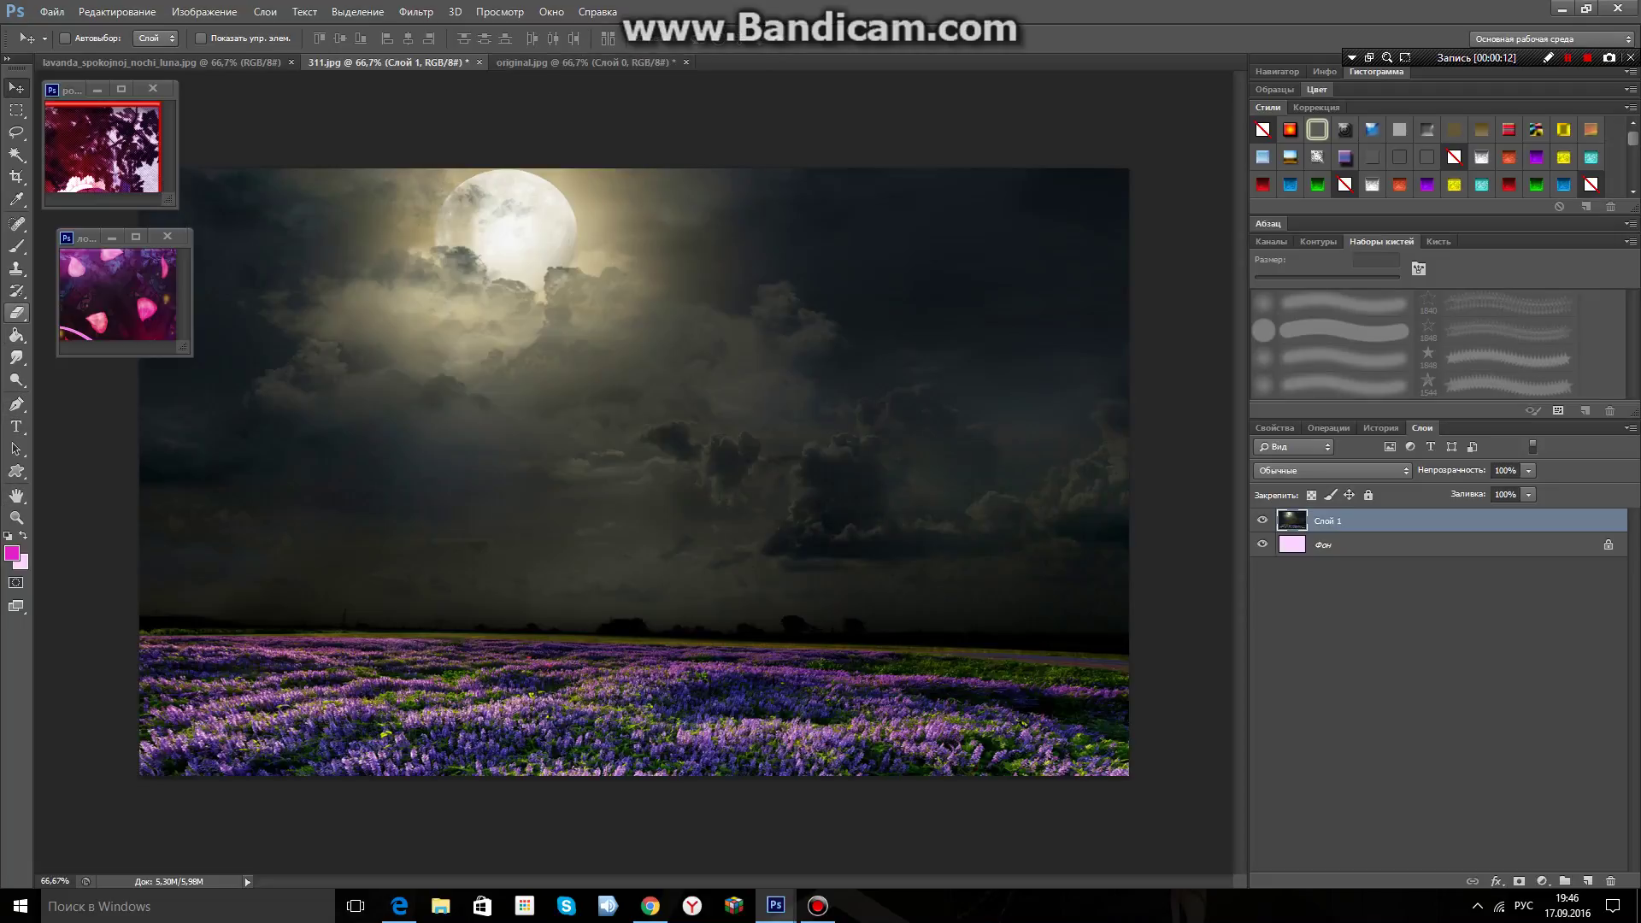
Add a new layer above the night landscape and cover the whole picture in black with a soft 487 px brush.
click(1587, 881)
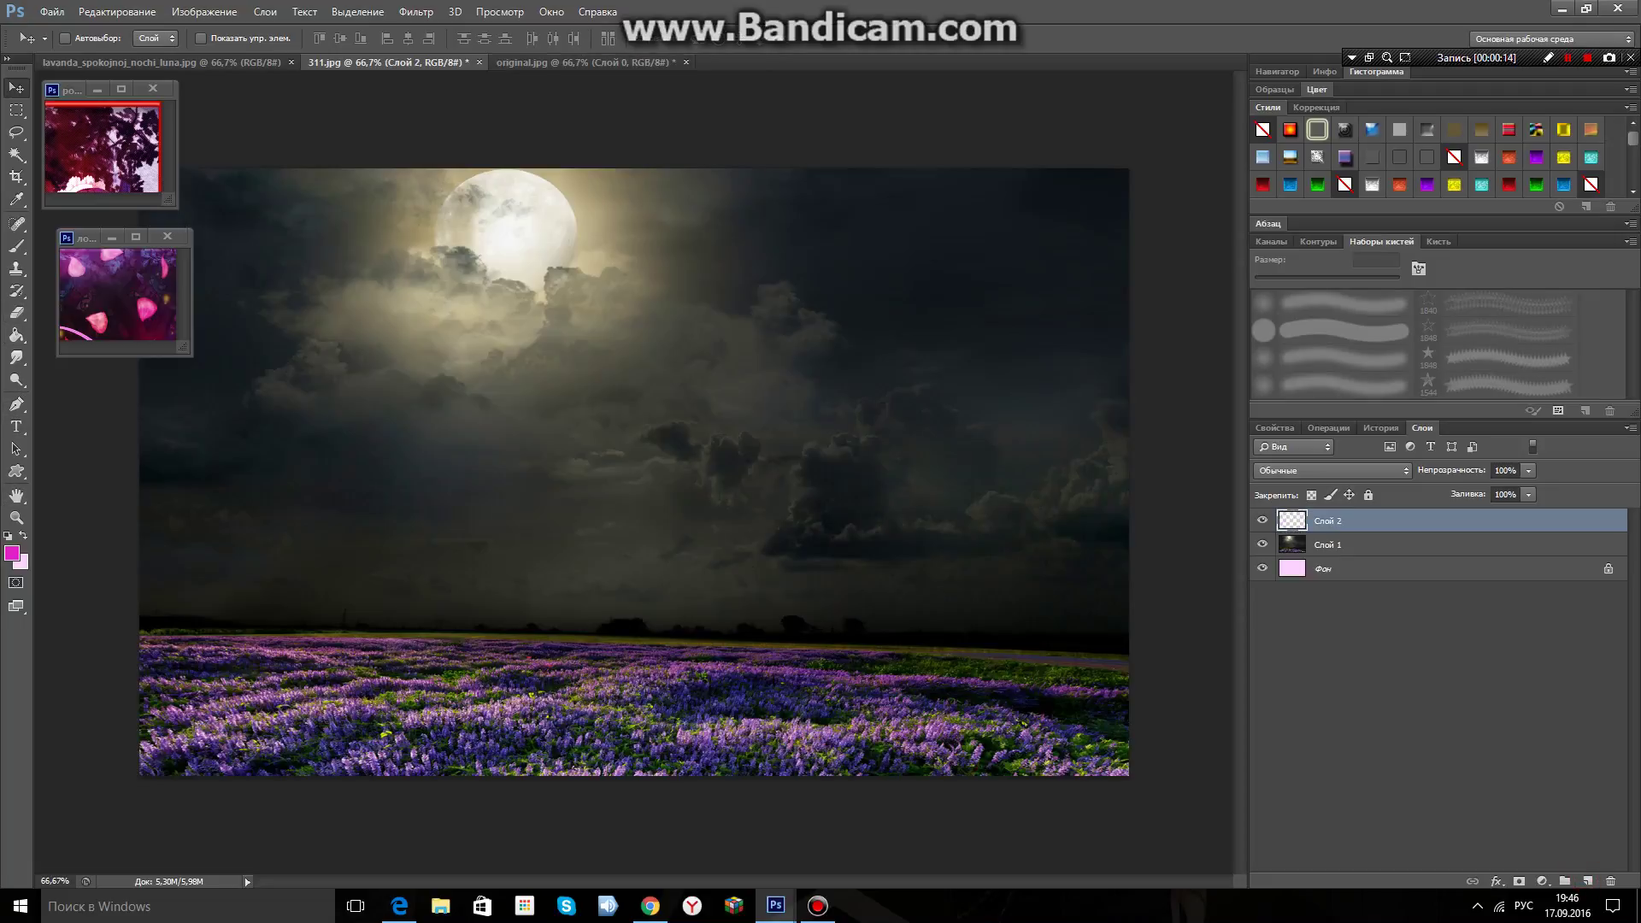
click(16, 246)
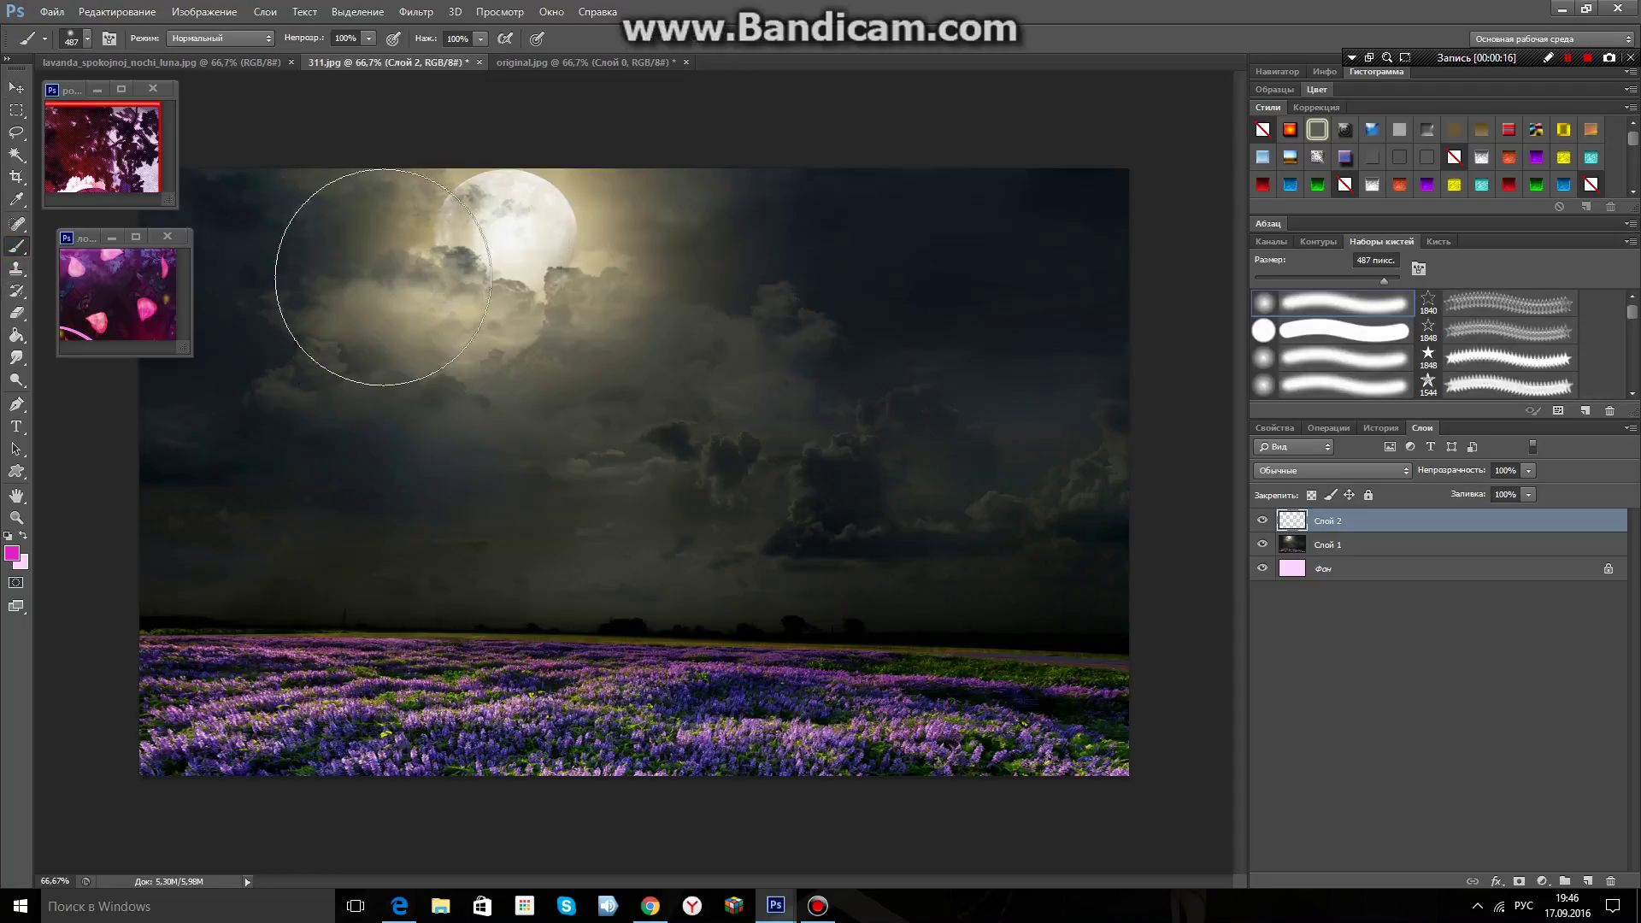
click(12, 553)
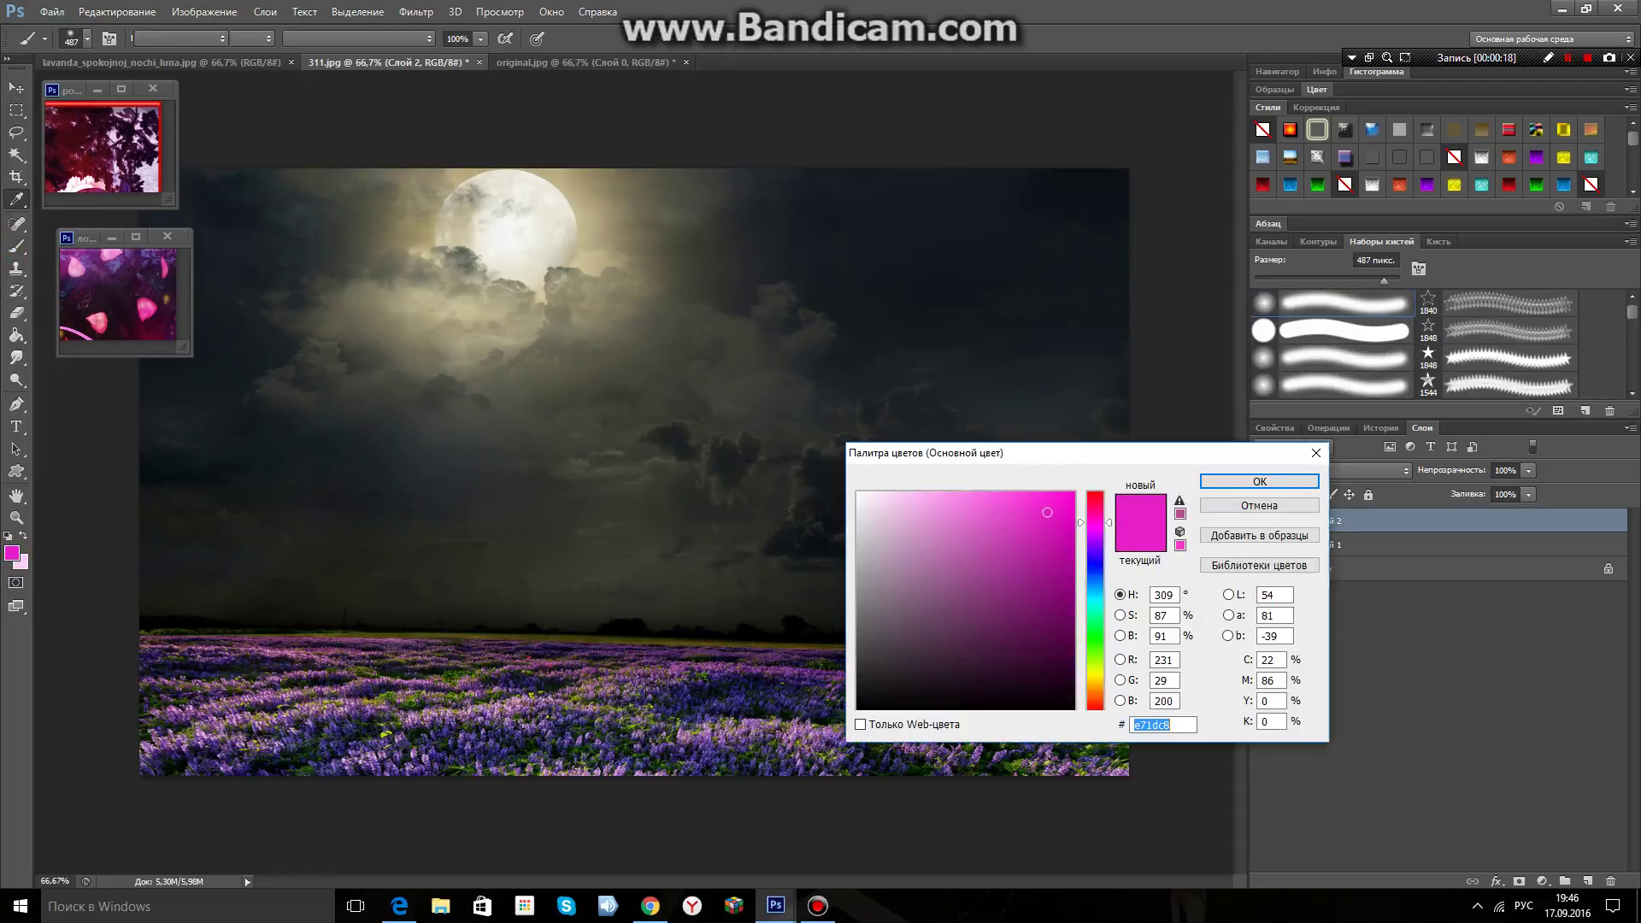
click(858, 708)
click(1242, 477)
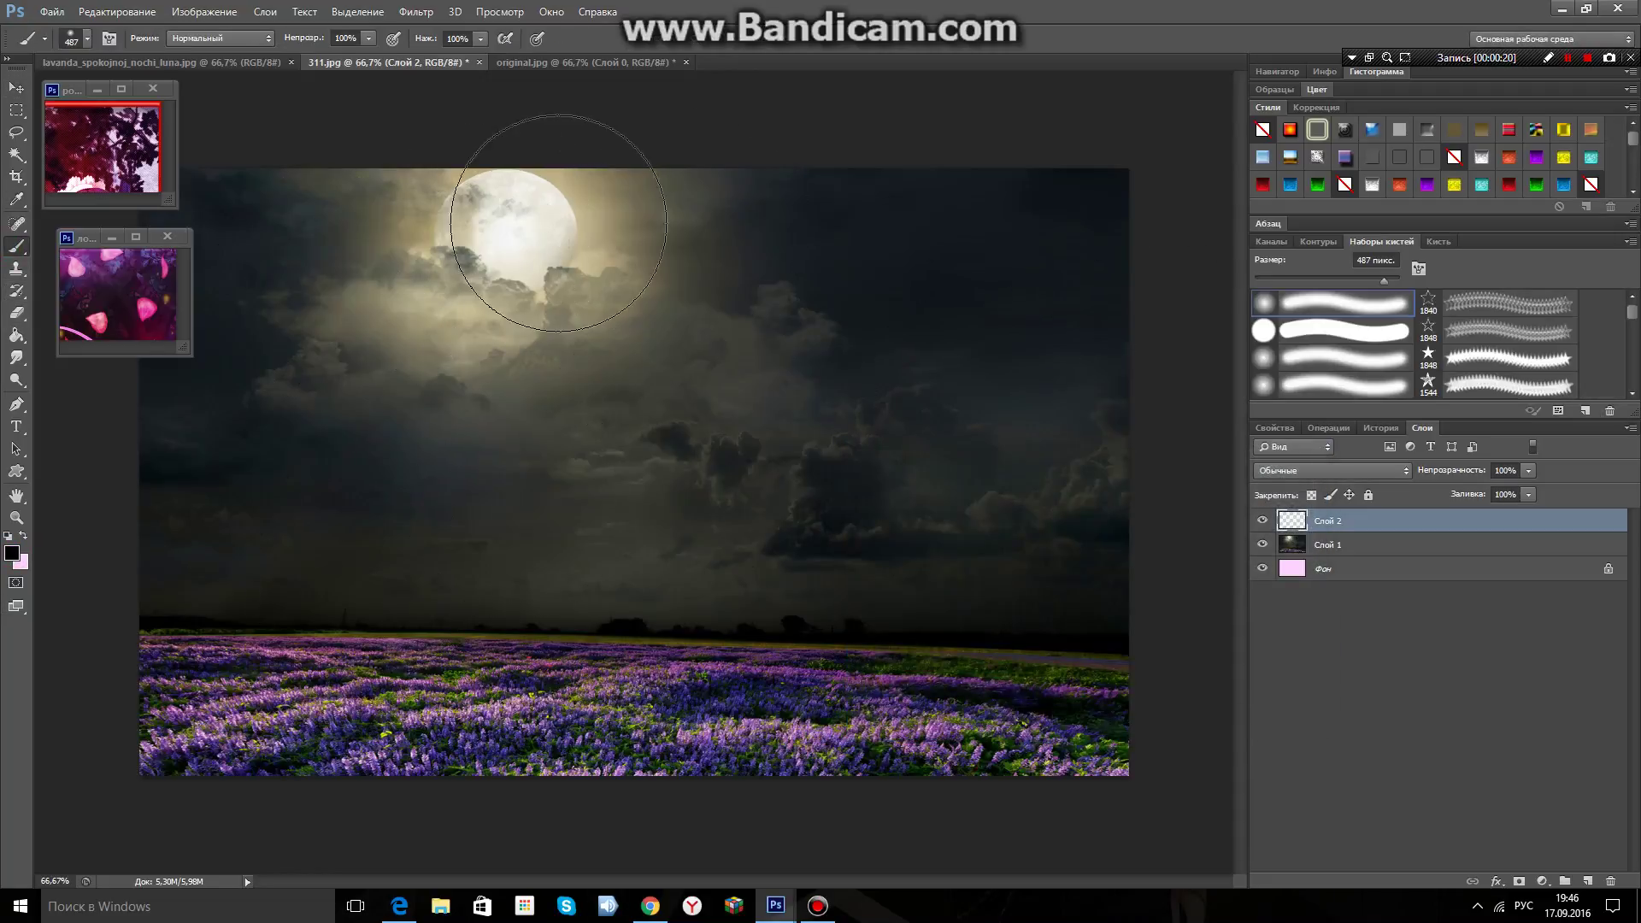
mouse_move(239, 202)
mouse_down()
mouse_move(266, 296)
mouse_move(956, 423)
mouse_move(2, 633)
mouse_move(143, 715)
mouse_move(990, 749)
mouse_move(1044, 806)
mouse_move(245, 813)
mouse_move(1157, 798)
mouse_move(579, 799)
mouse_move(1053, 808)
mouse_up()
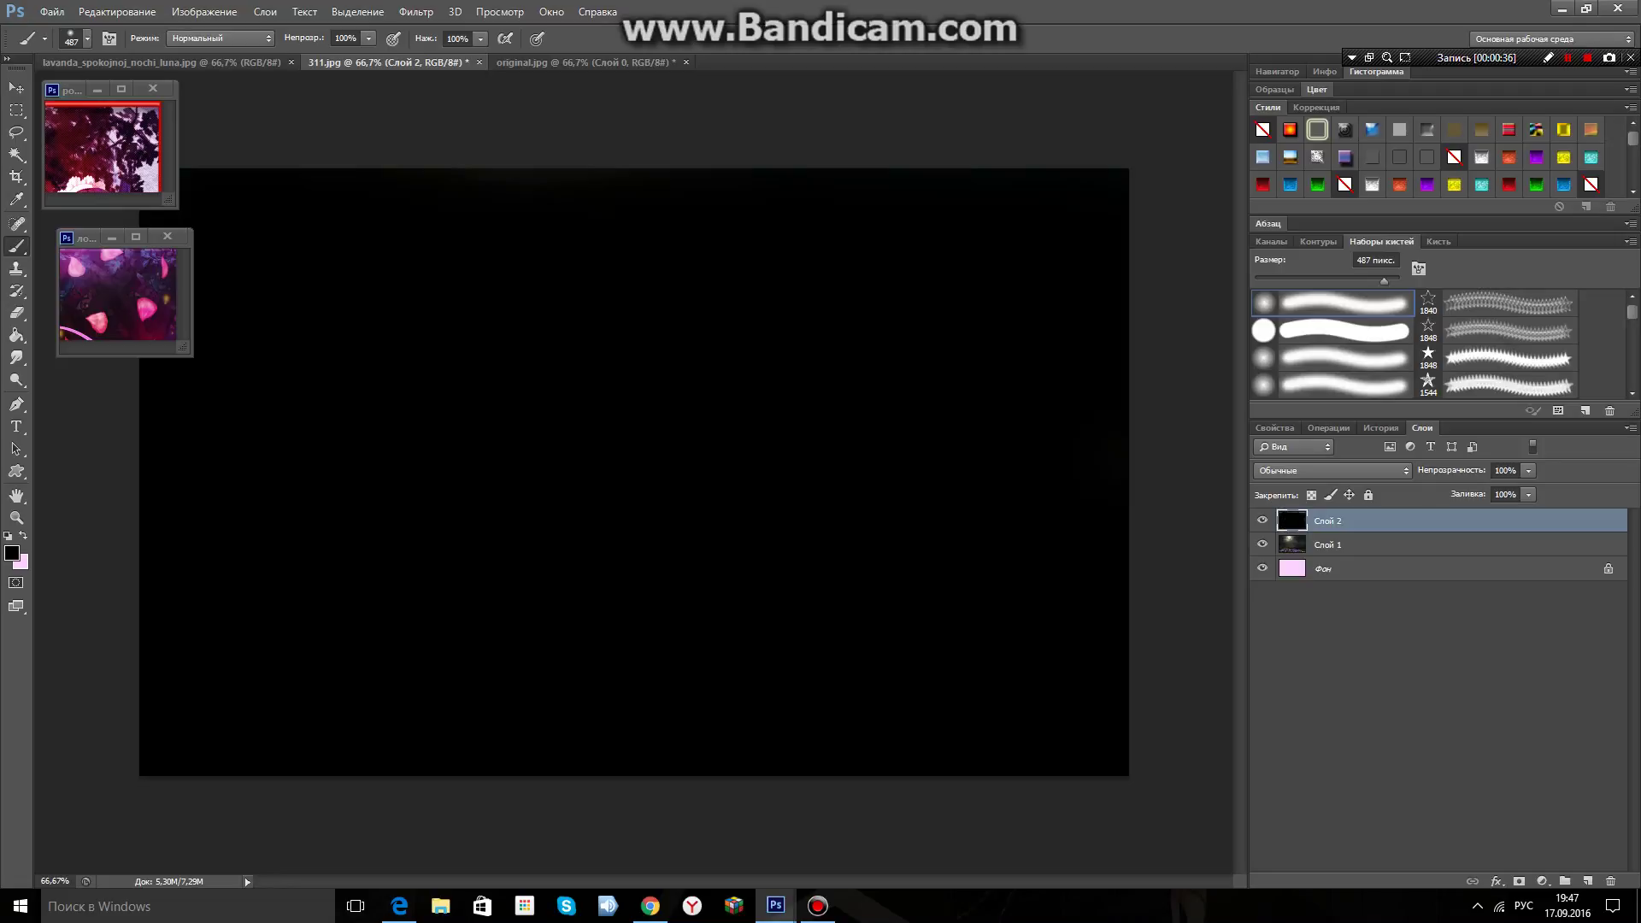
Lower the black layer's opacity to 24%.
click(1528, 470)
drag(1527, 490, 1461, 490)
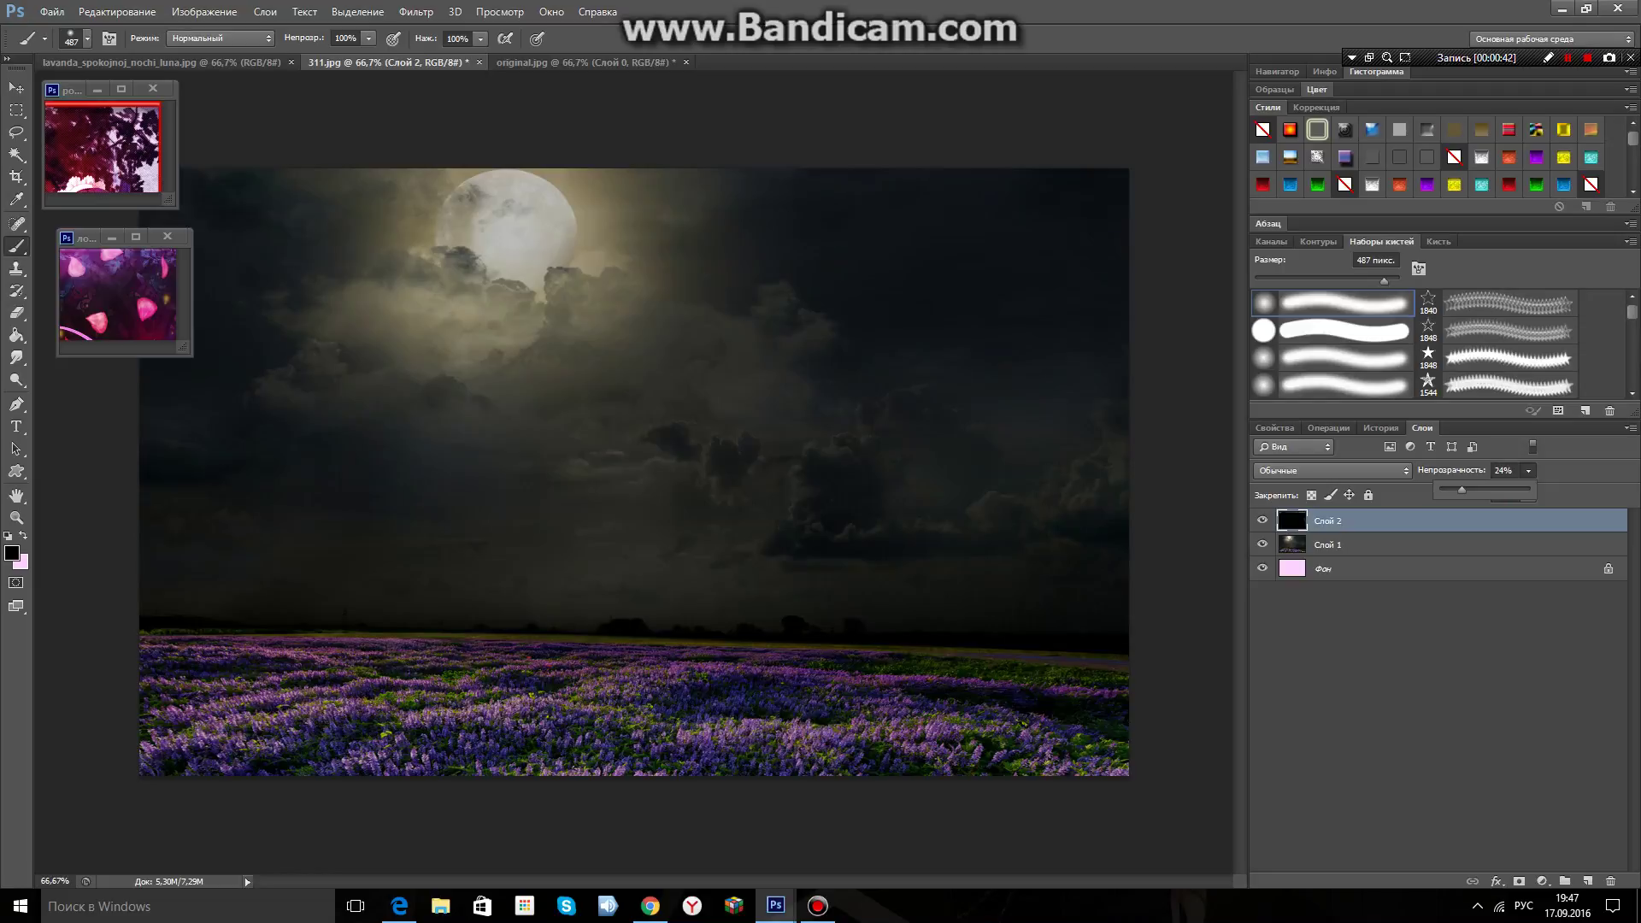
click(1595, 463)
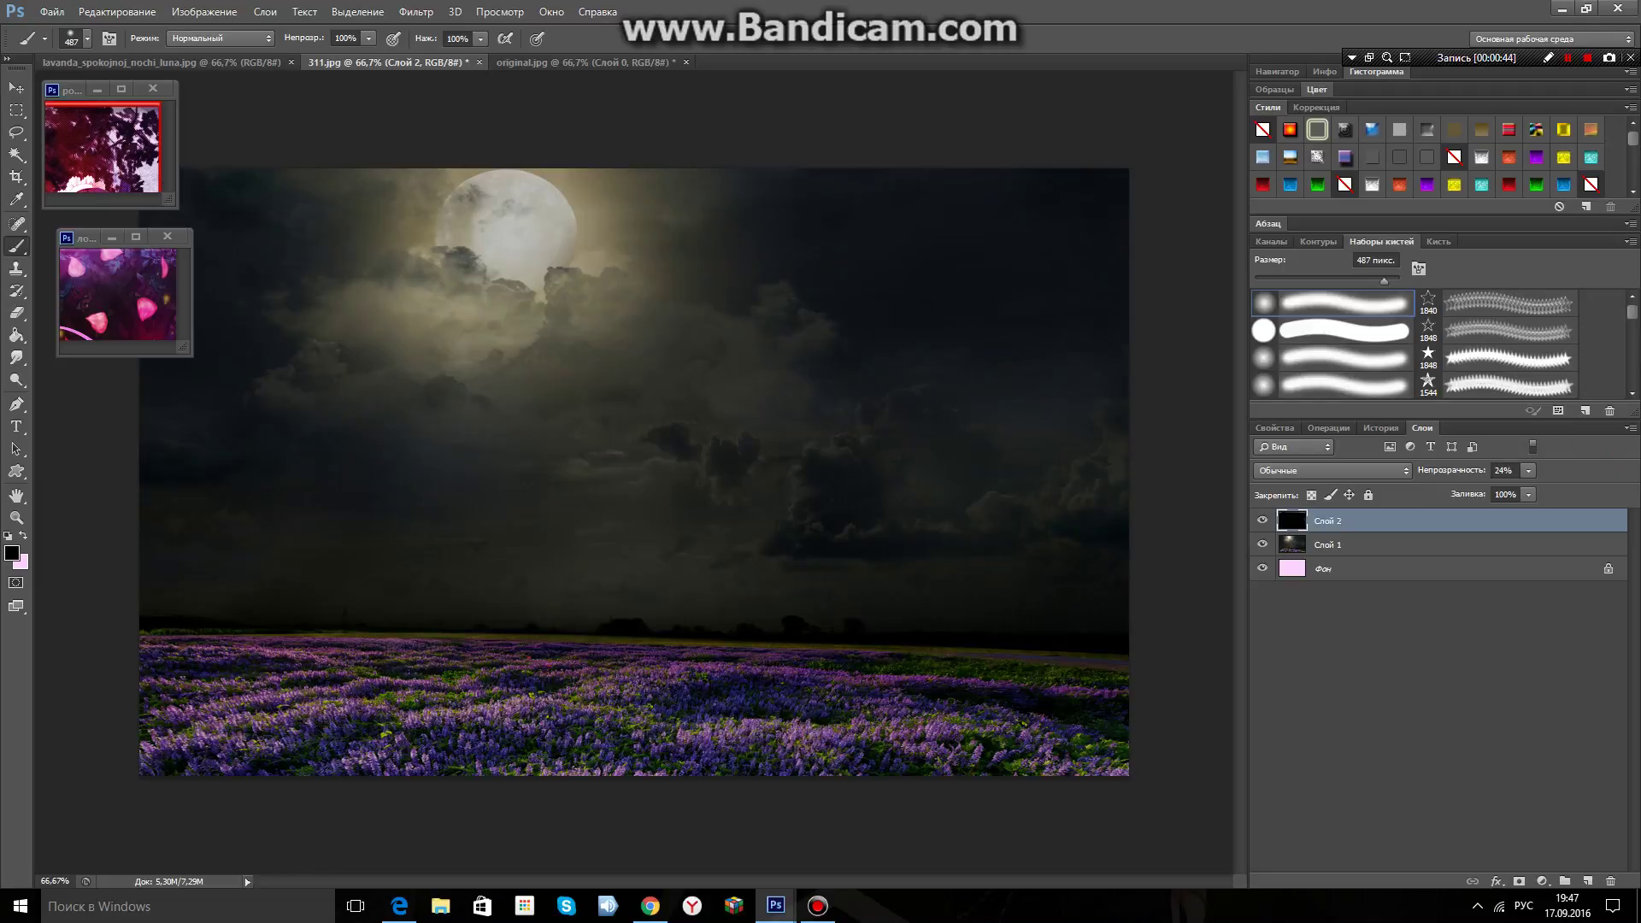
Paint a soft black spot over the moon on a new layer and set that layer's opacity to 23%.
click(1588, 881)
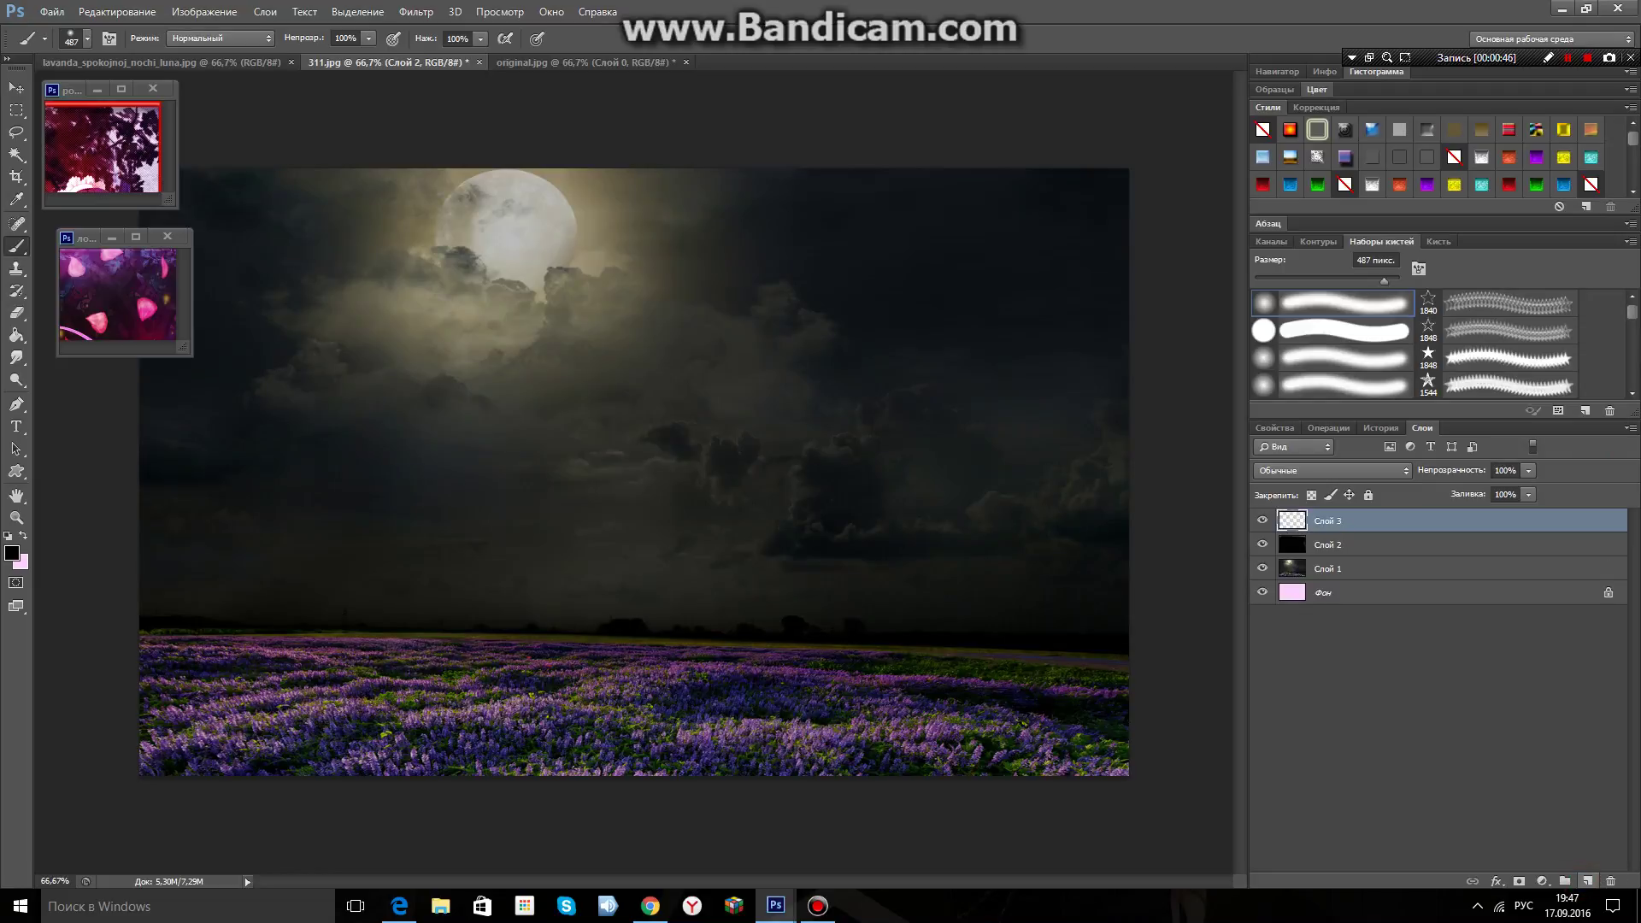
drag(498, 245, 506, 253)
click(1528, 470)
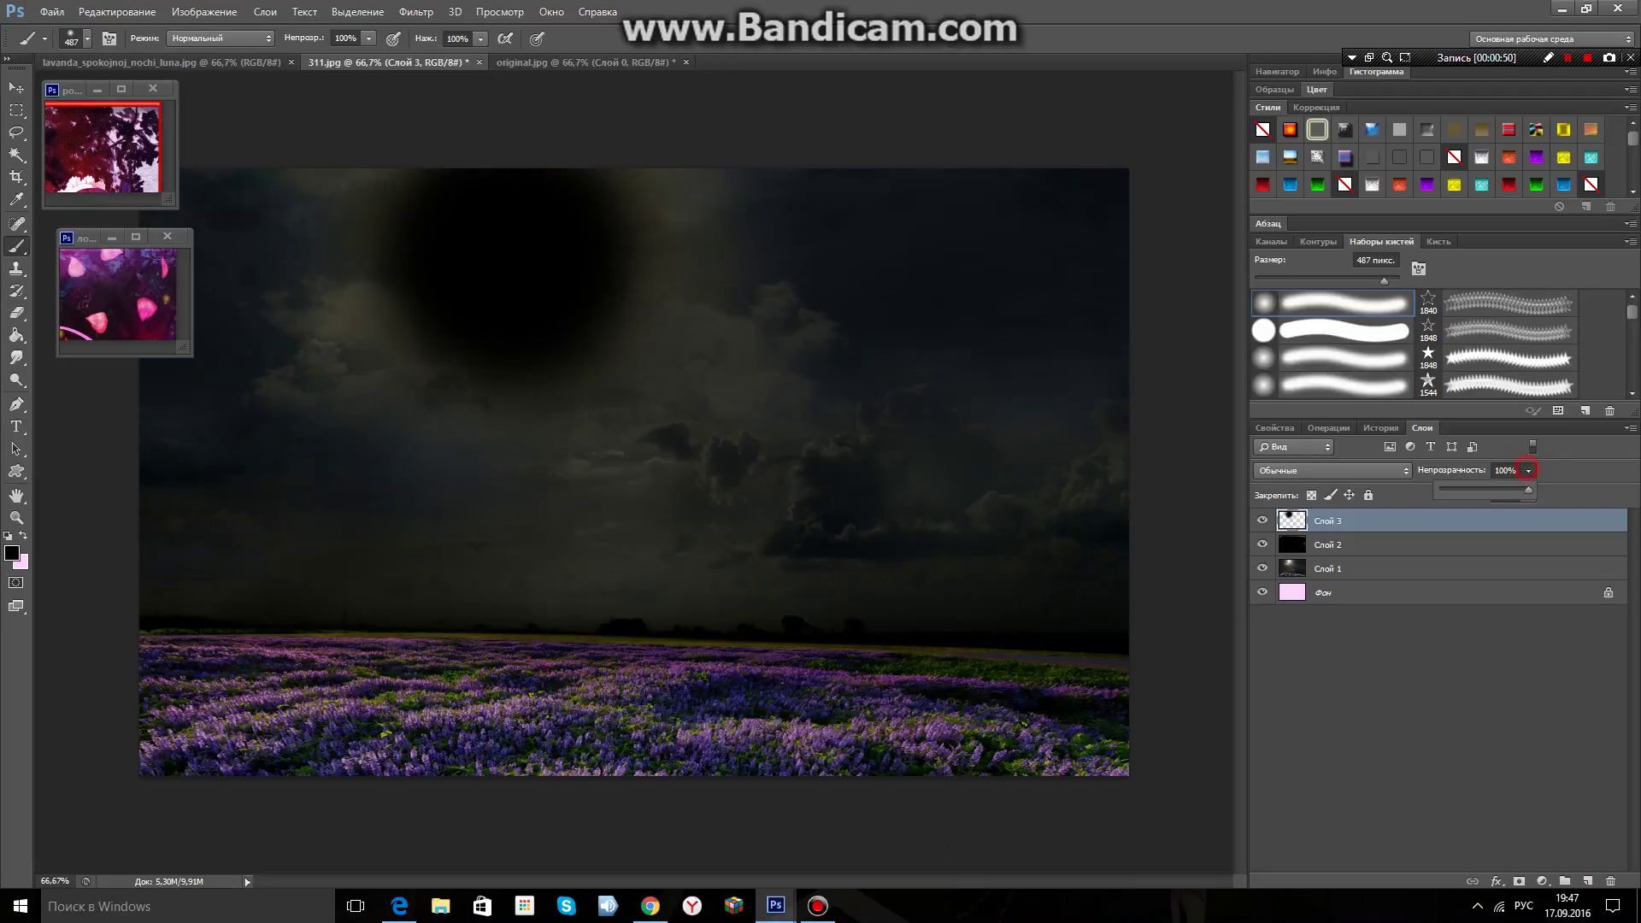
drag(1530, 489, 1460, 489)
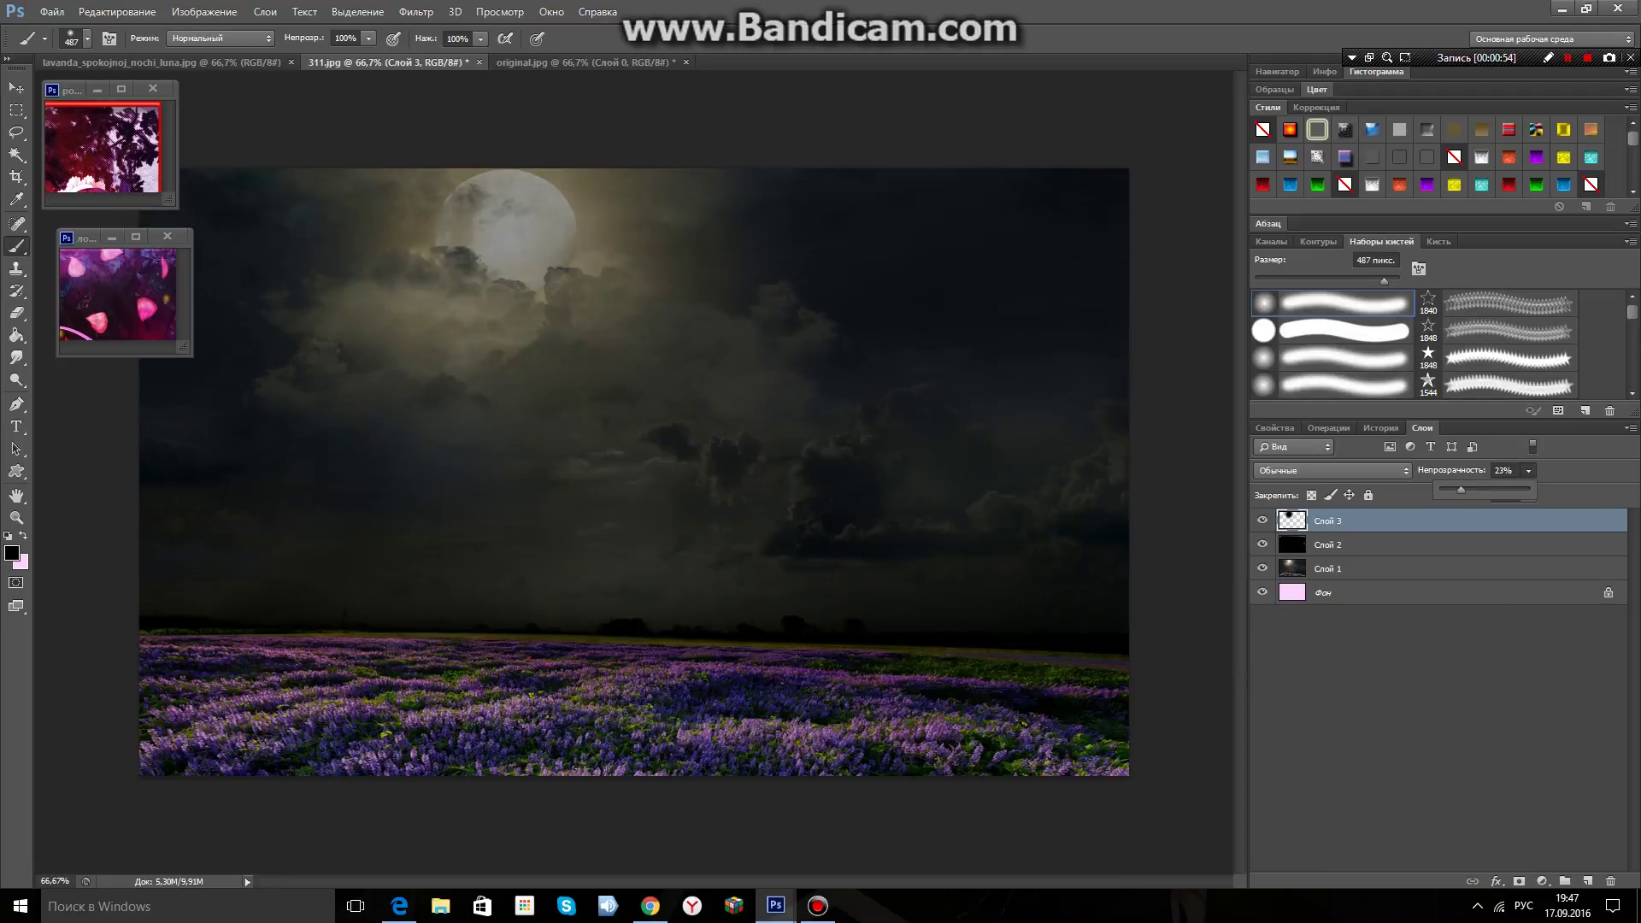
Select Слой 1 and set up the Color Replacement tool with the dark blue-violet foreground colour #3f3878.
click(1368, 569)
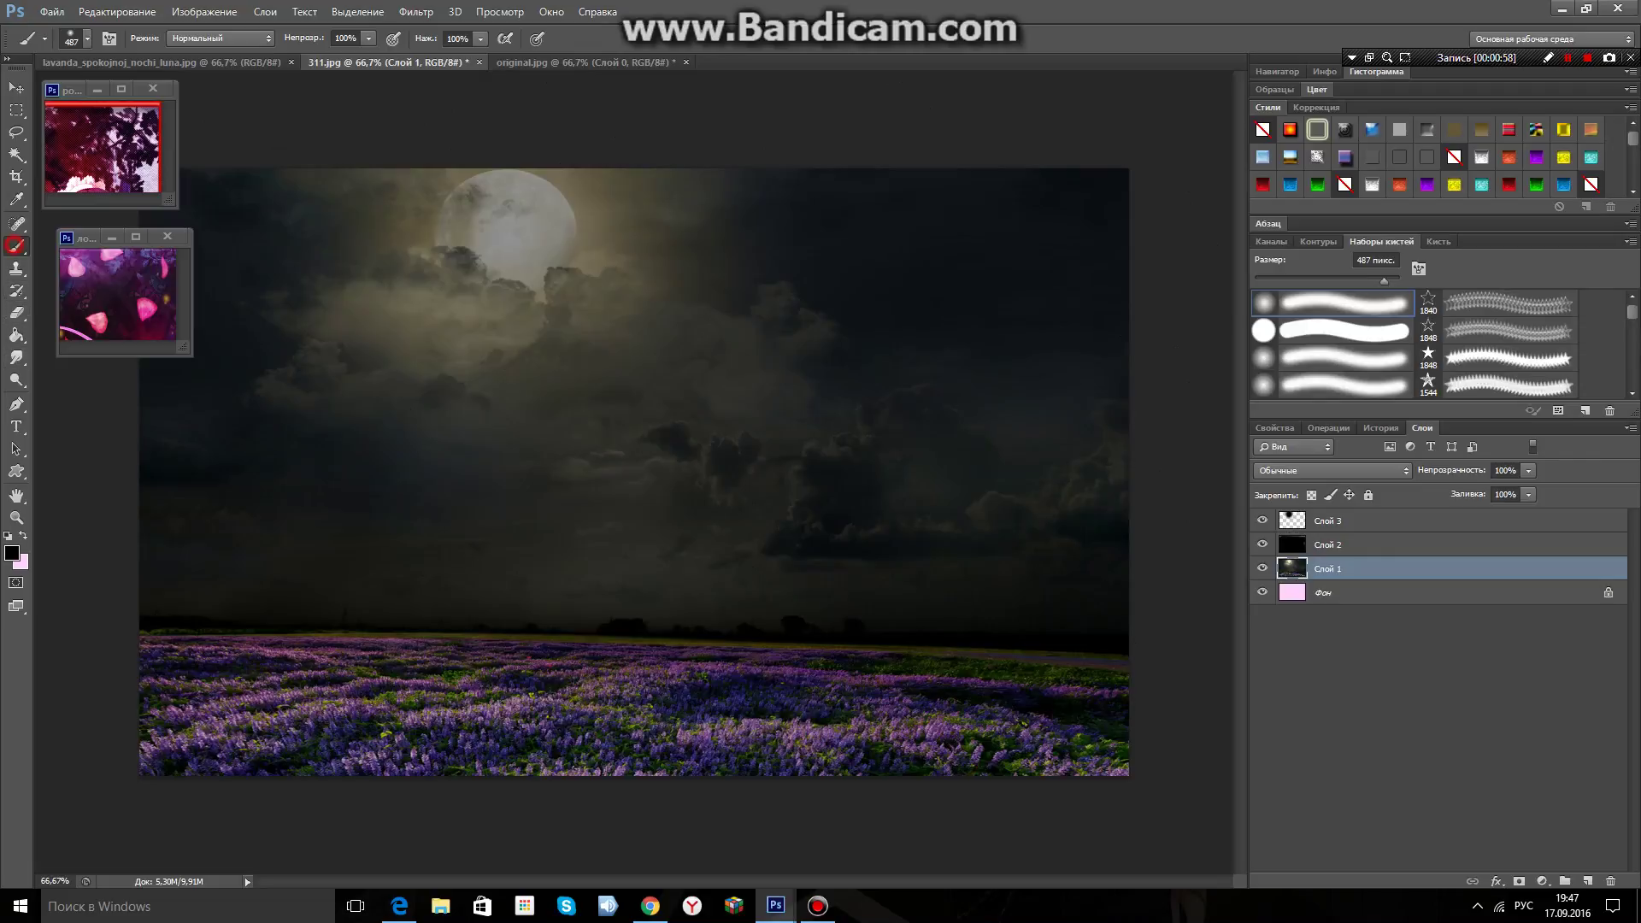
right_click(15, 245)
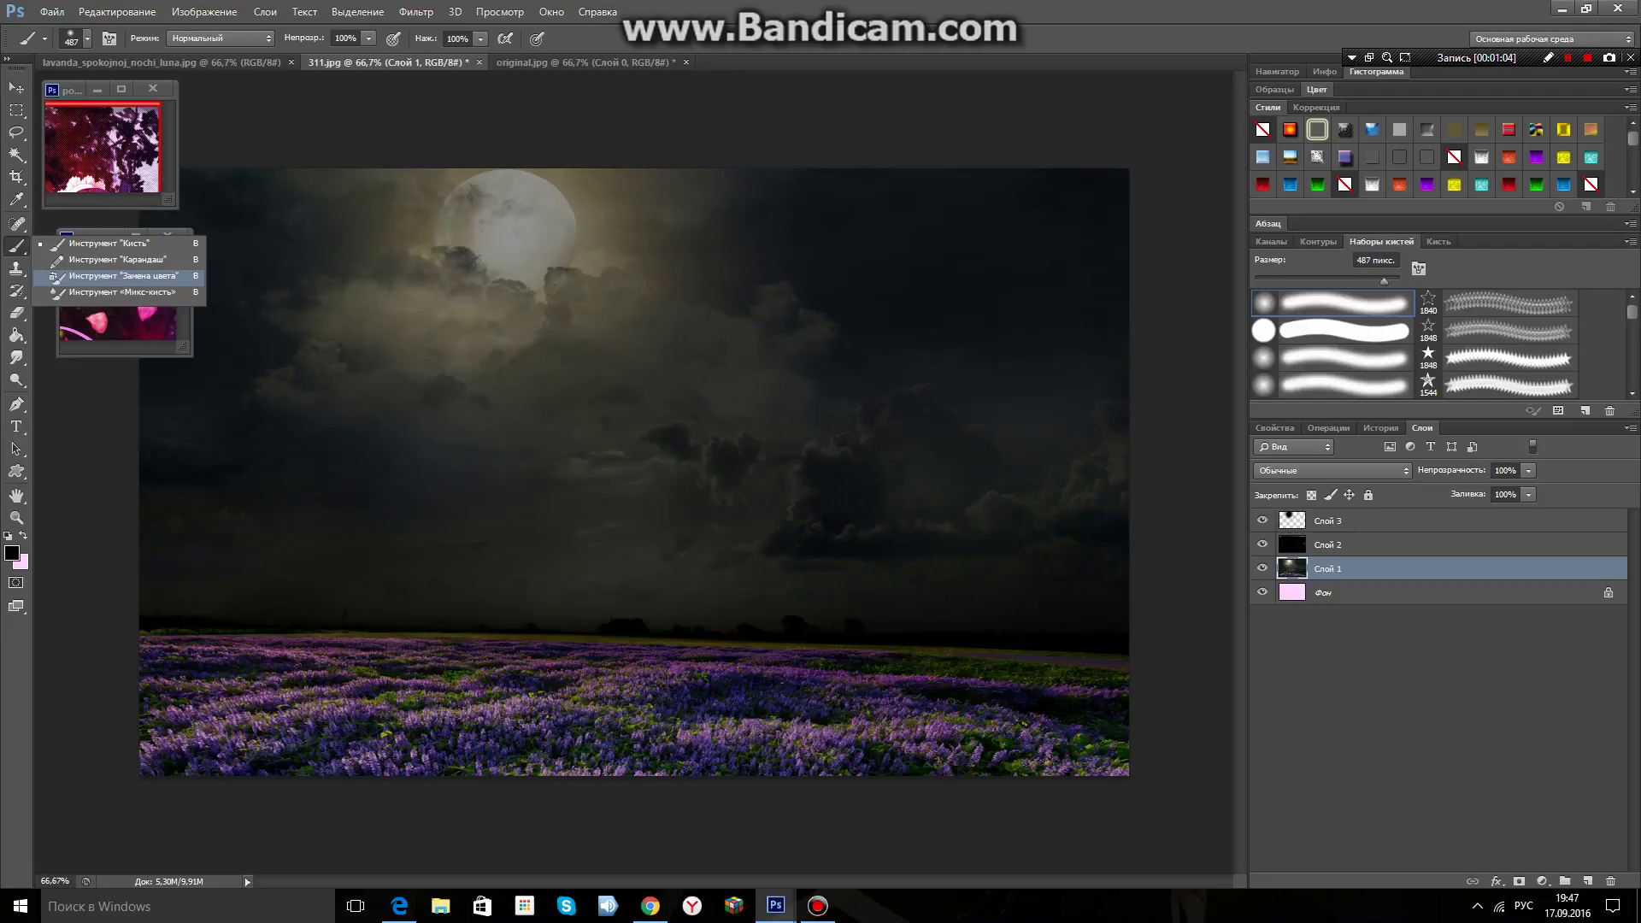
click(123, 276)
click(12, 553)
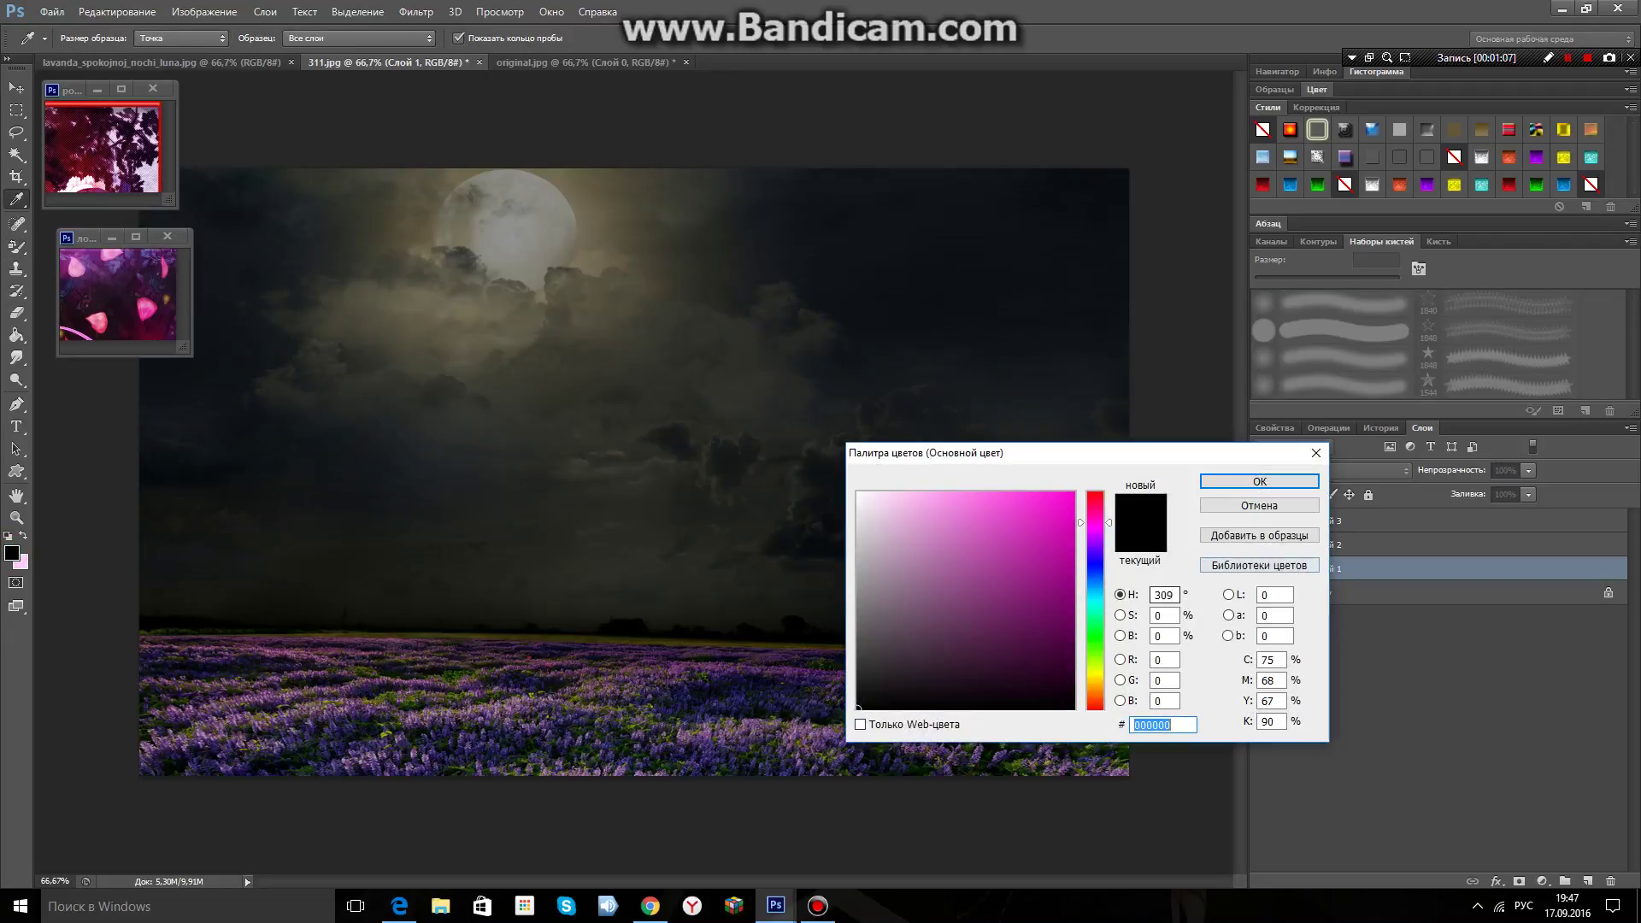
drag(1107, 596, 1105, 560)
drag(1068, 497, 975, 606)
click(1252, 481)
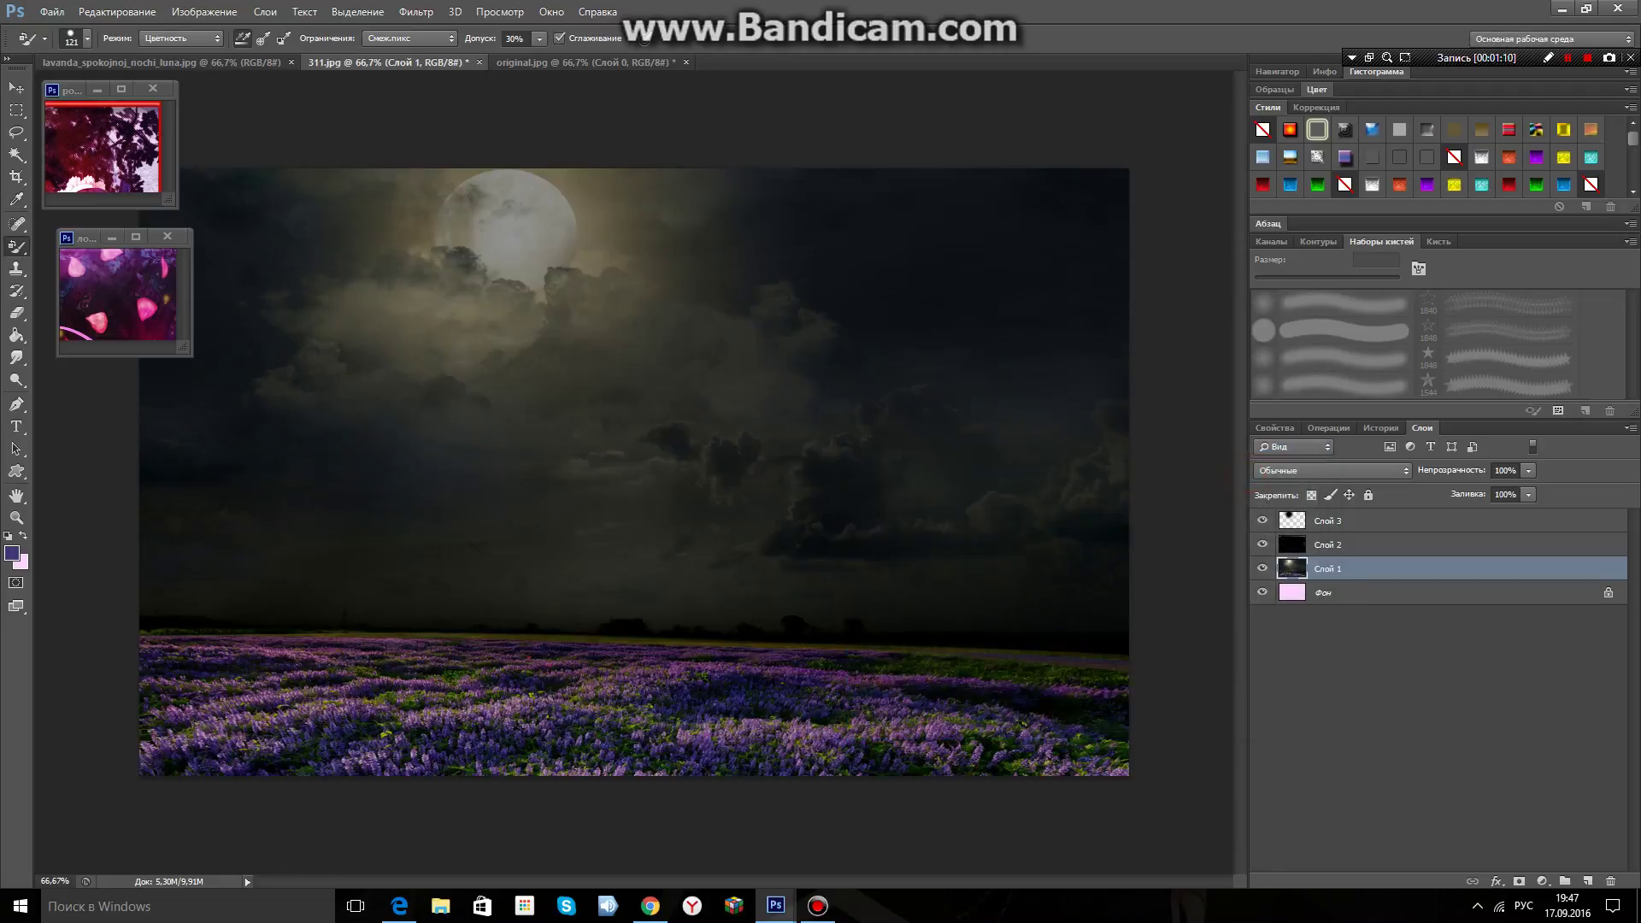
Recolour the sky, the clouds and the lavender field of Слой 1 blue-violet with the Color Replacement tool.
drag(43, 231, 569, 231)
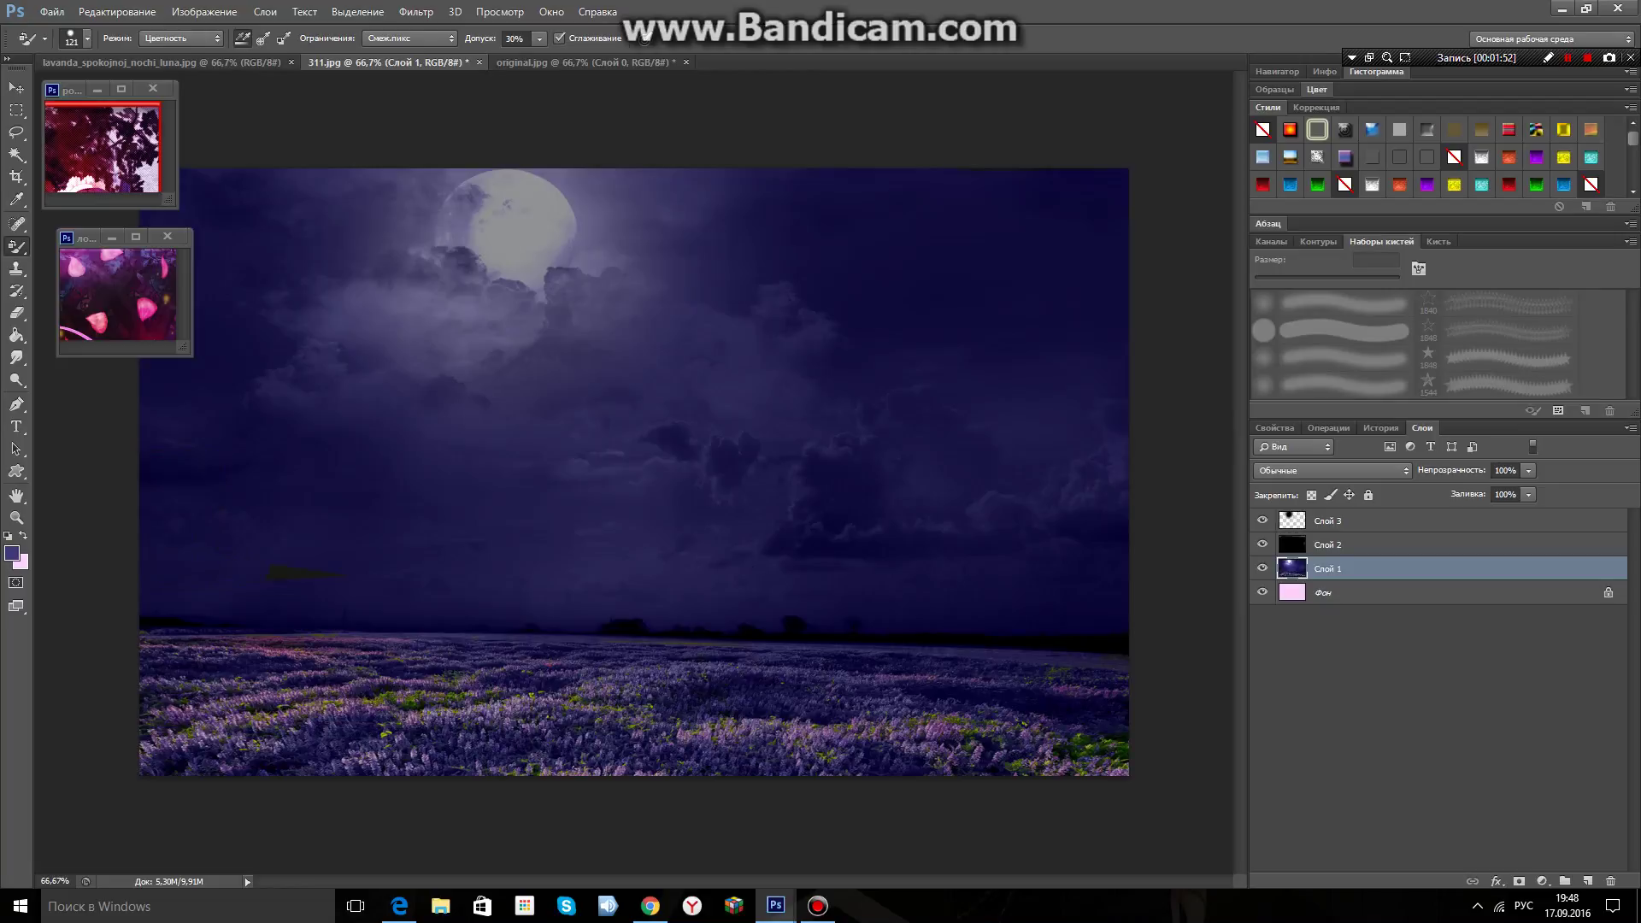
click(167, 692)
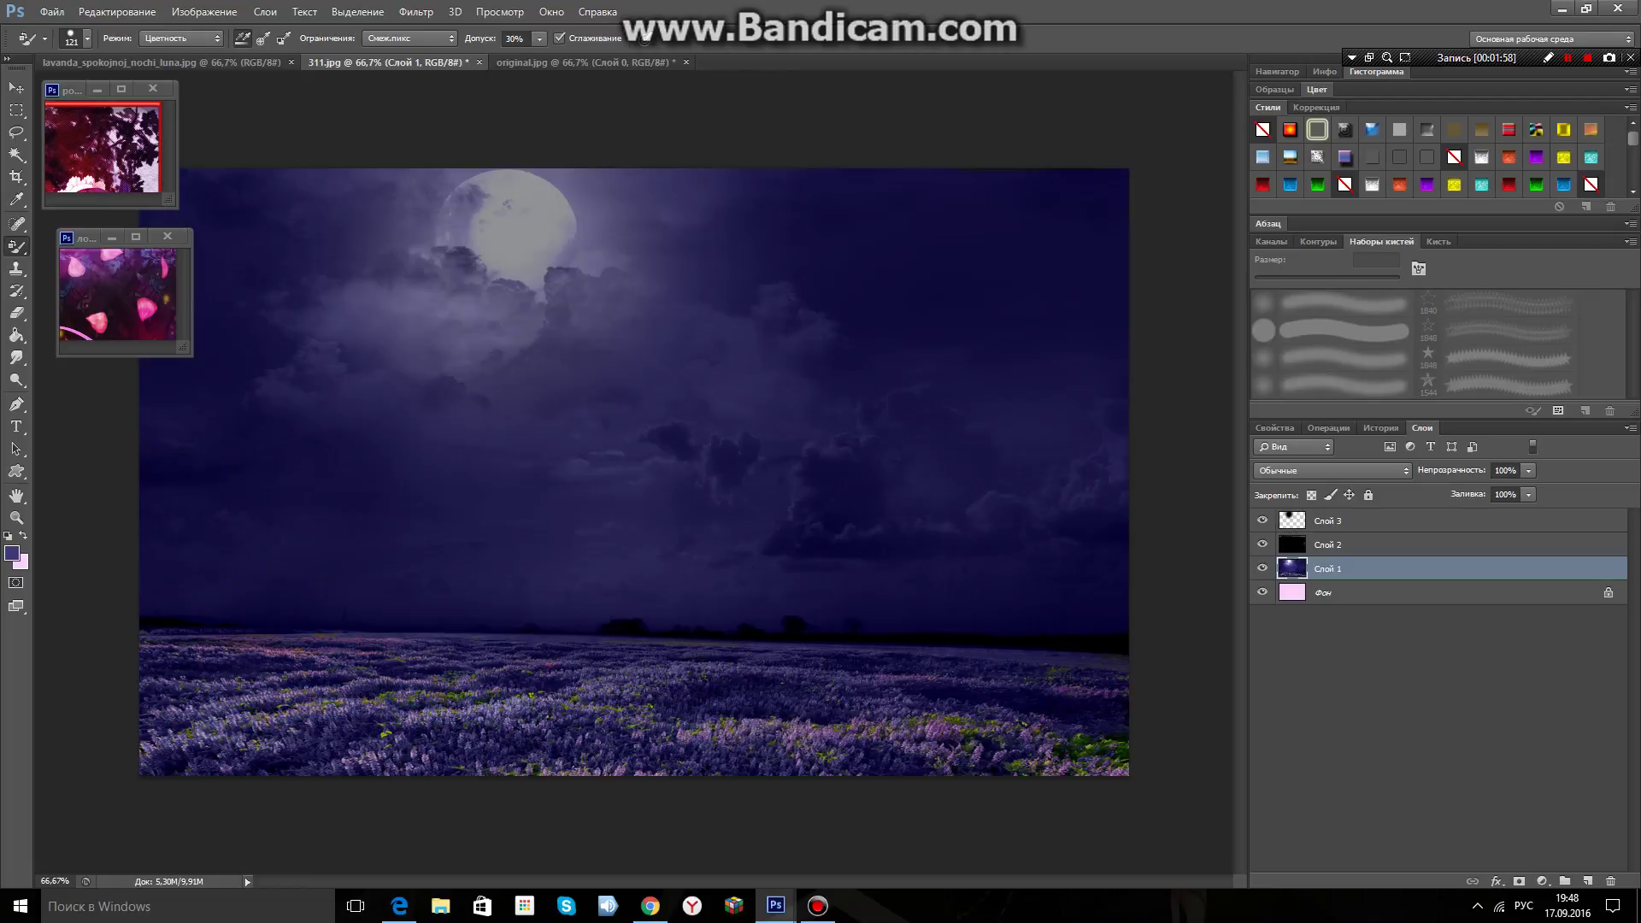
click(382, 691)
click(552, 757)
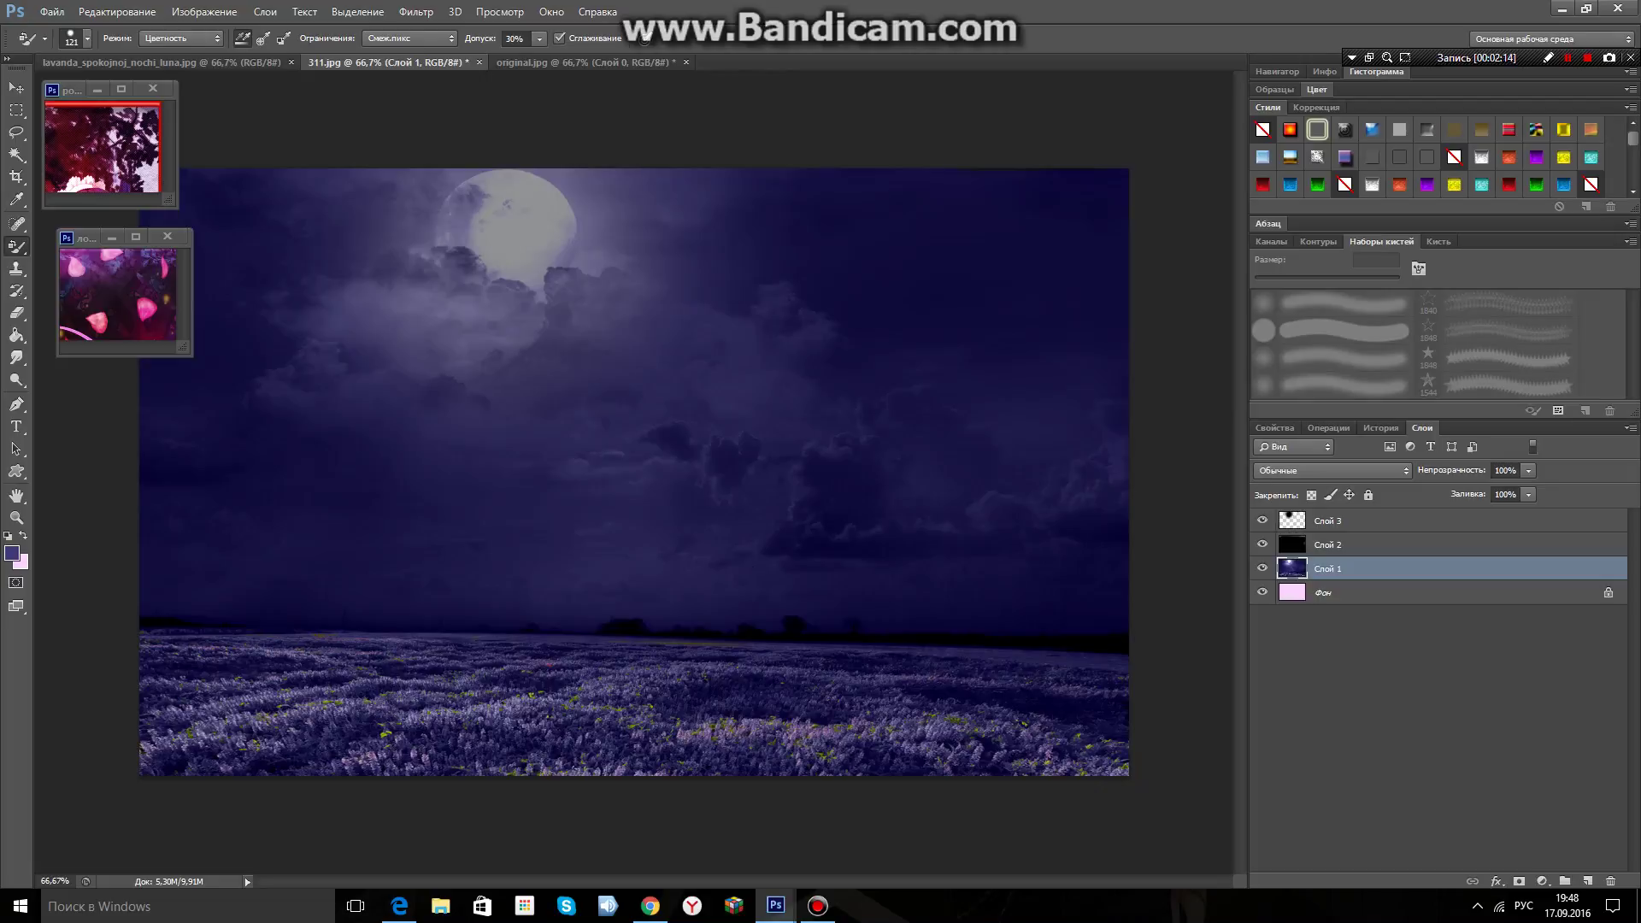
click(714, 646)
Brush blue-violet haze around the picture's edges and over the moon on a new top layer, and set its opacity to 15%.
click(1396, 527)
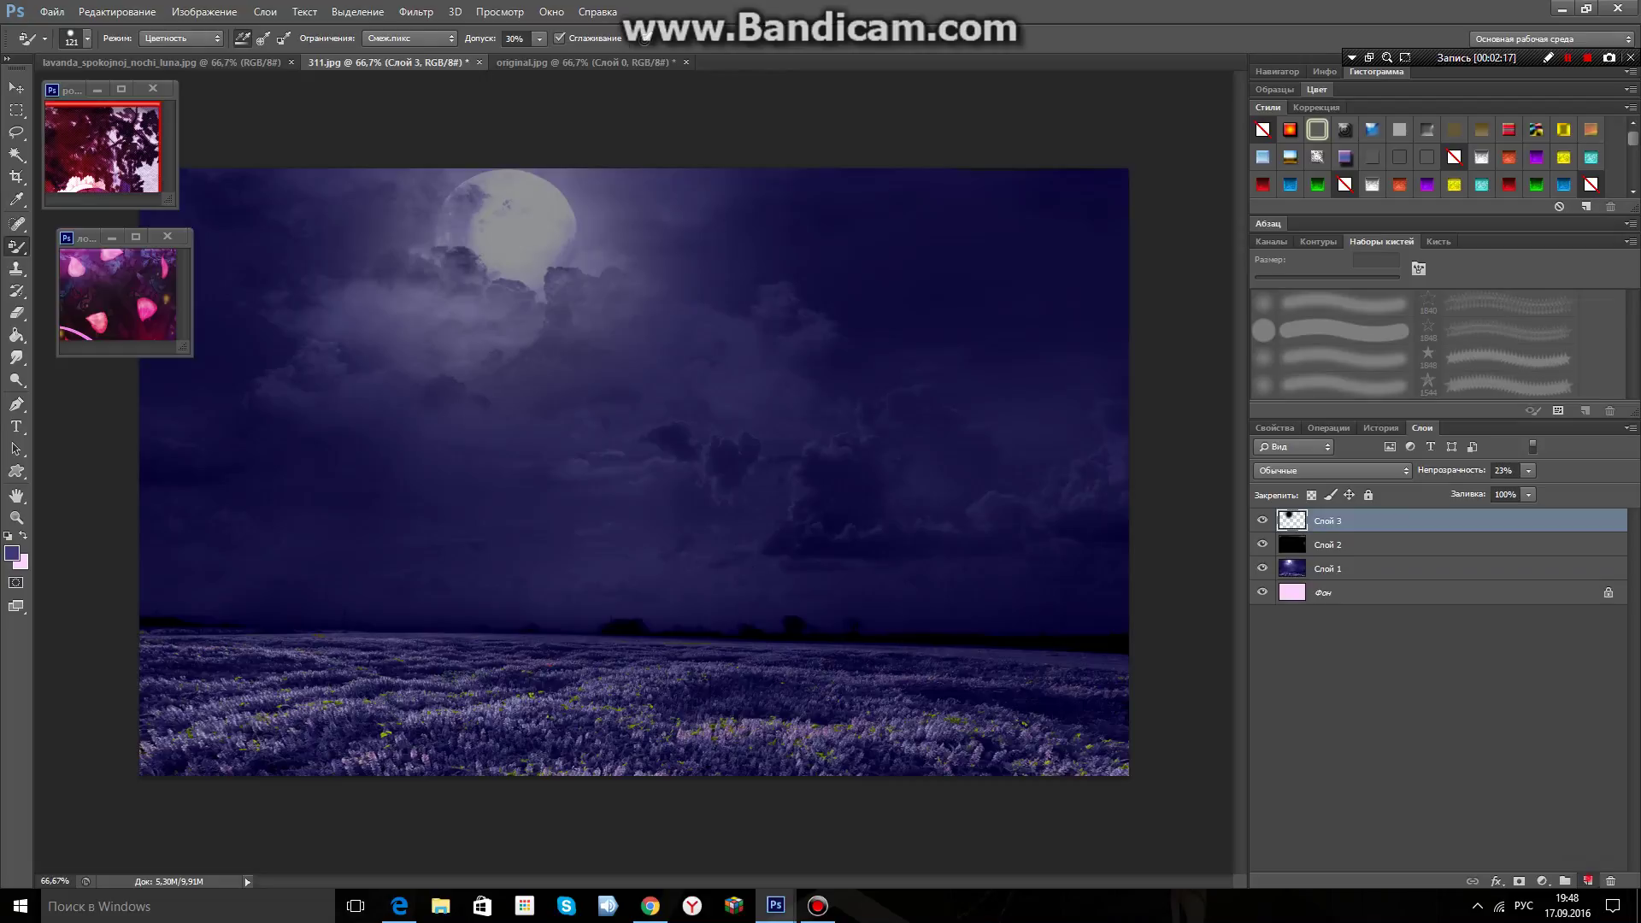
click(1588, 880)
click(24, 236)
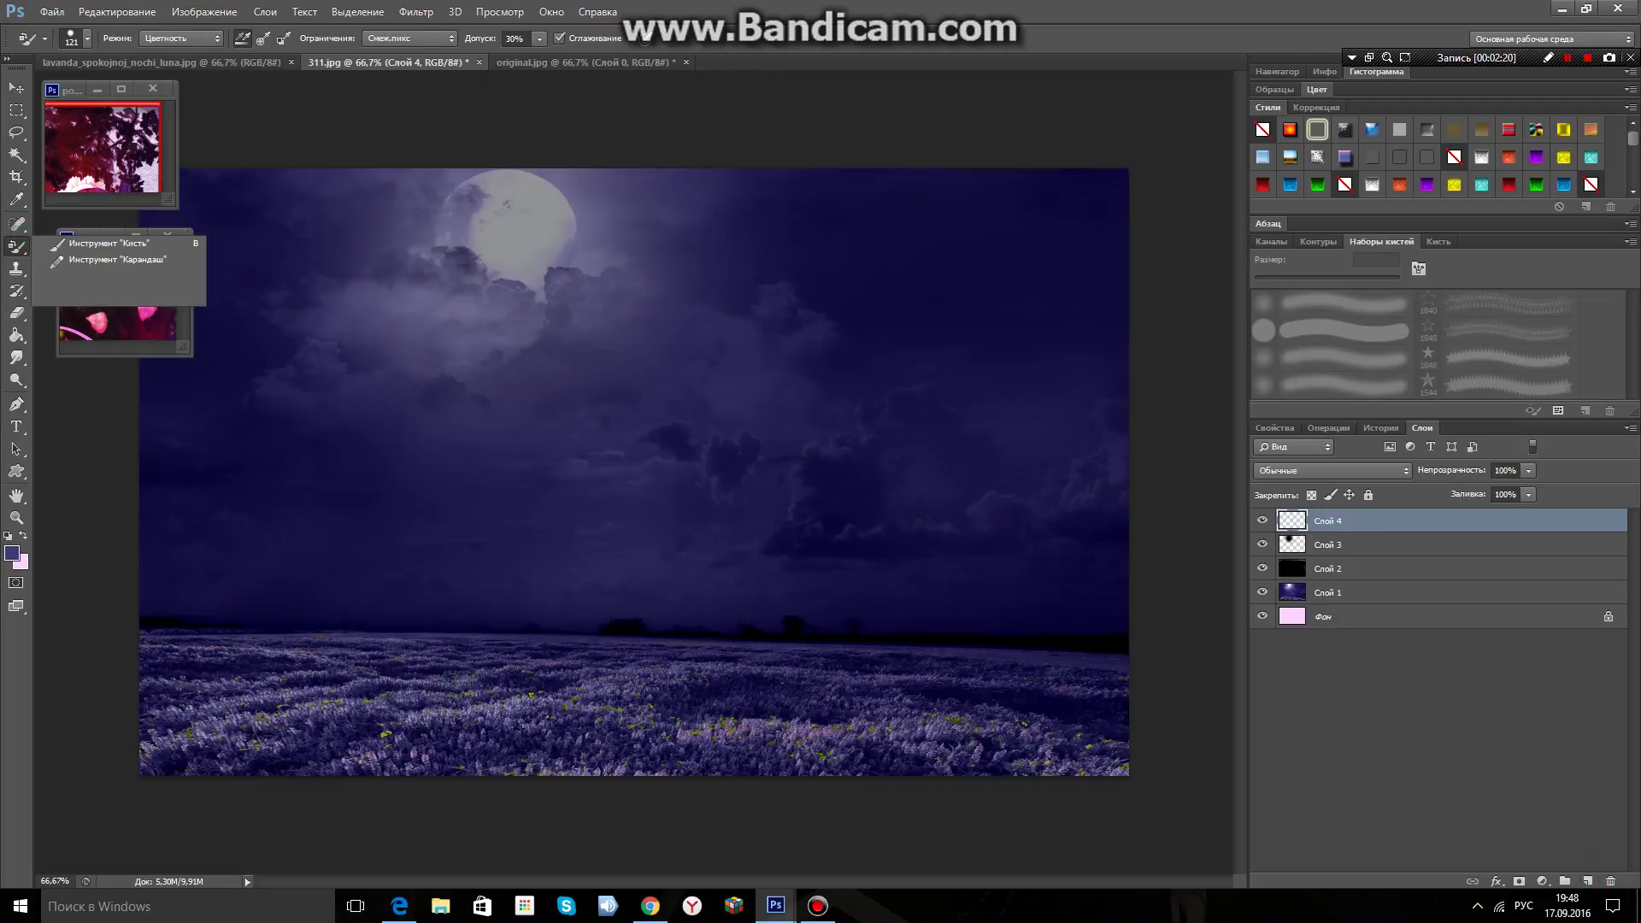
click(102, 244)
click(267, 207)
mouse_move(395, 206)
mouse_down()
mouse_move(1061, 262)
mouse_move(1136, 550)
mouse_up()
mouse_move(317, 182)
mouse_down()
mouse_move(227, 755)
mouse_move(971, 769)
mouse_move(1026, 752)
mouse_up()
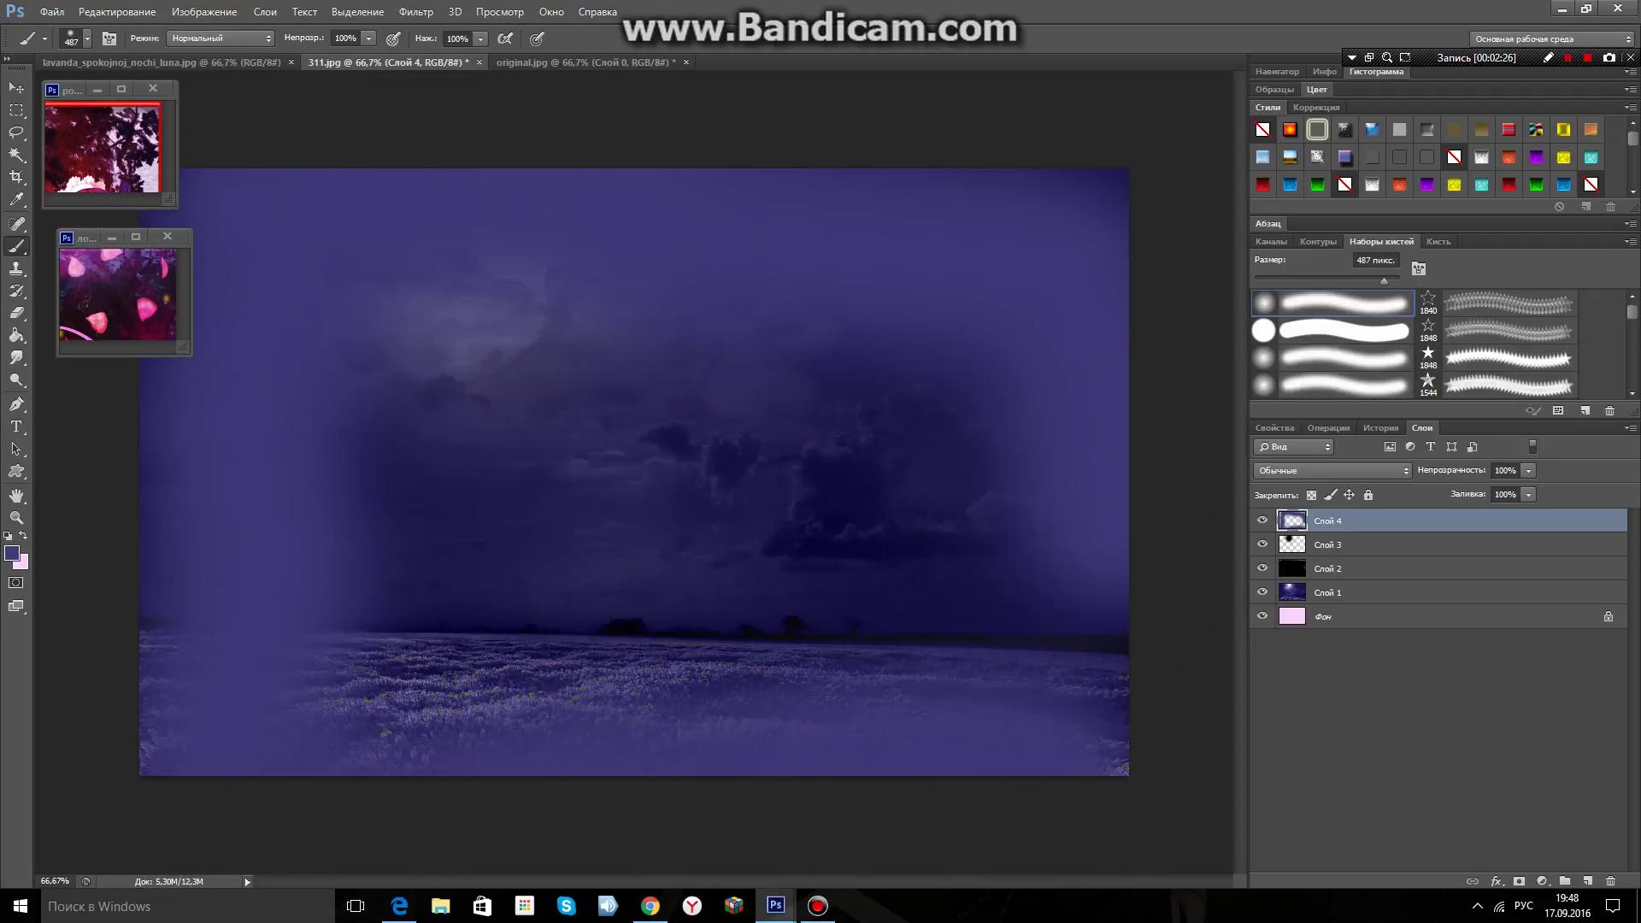
click(1528, 470)
drag(1506, 484, 1454, 489)
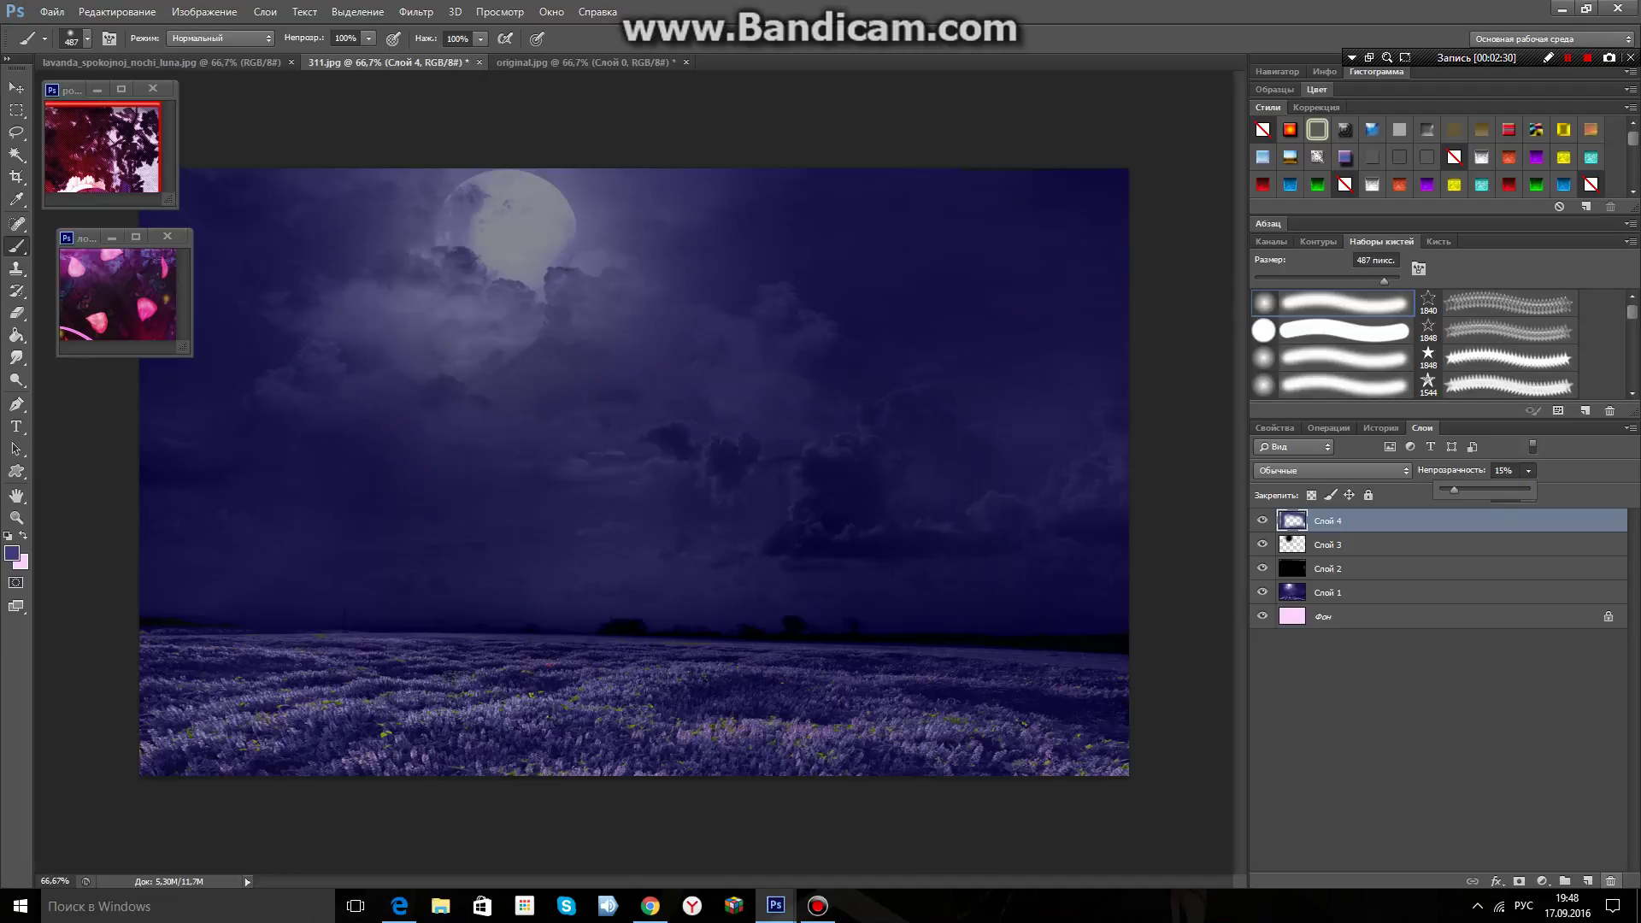
Add another layer and paint the sky around the moon and the picture's left side with soft black (#000000).
click(1588, 881)
click(1587, 881)
click(12, 553)
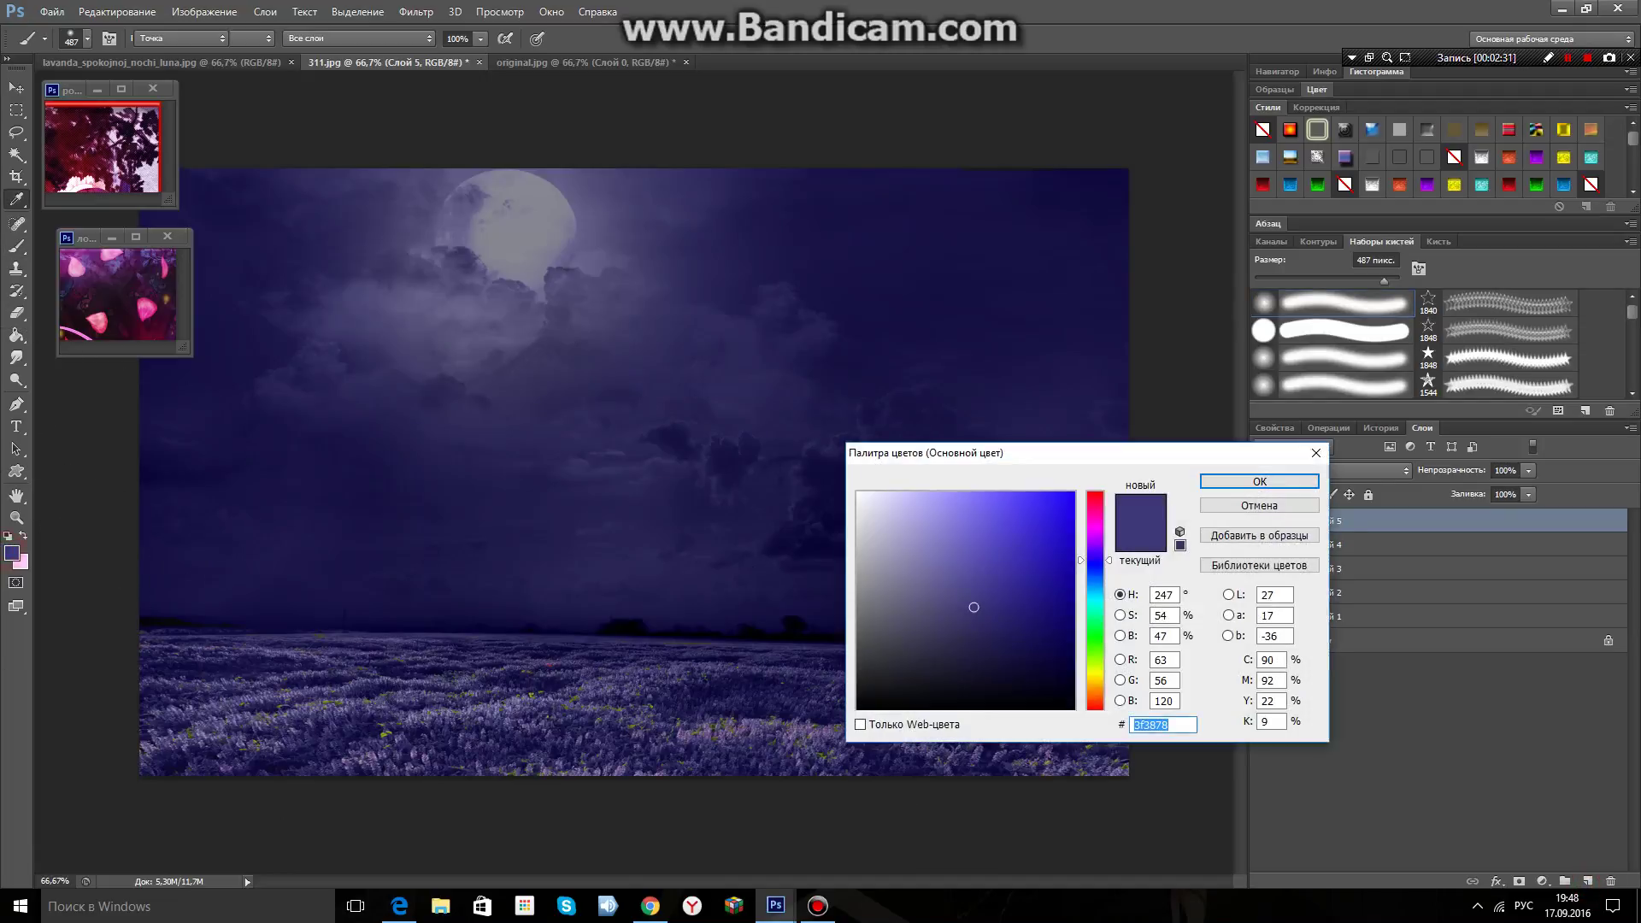
click(1134, 725)
drag(947, 636, 857, 709)
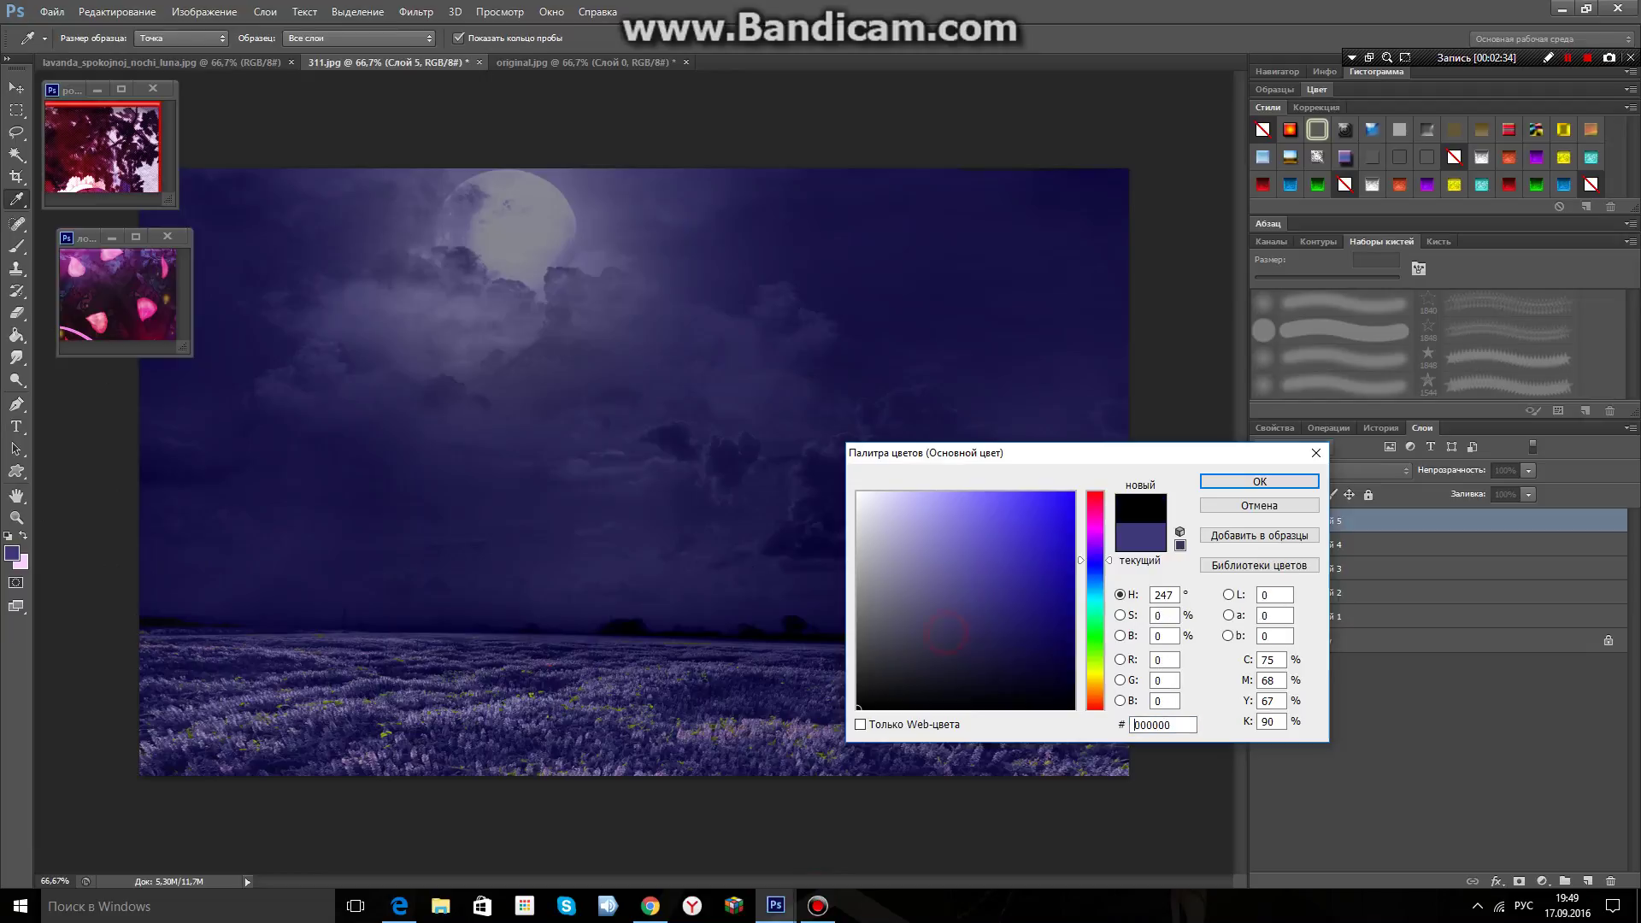
click(1259, 481)
mouse_move(262, 169)
mouse_down()
mouse_move(146, 538)
mouse_move(528, 223)
mouse_move(154, 490)
mouse_move(614, 149)
mouse_move(238, 893)
mouse_move(495, 63)
mouse_move(154, 765)
mouse_up()
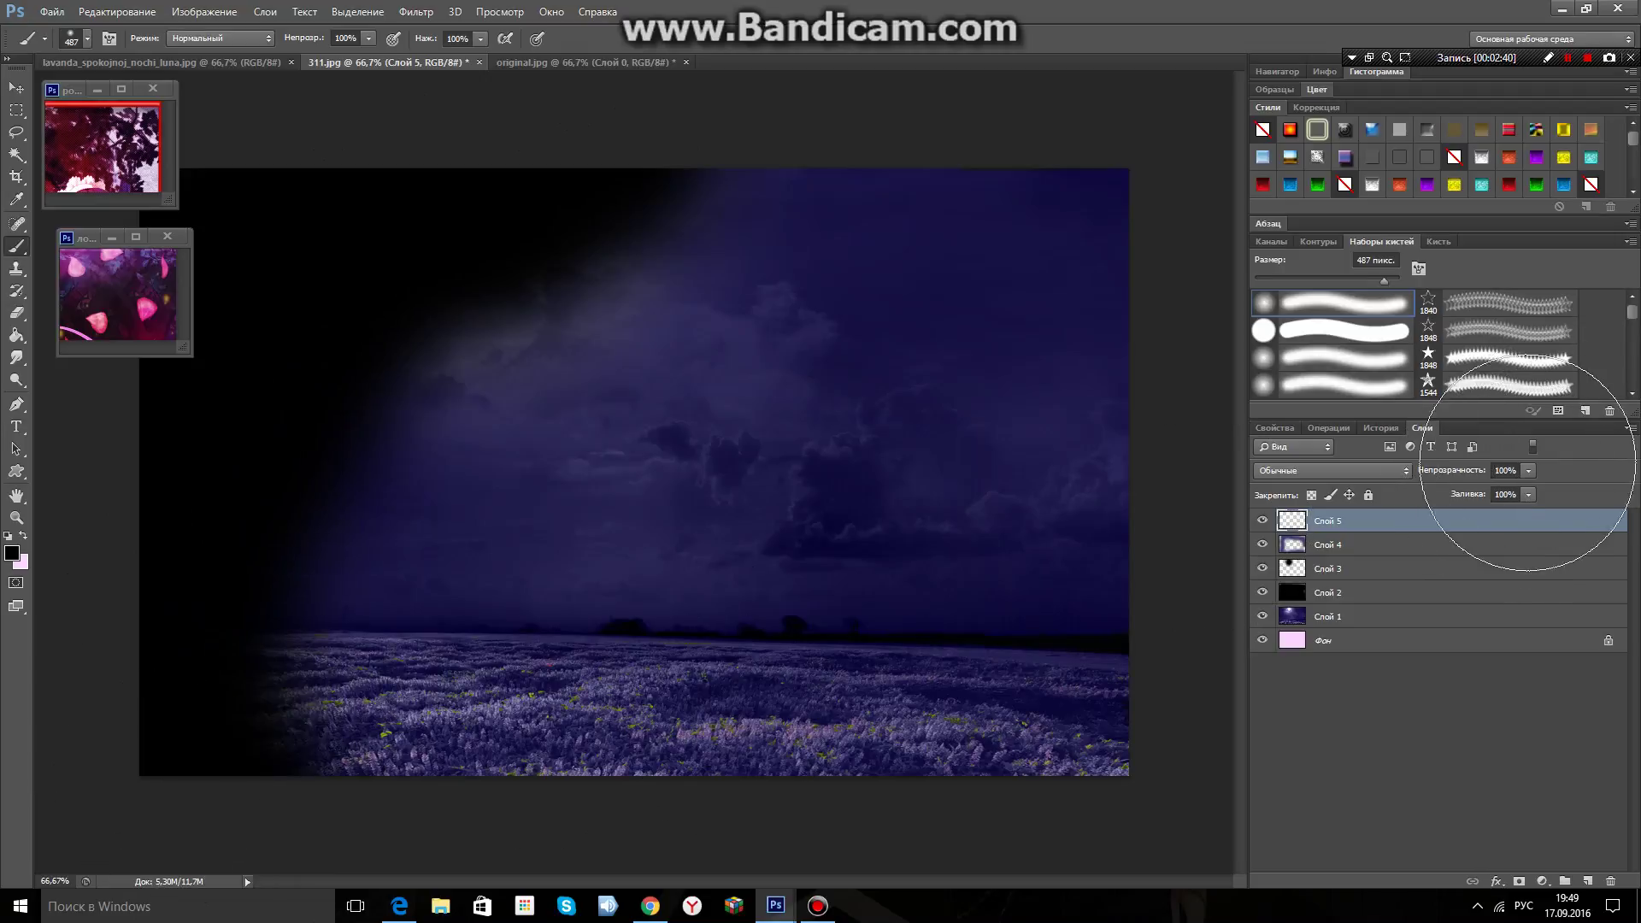
Set the opacity of the new black shading layer to 18% and dab the brush over the moon.
click(1528, 470)
drag(1530, 489, 1454, 490)
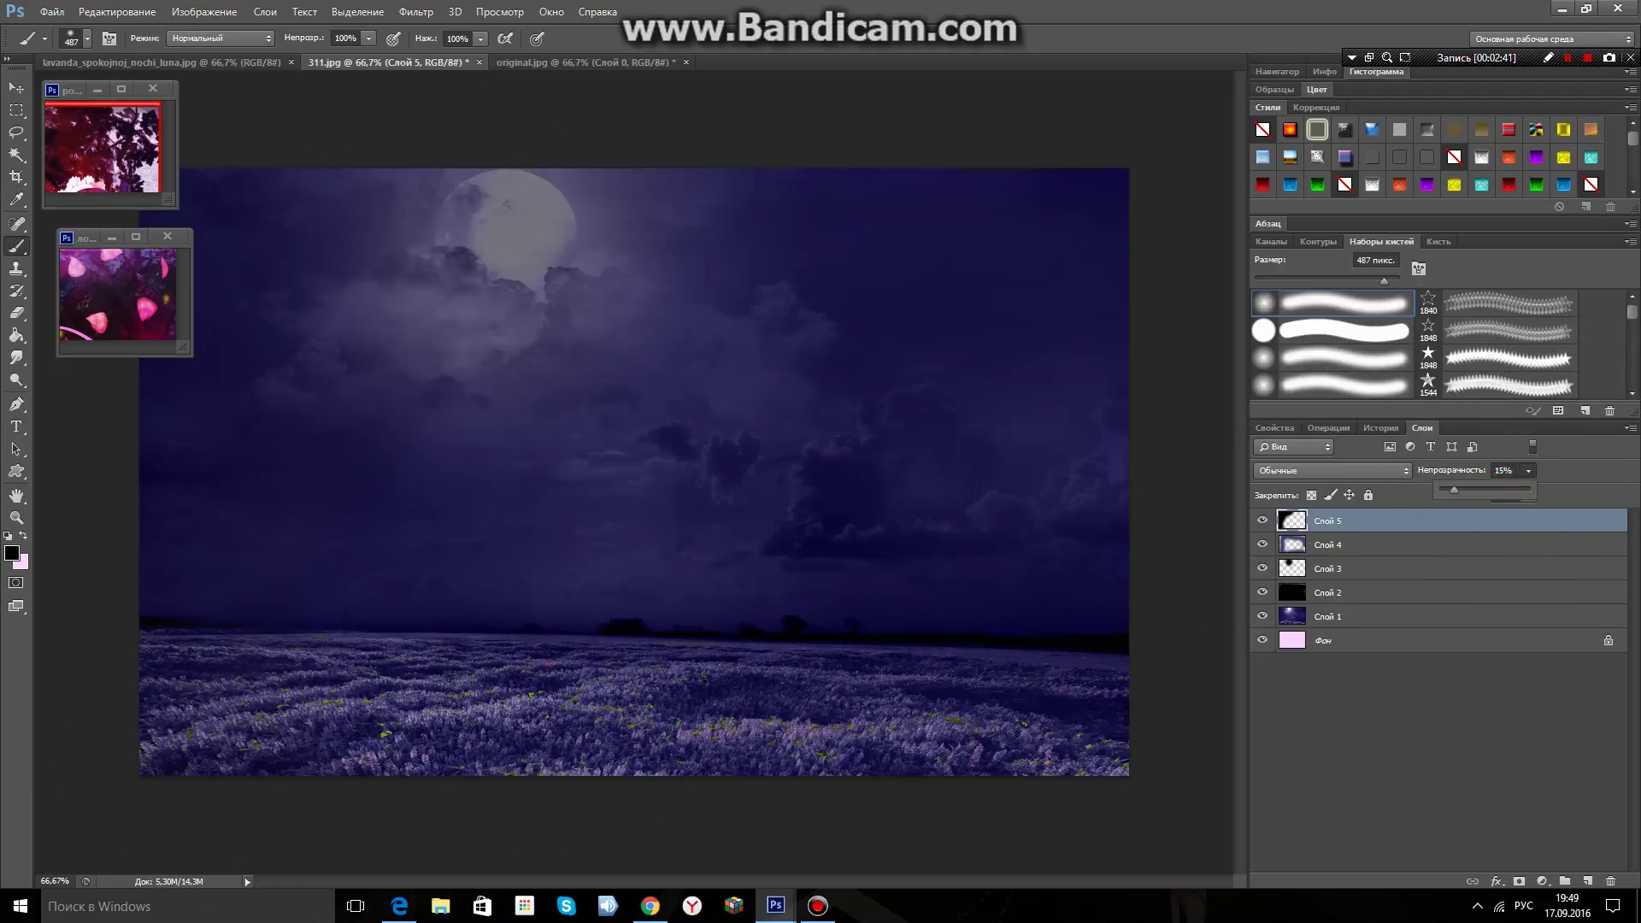
click(504, 251)
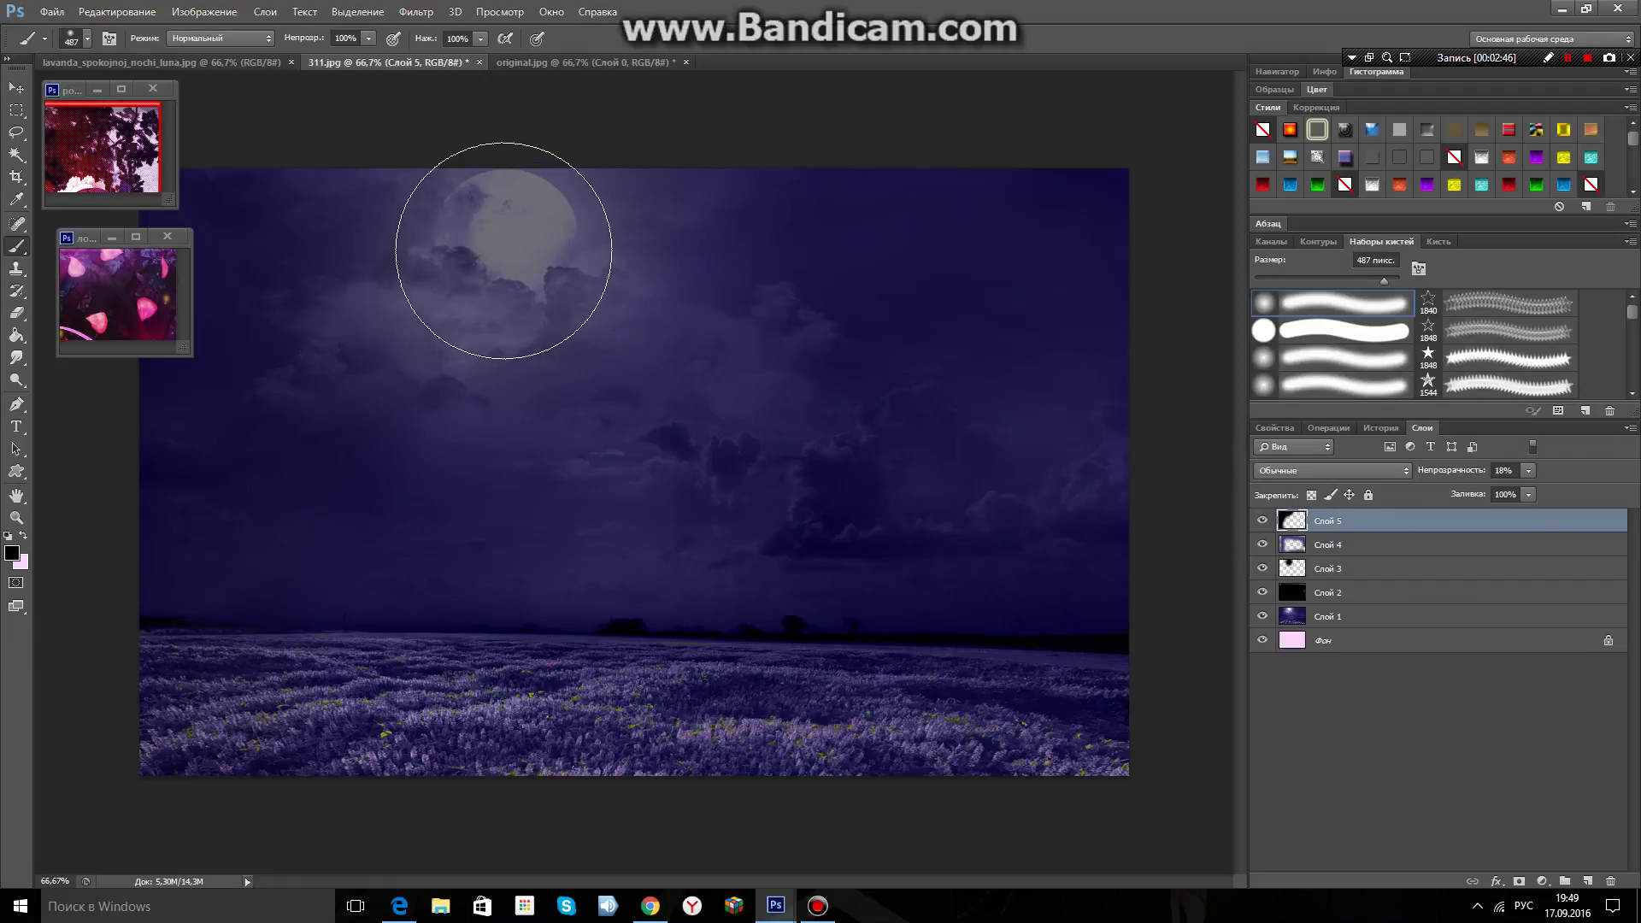
click(504, 251)
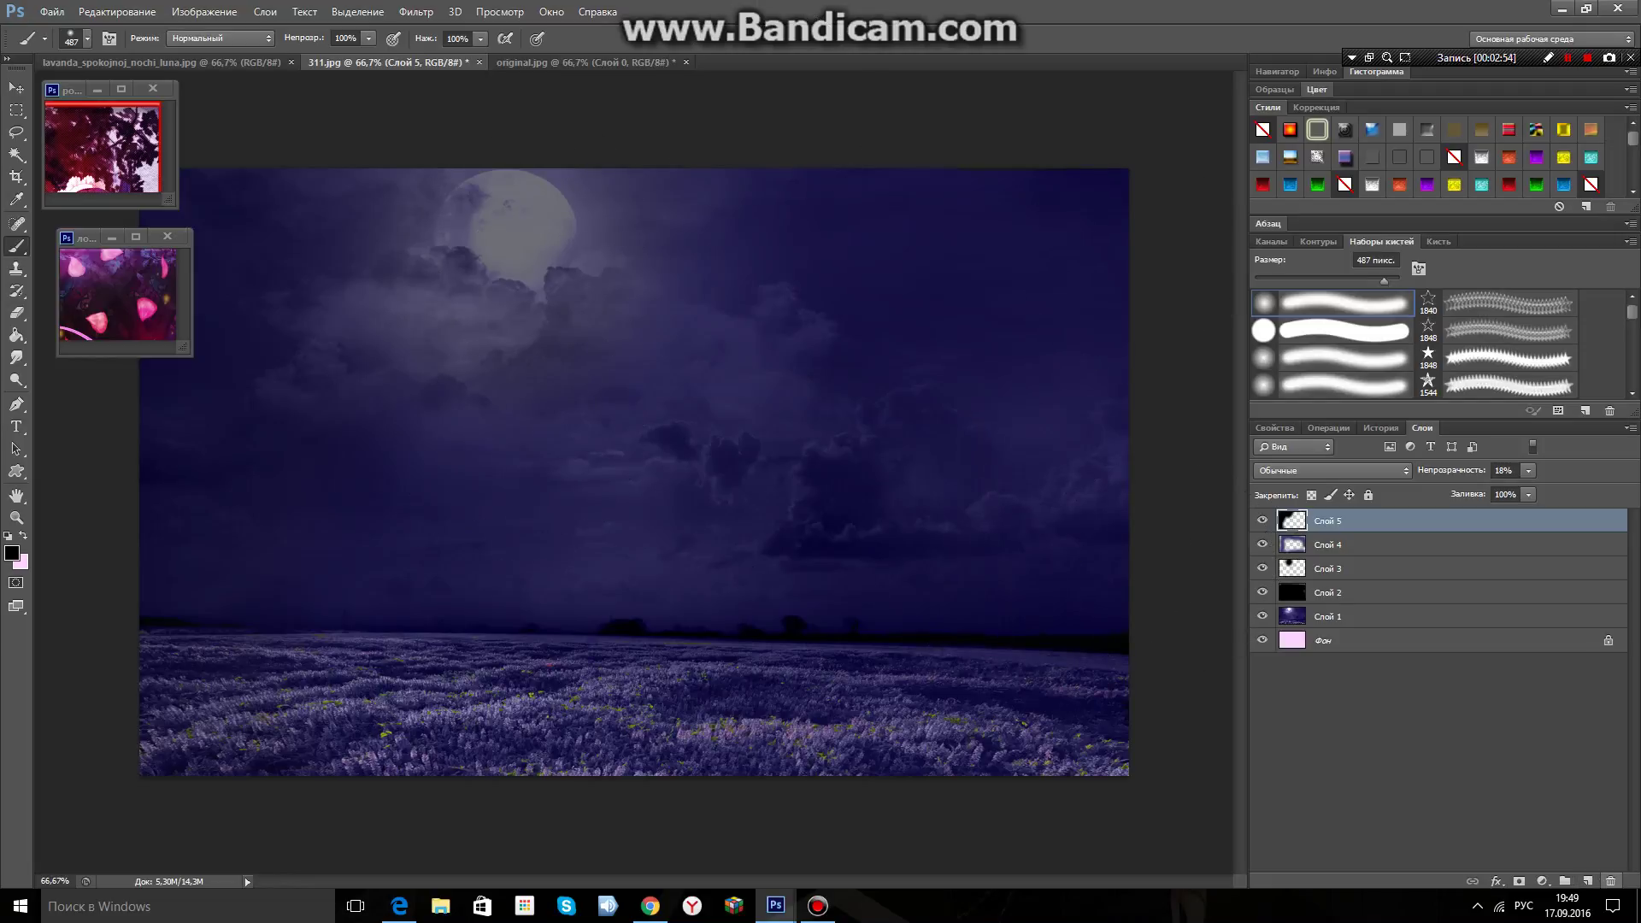
Darken the moon with soft black paint on a further new layer, with that layer's opacity set to 9%.
click(1587, 880)
click(533, 230)
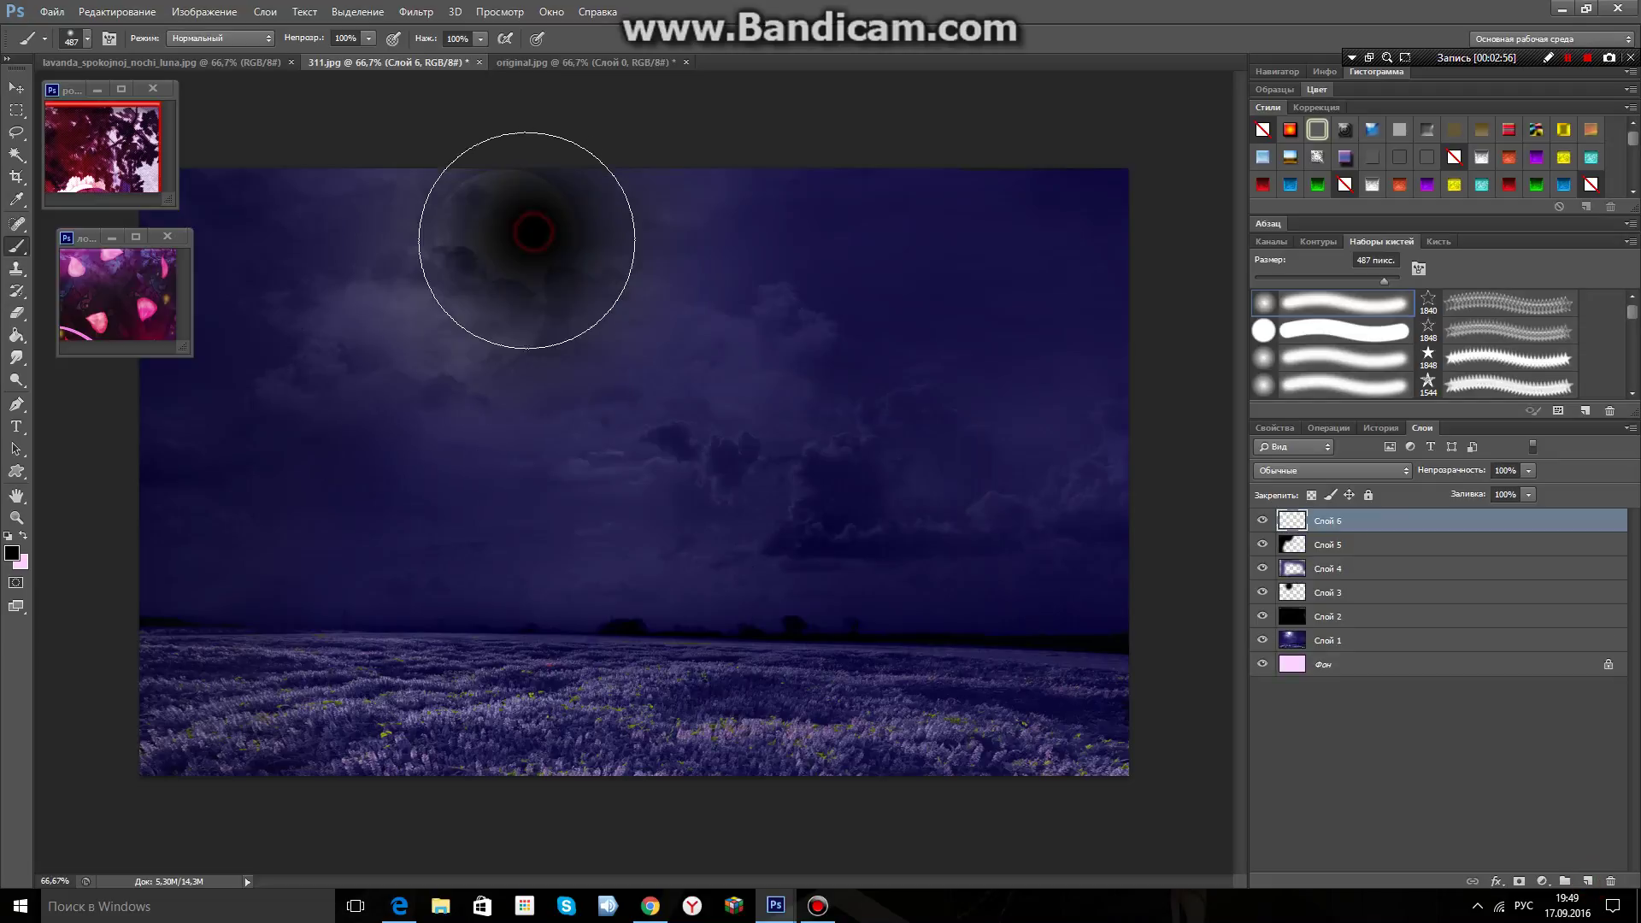
mouse_move(528, 237)
mouse_down()
mouse_move(495, 265)
mouse_move(490, 238)
mouse_move(501, 286)
mouse_move(549, 302)
mouse_up()
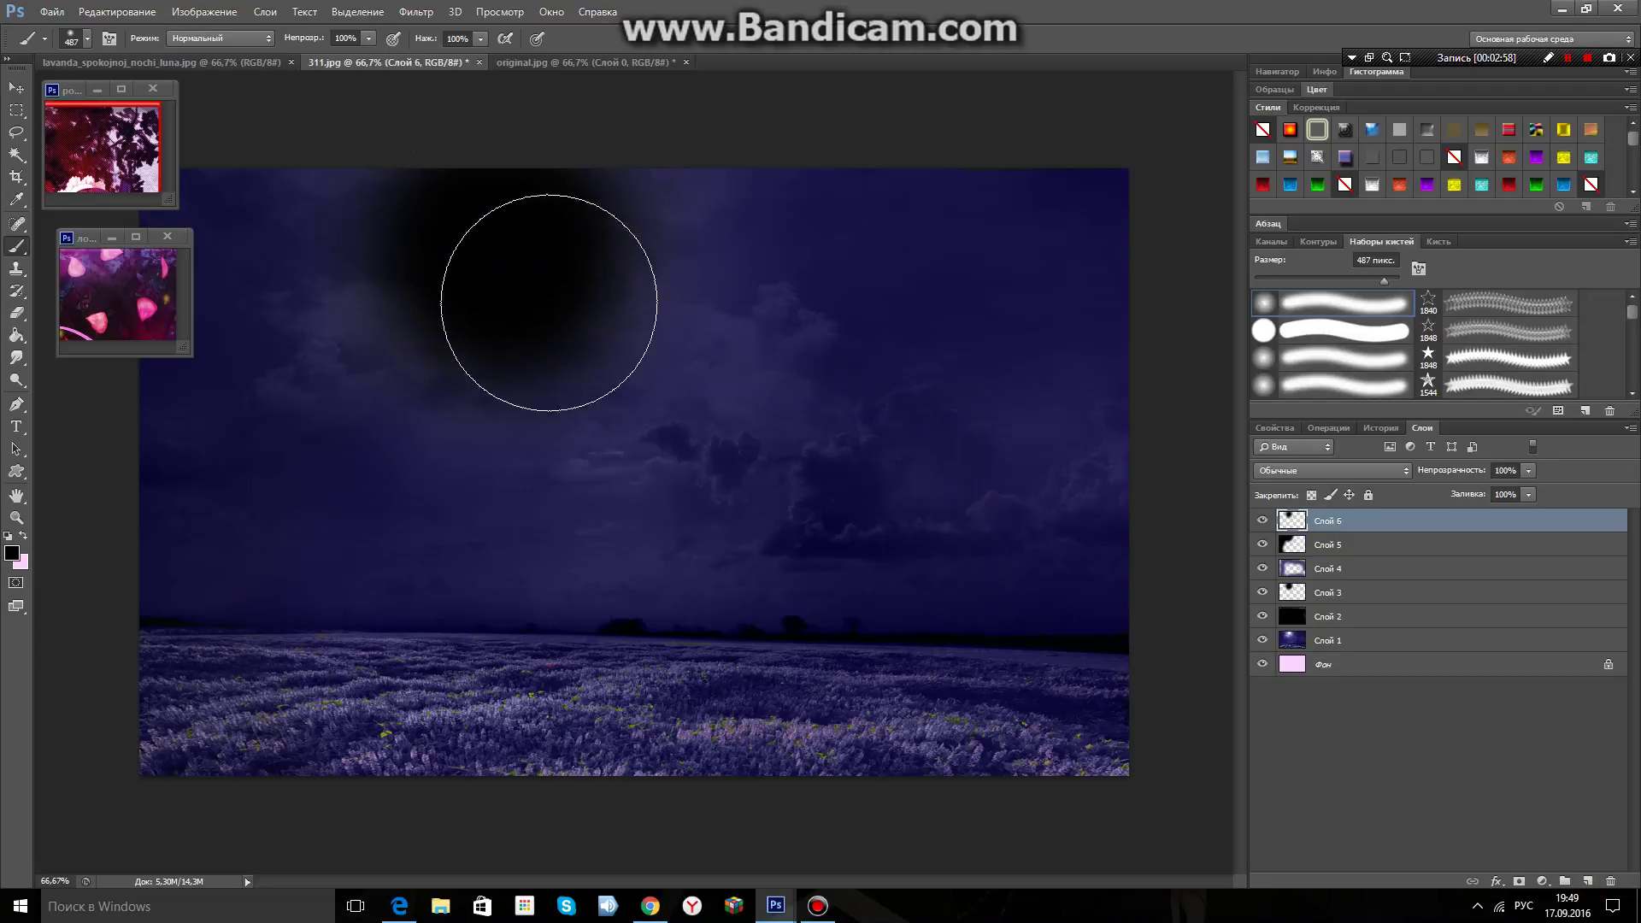
click(1528, 470)
drag(1528, 489, 1449, 489)
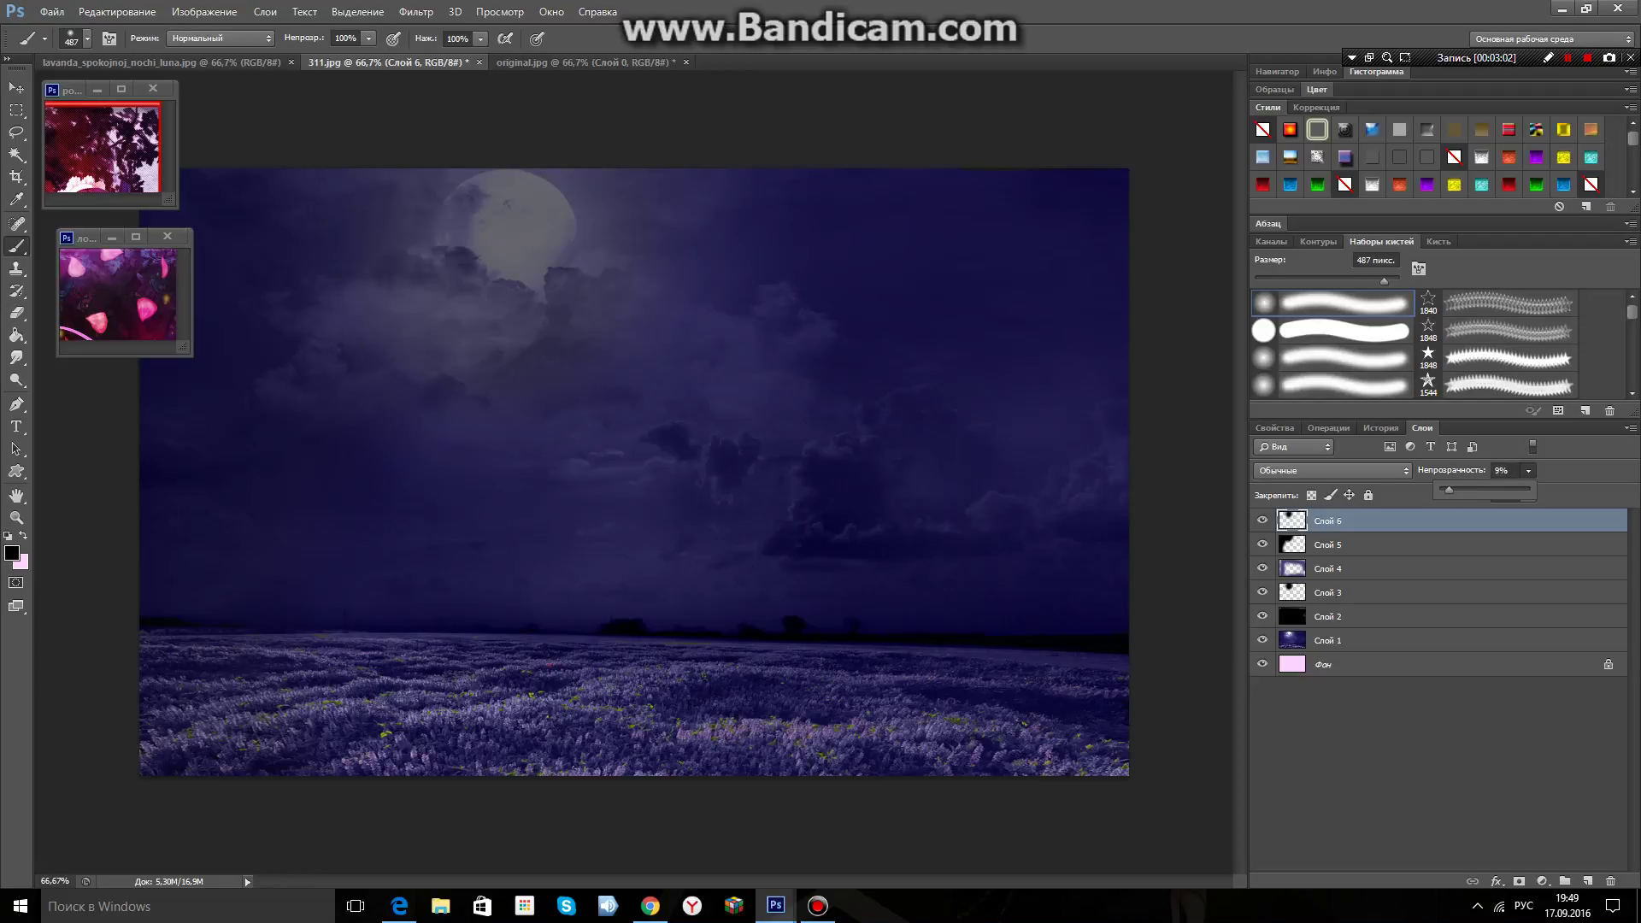
Paint three broad white beams from the moon on a new layer with a soft 357 px brush: two down to the field, one to the right edge.
click(1587, 881)
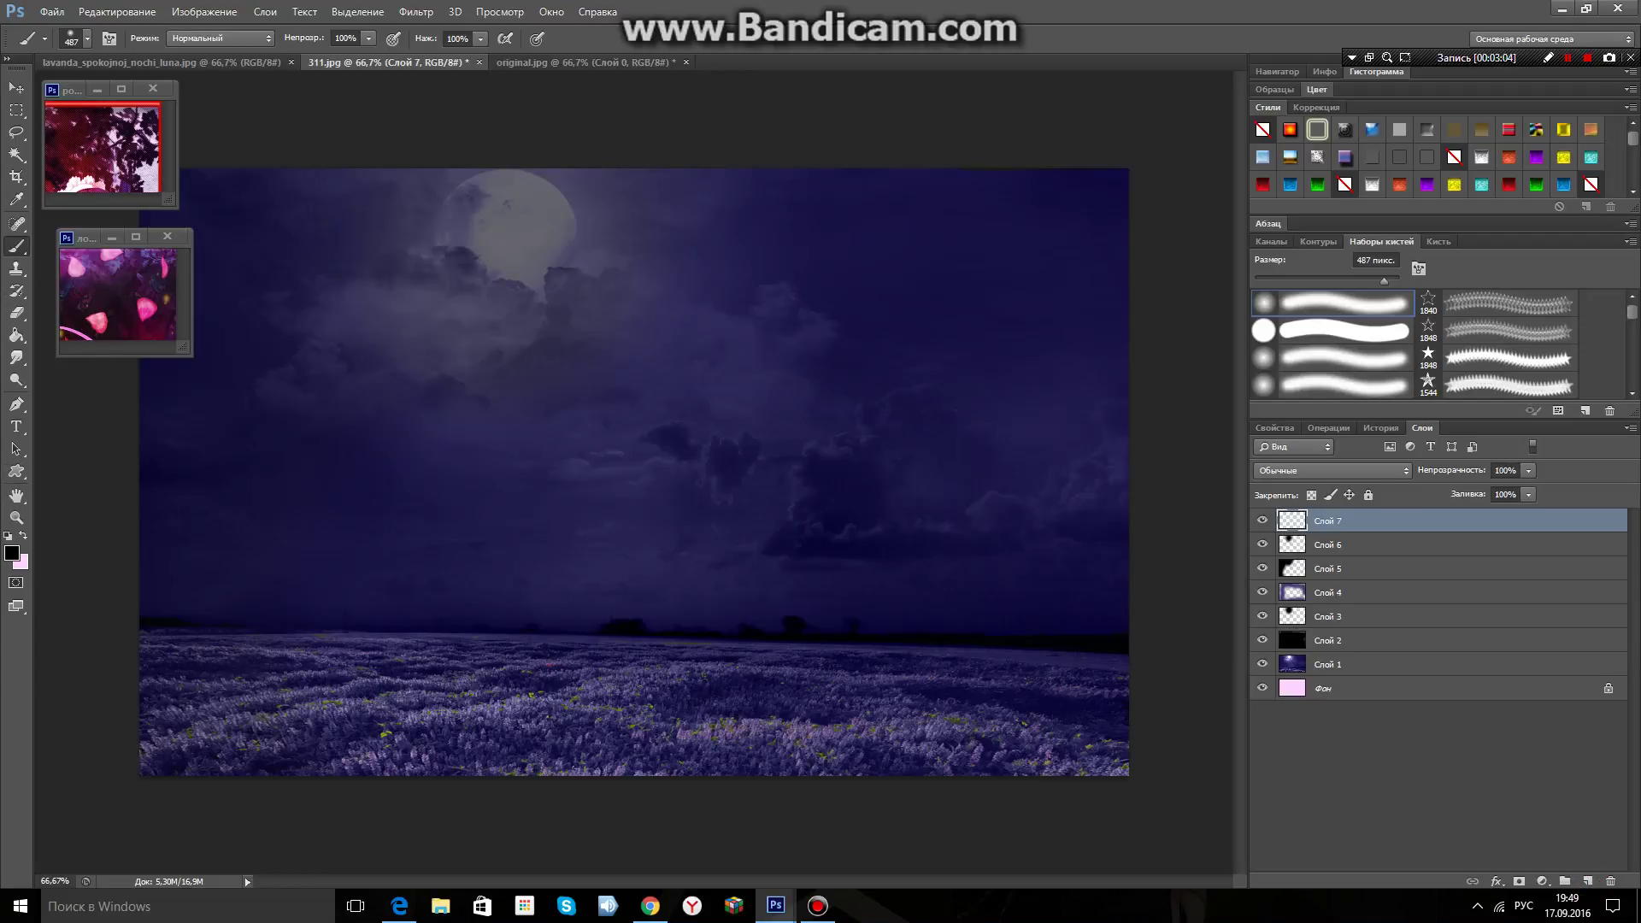
click(12, 553)
drag(872, 542, 857, 492)
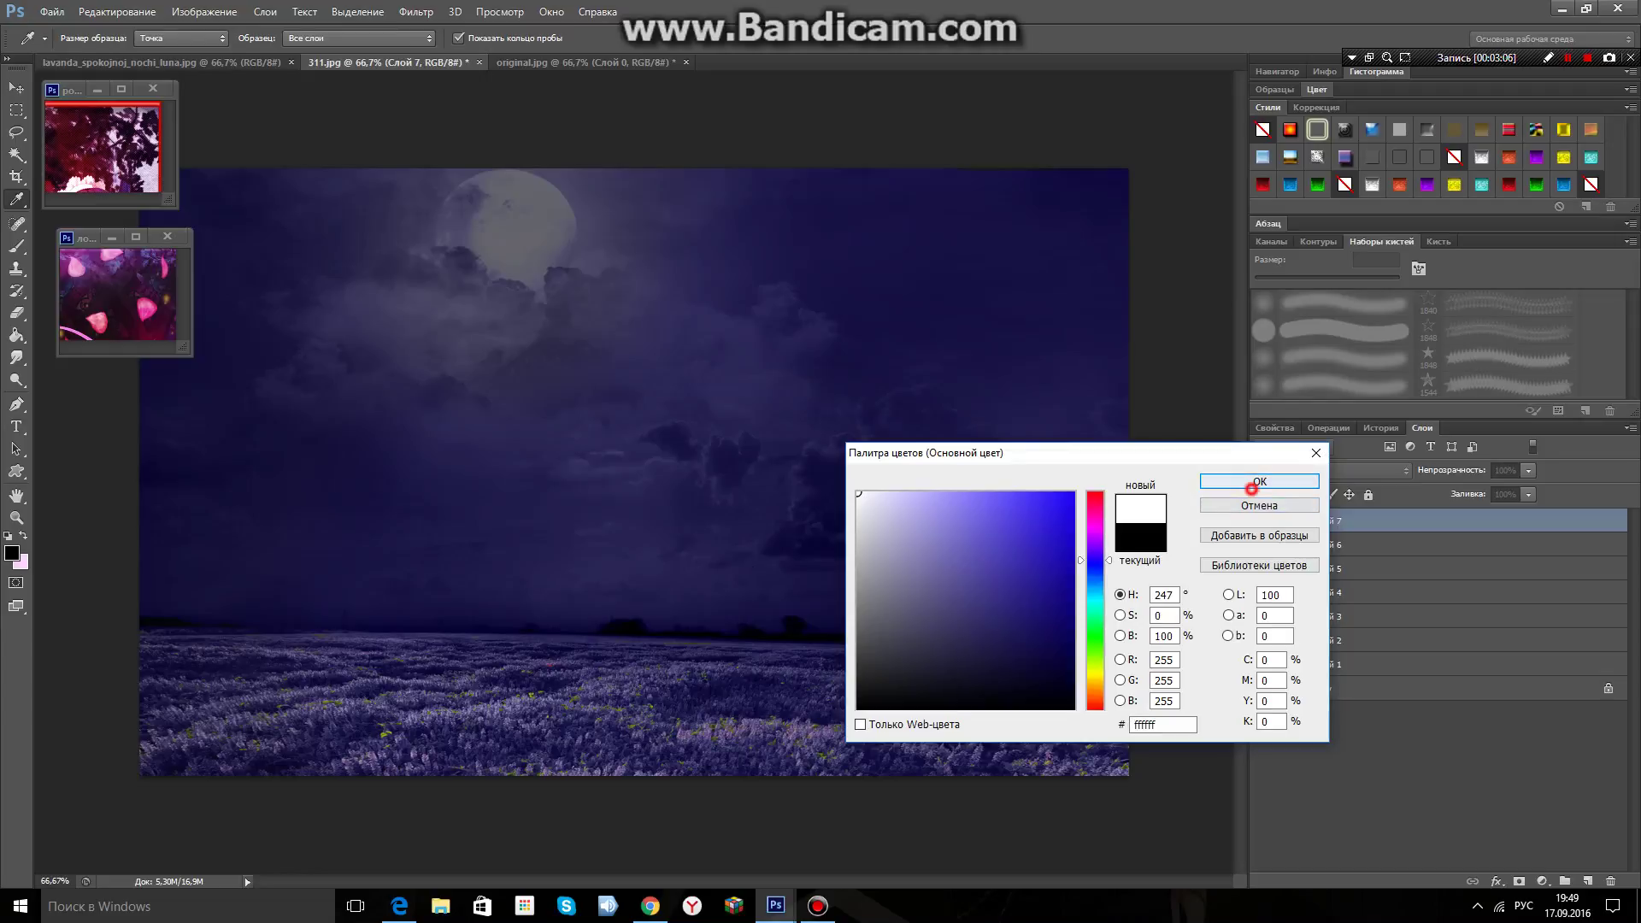
click(1258, 481)
key(b)
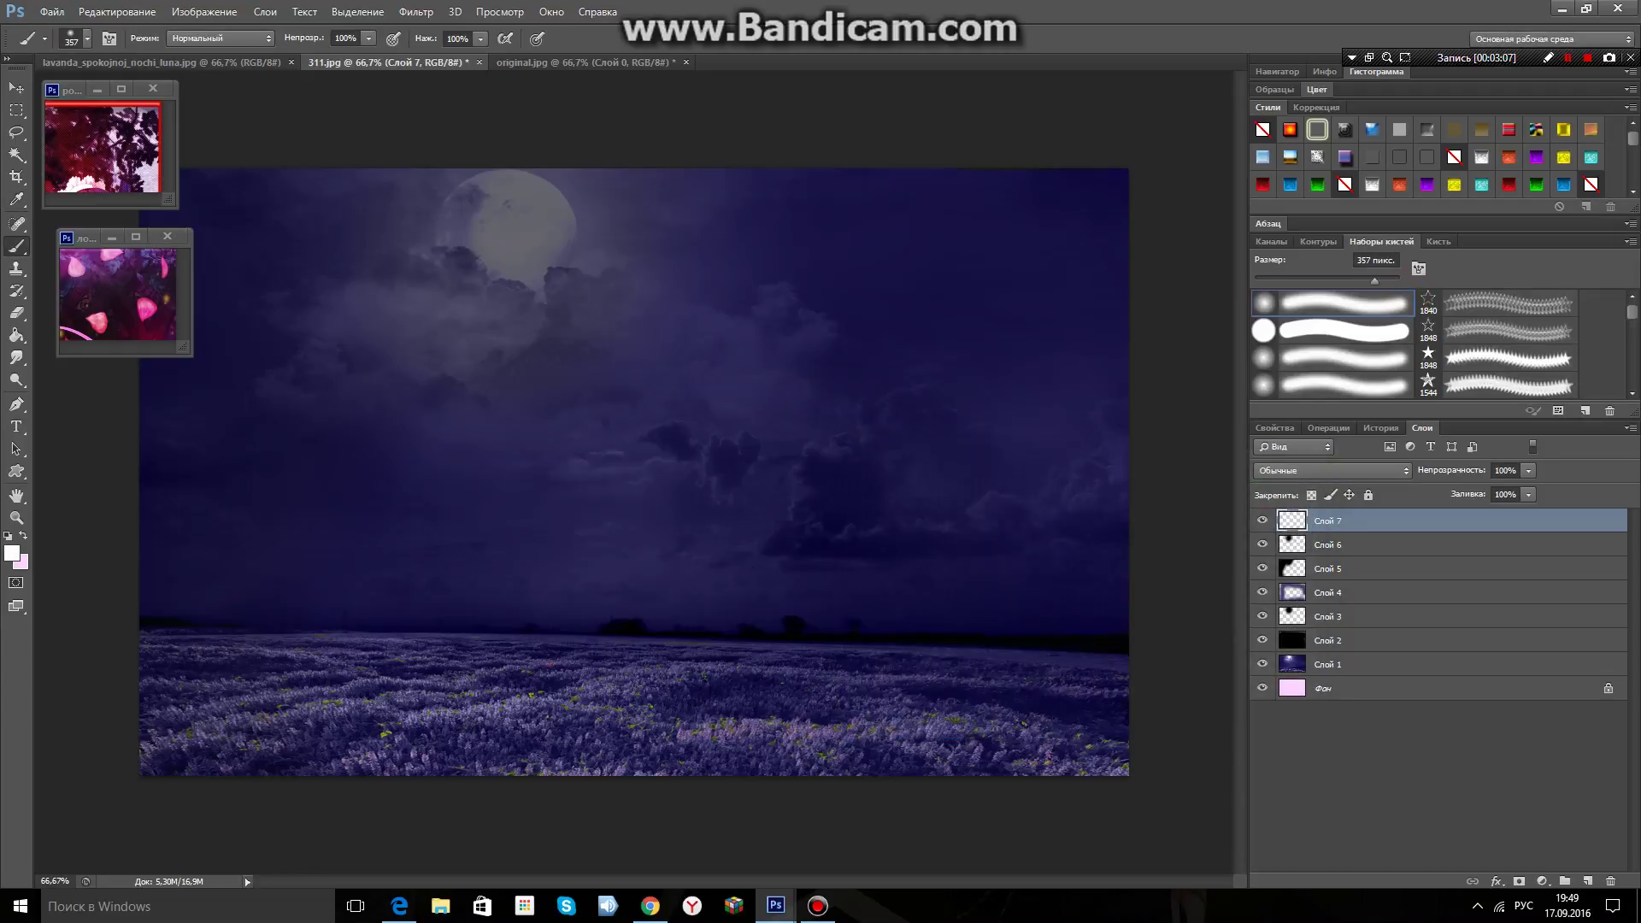
drag(464, 283, 278, 774)
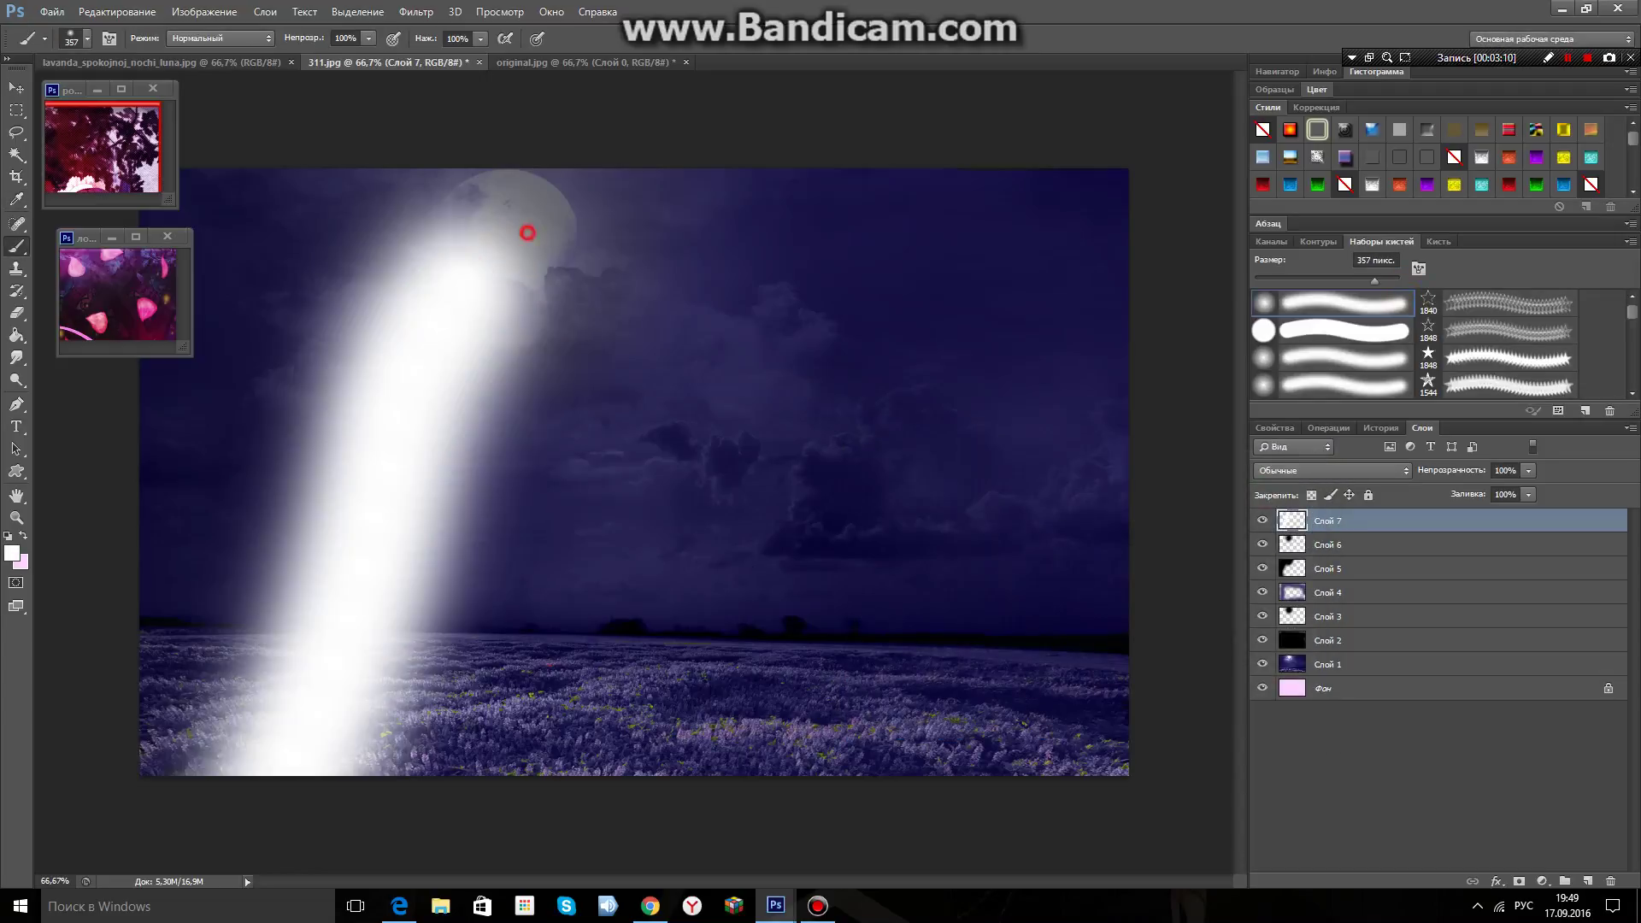
mouse_move(528, 232)
mouse_down()
mouse_move(932, 321)
mouse_move(1126, 309)
mouse_up()
drag(596, 301, 741, 774)
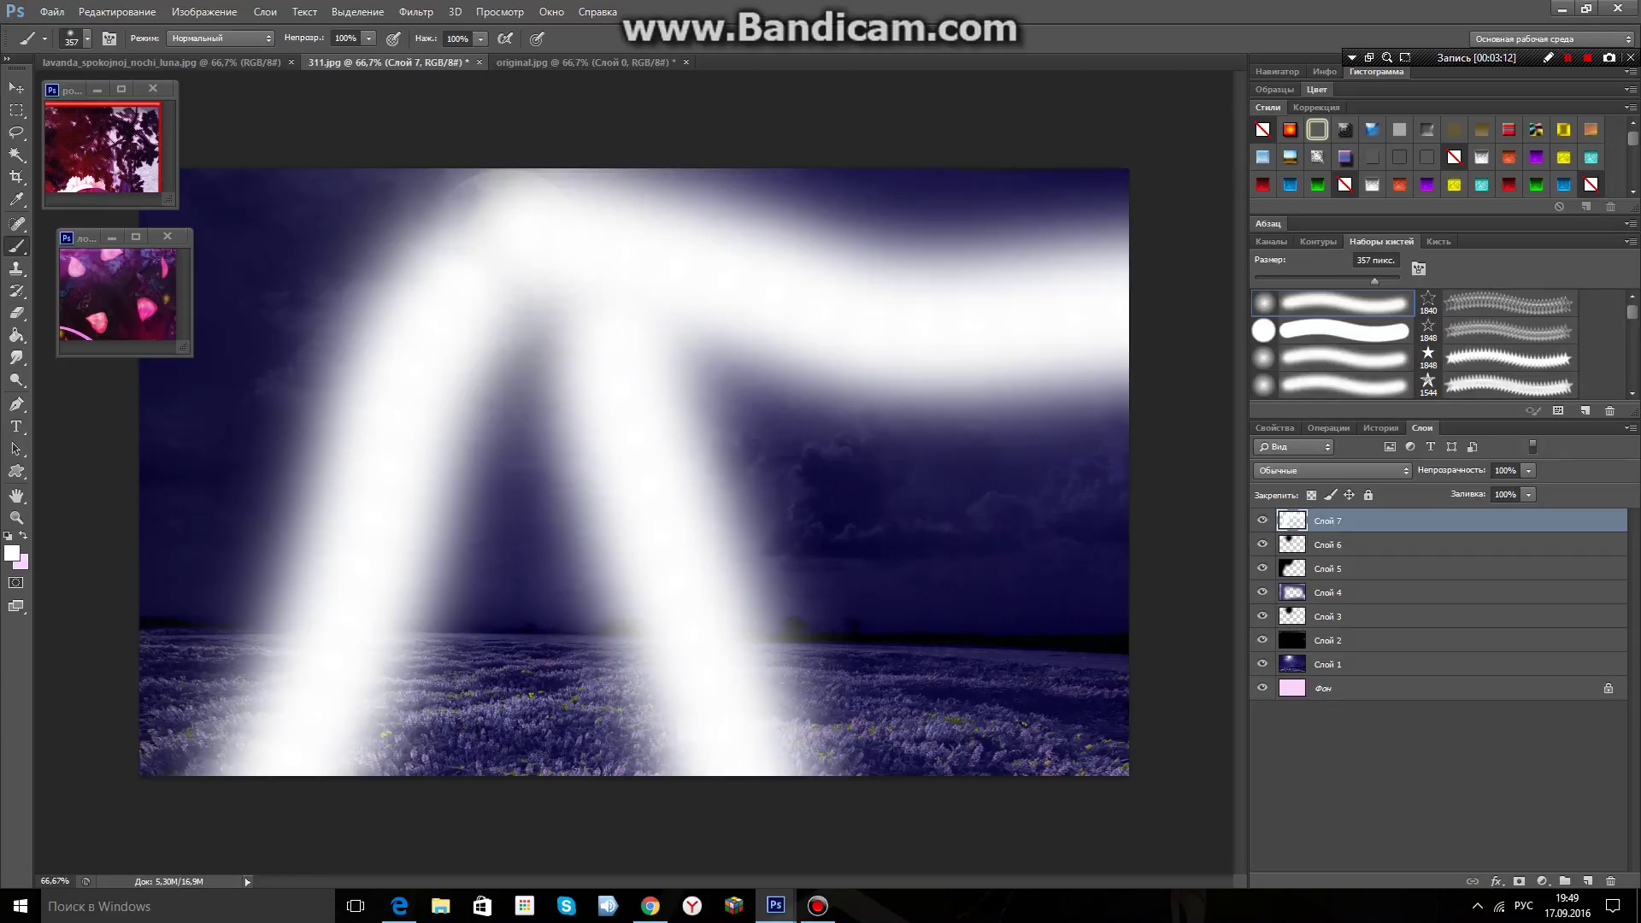
Set the light beam layer's opacity to 28% and paint another white beam from the moon to the picture's left edge.
click(1528, 470)
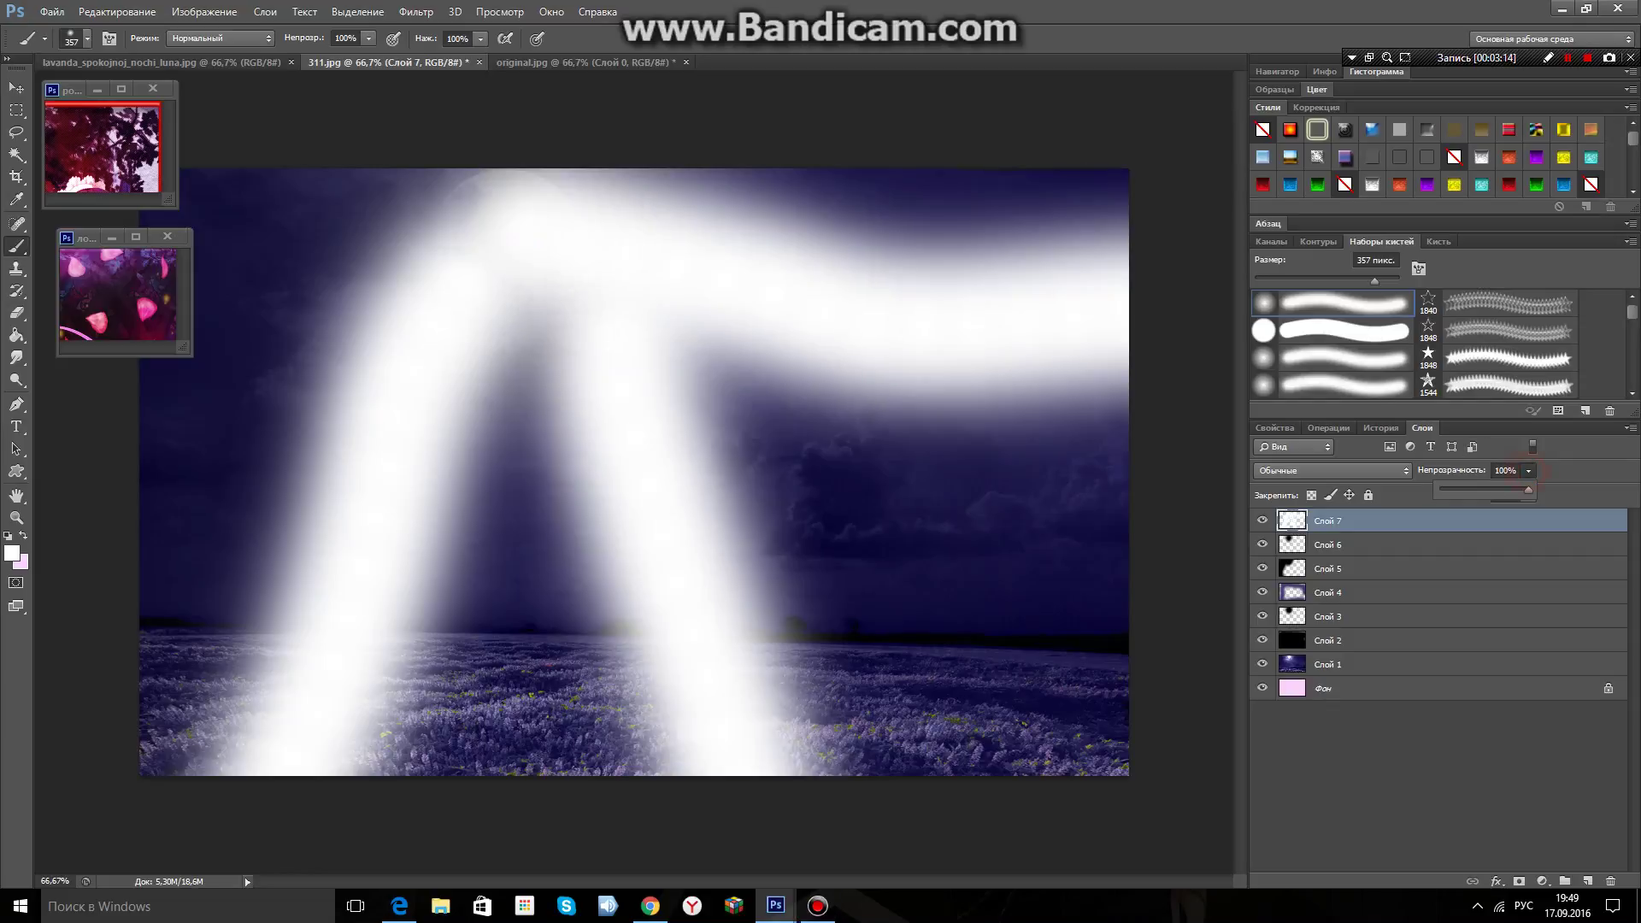
drag(1528, 489, 1466, 489)
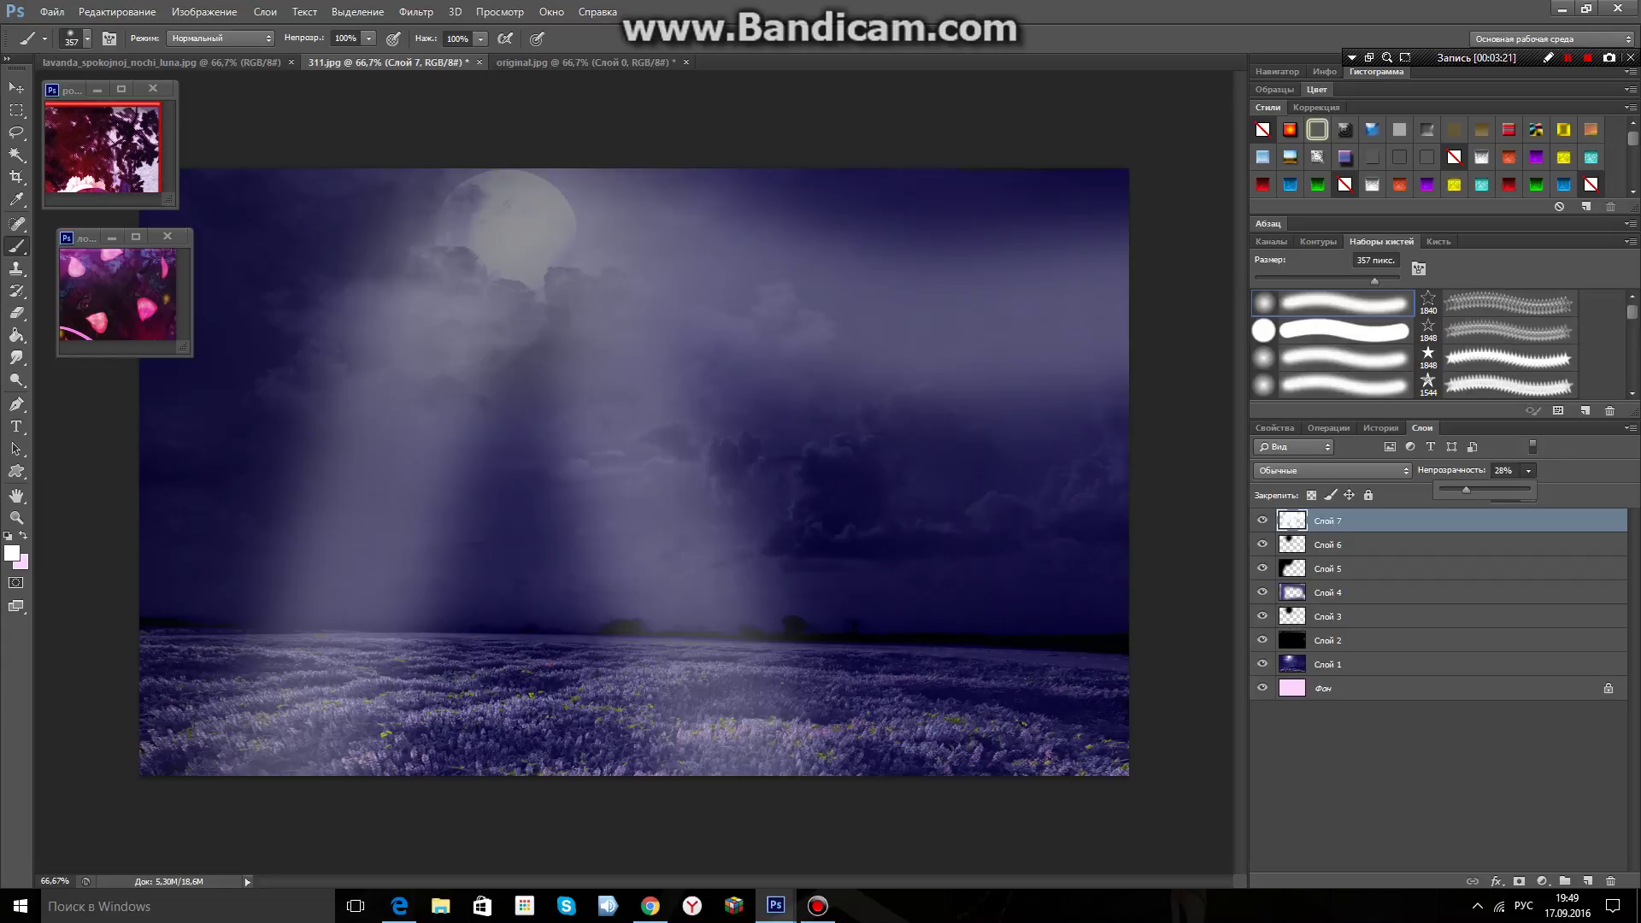
click(465, 228)
drag(465, 228, 154, 236)
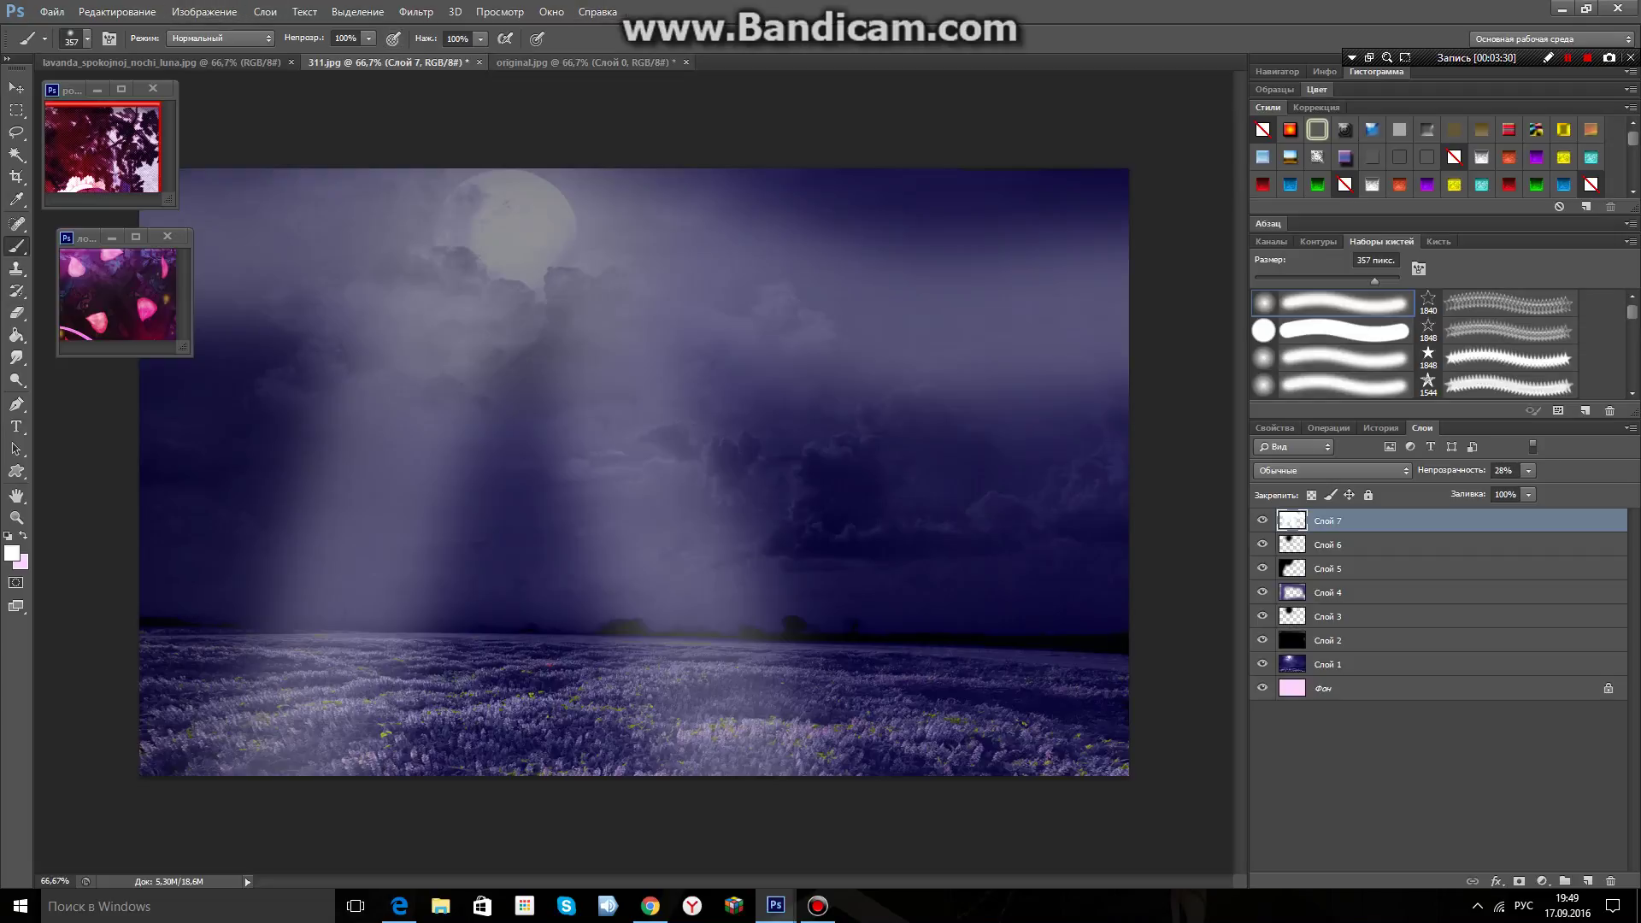
Bring the sitting anime girl from original.jpg into 311.jpg and place her at the right side of the lavender field.
click(586, 62)
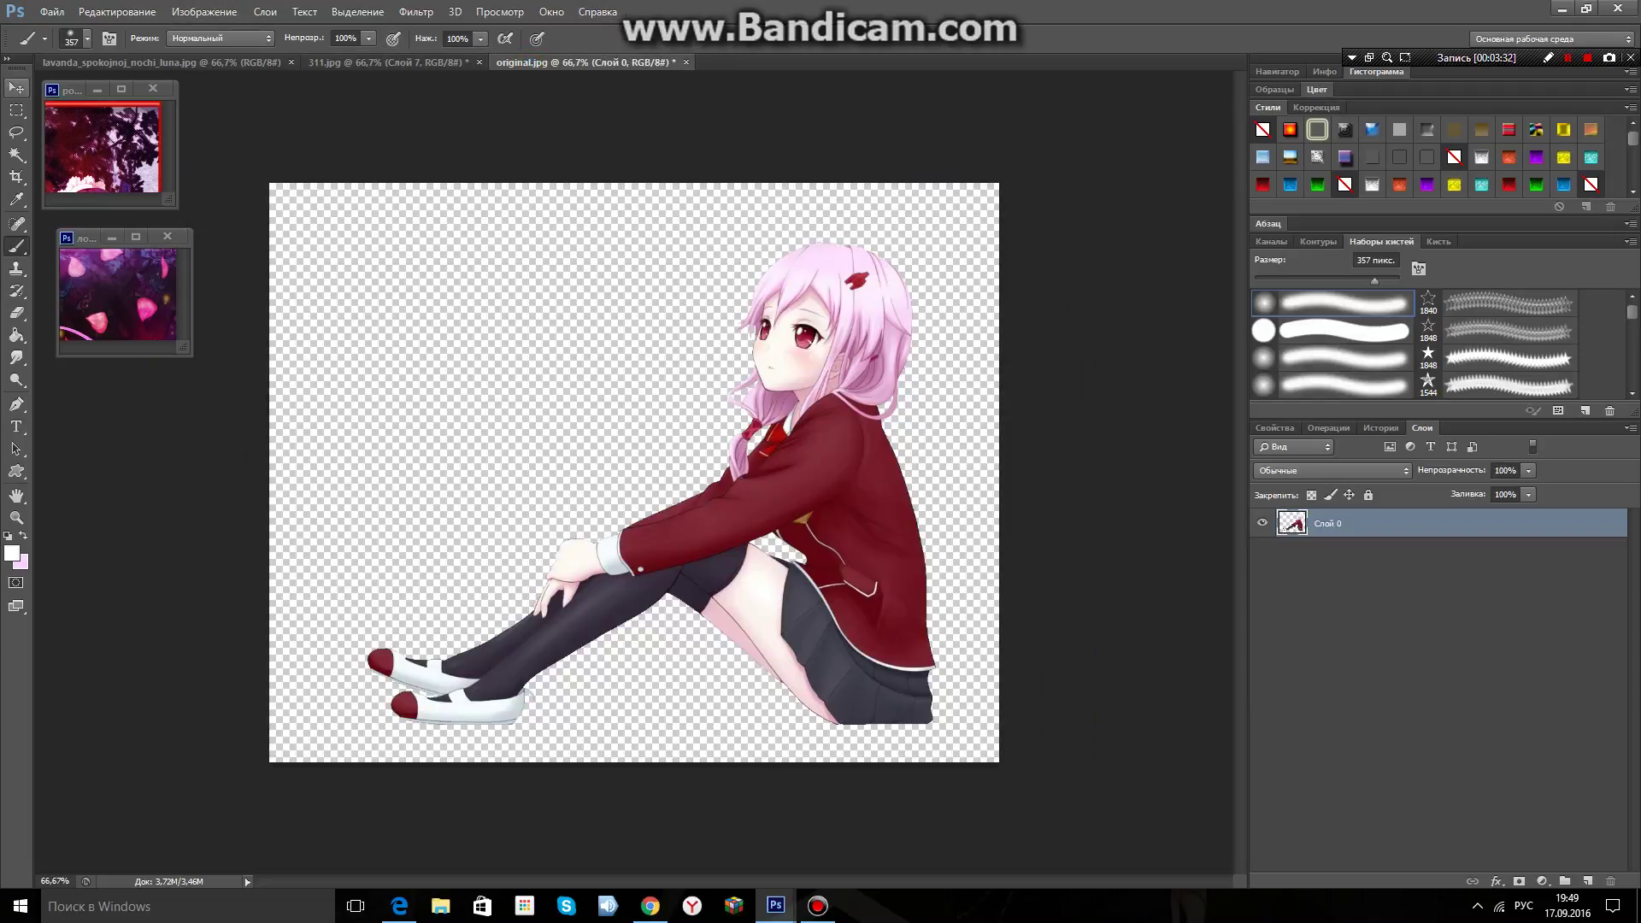
click(16, 87)
drag(671, 440, 588, 492)
drag(748, 519, 1002, 488)
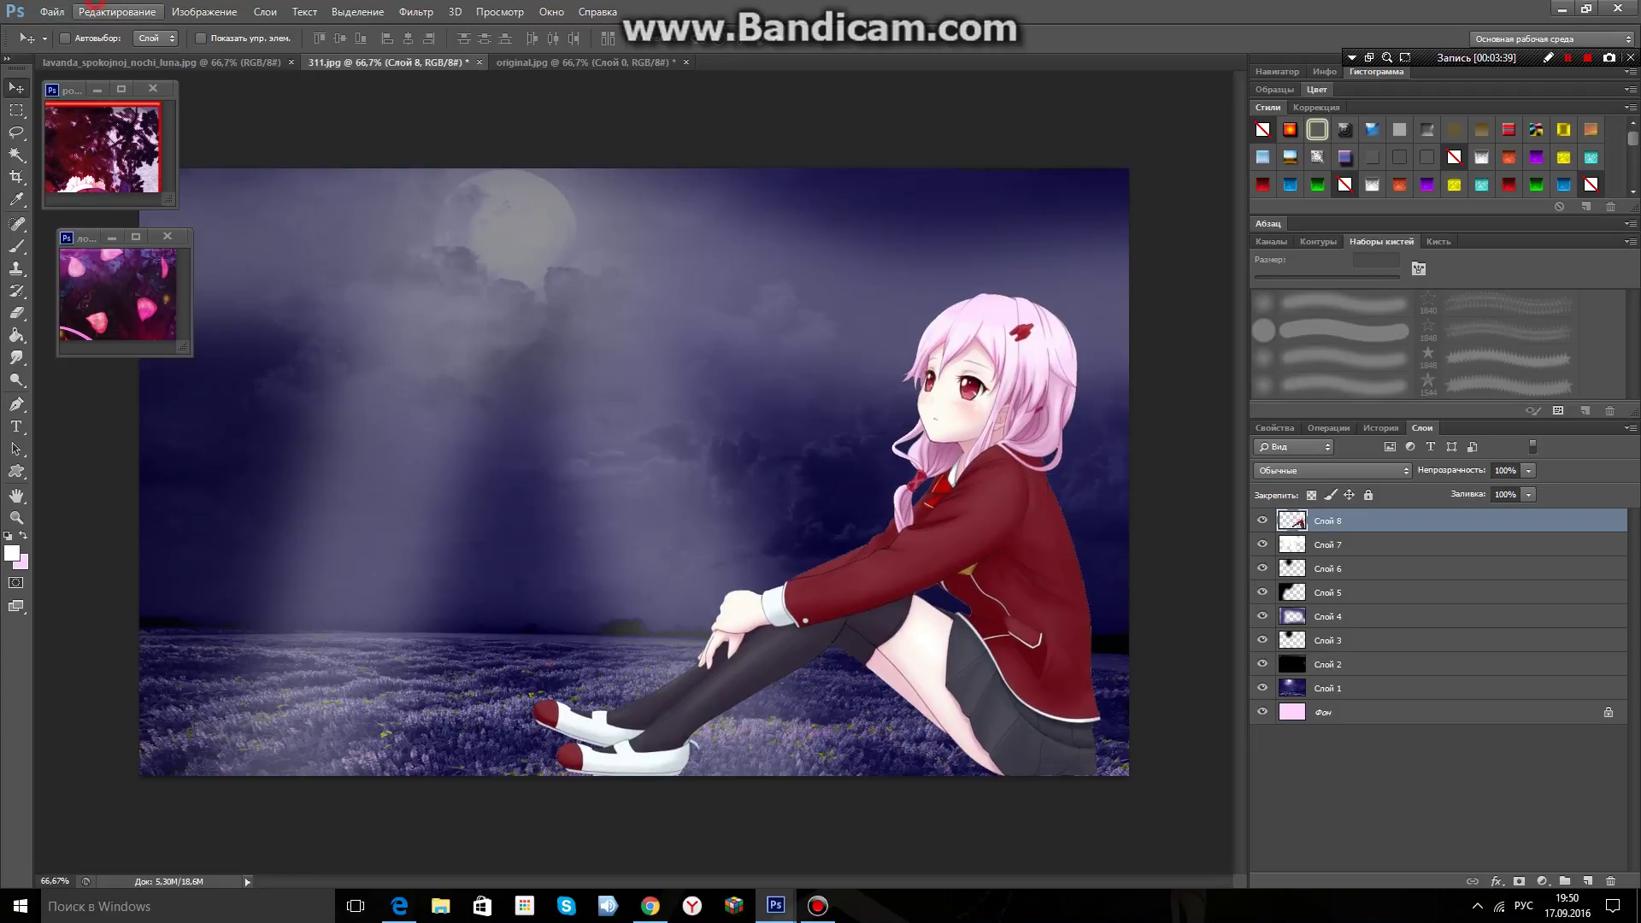
Free-transform the girl down to about 47% and place her sitting on the field in the lower right part of the picture.
click(95, 10)
click(154, 329)
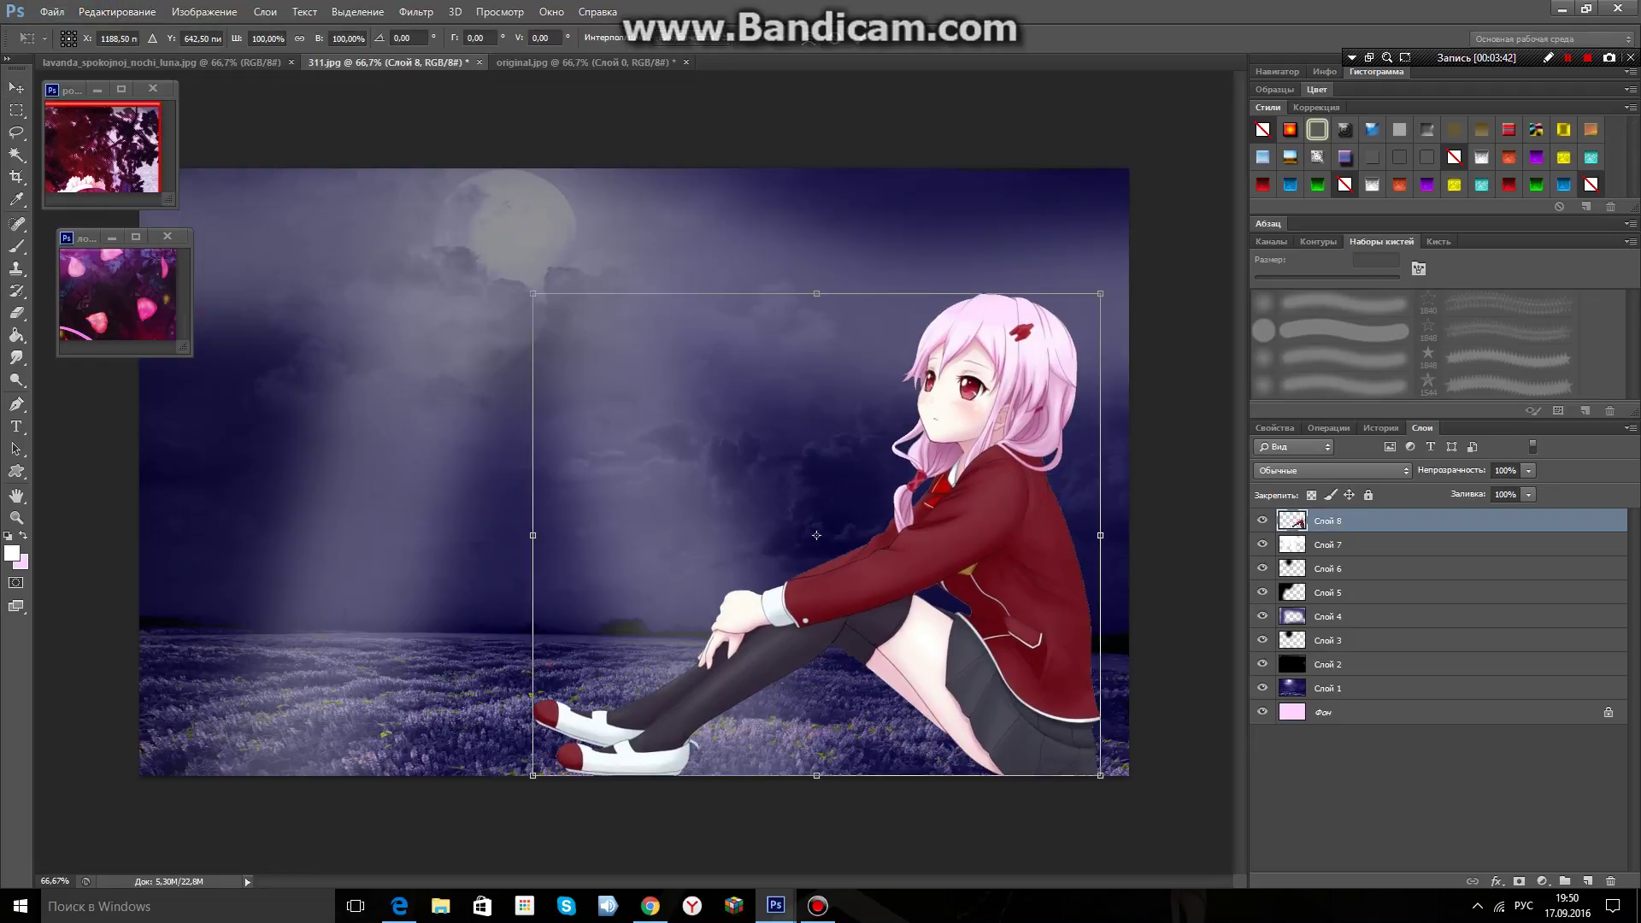
drag(1100, 294, 850, 509)
drag(842, 602, 1014, 544)
drag(1050, 429, 1002, 473)
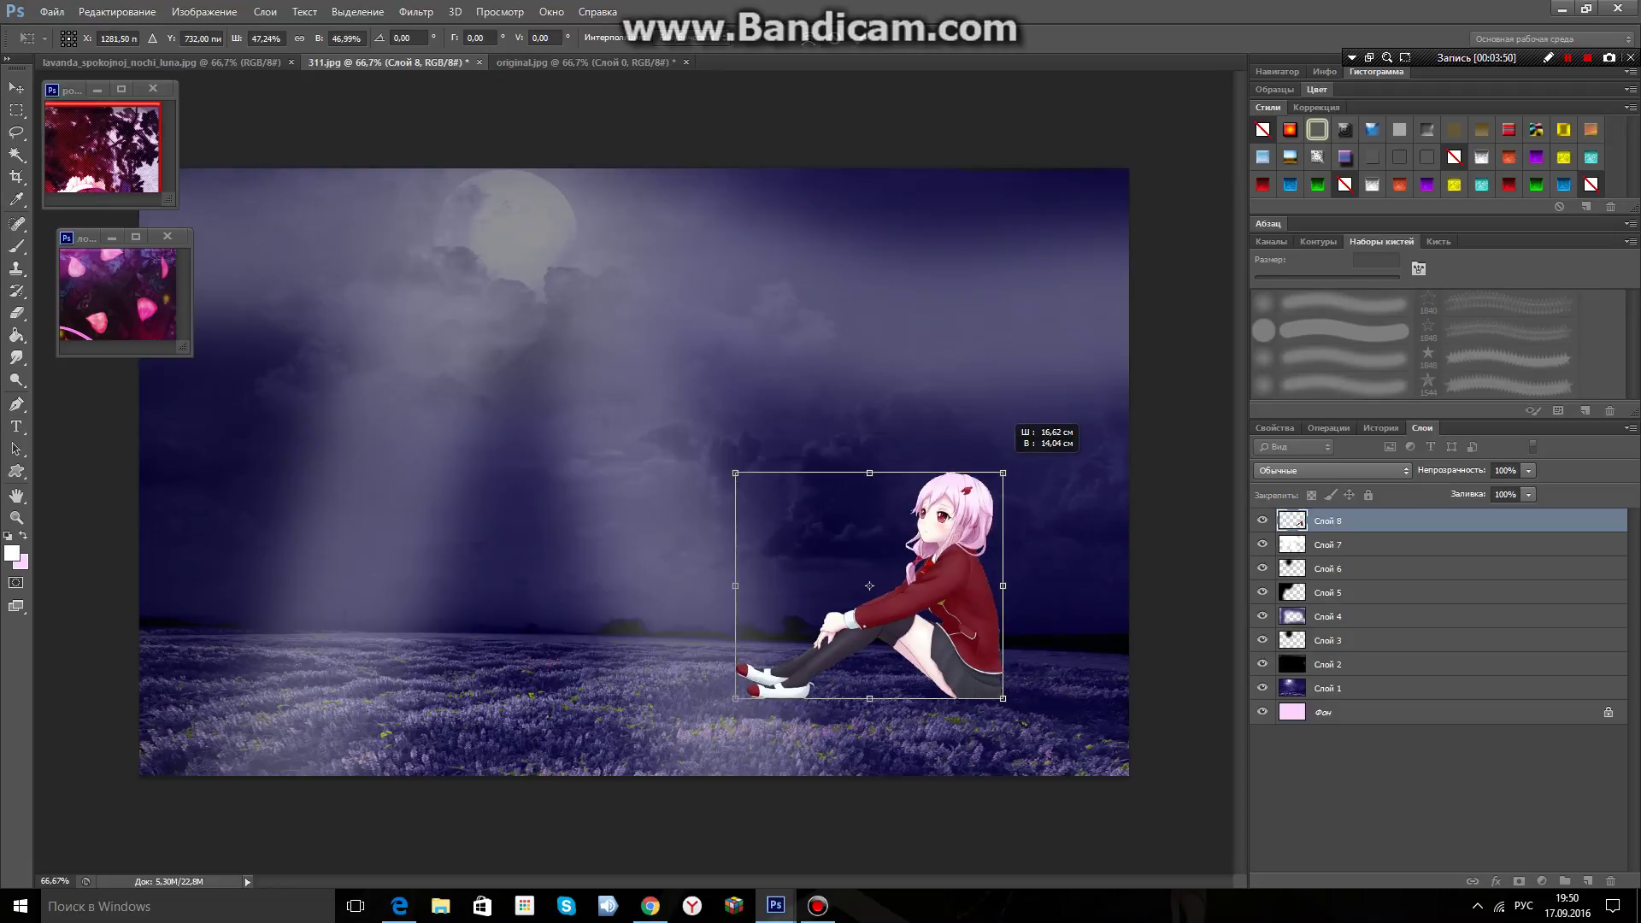
key(Return)
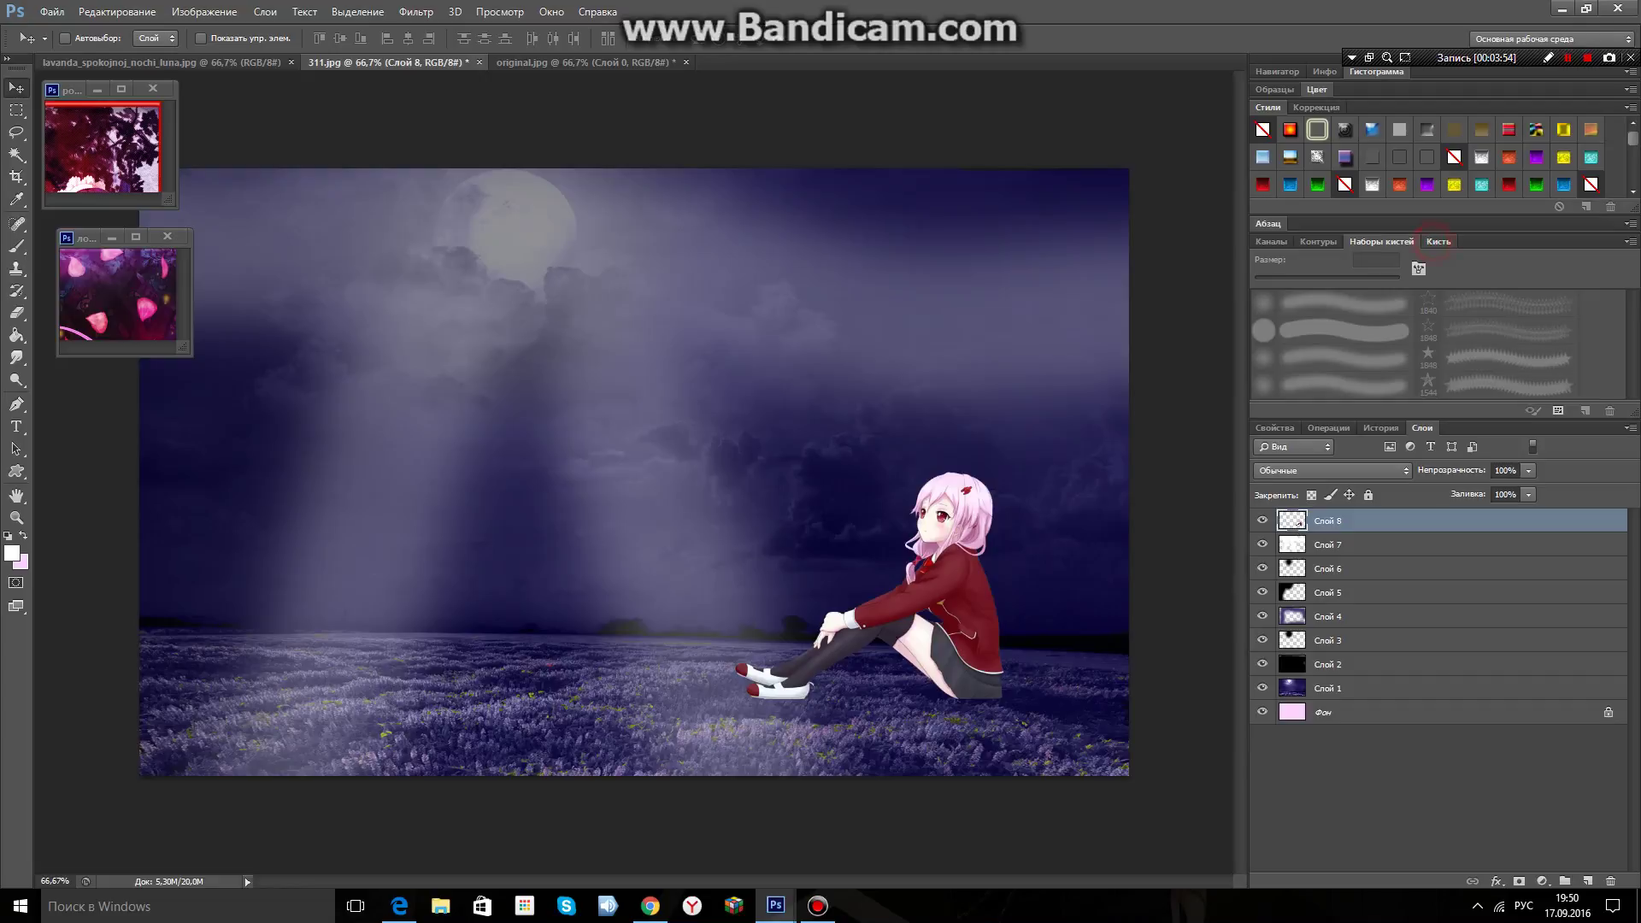
Browse the brush presets with the Brush tool active and choose the rough textured 39 px brush.
click(1436, 241)
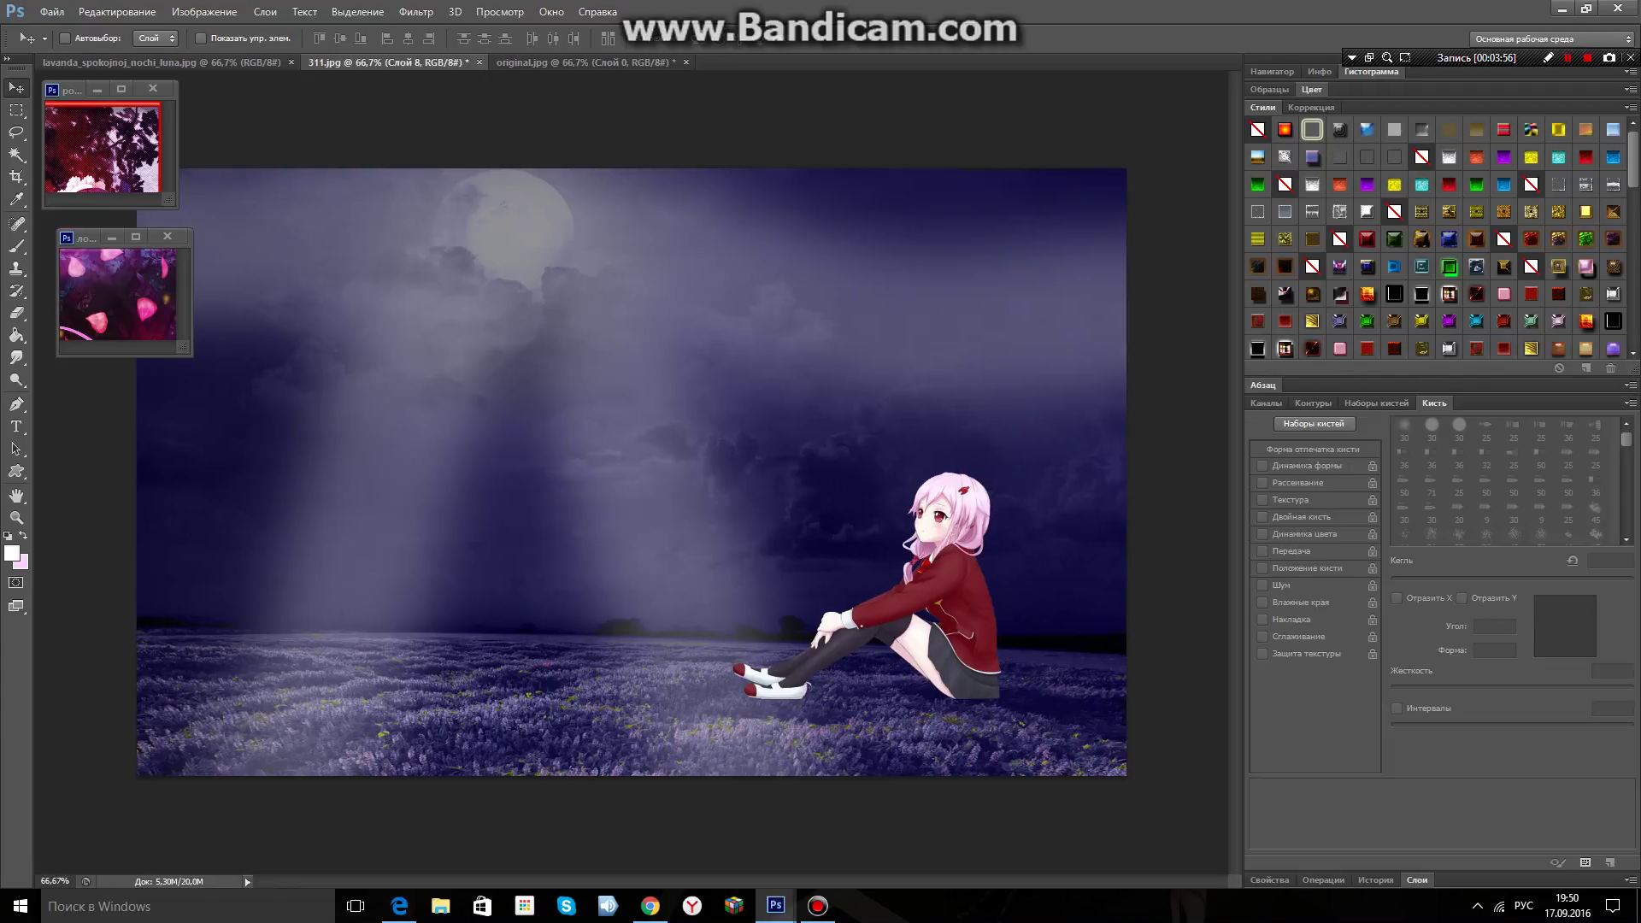
click(1376, 403)
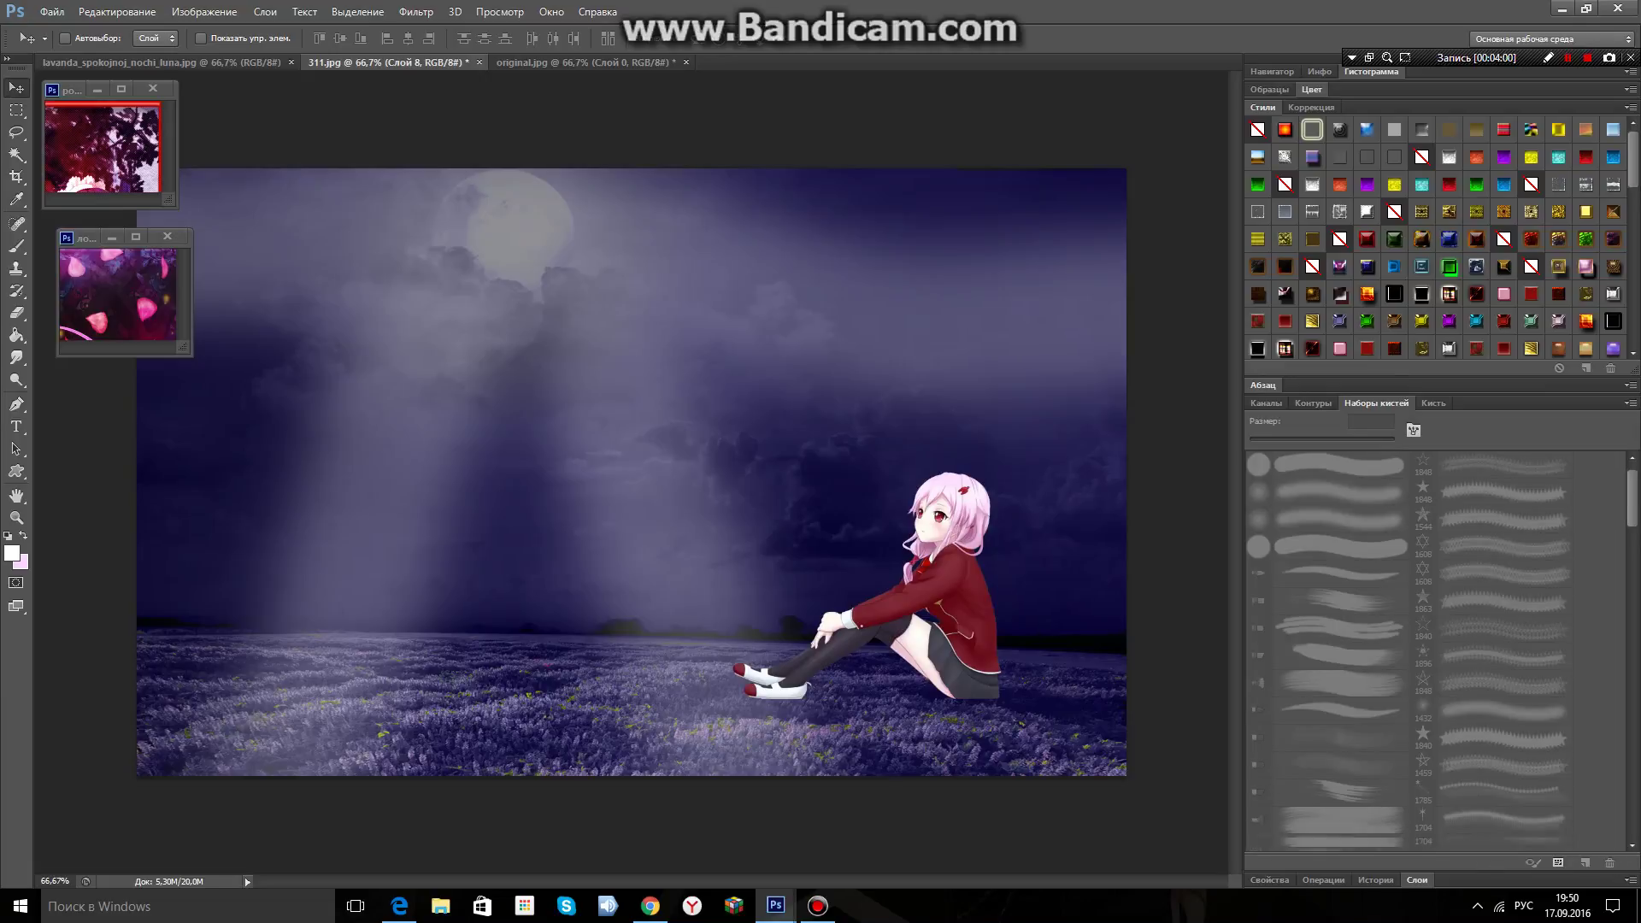
scroll(1408, 650, down, 3)
key(b)
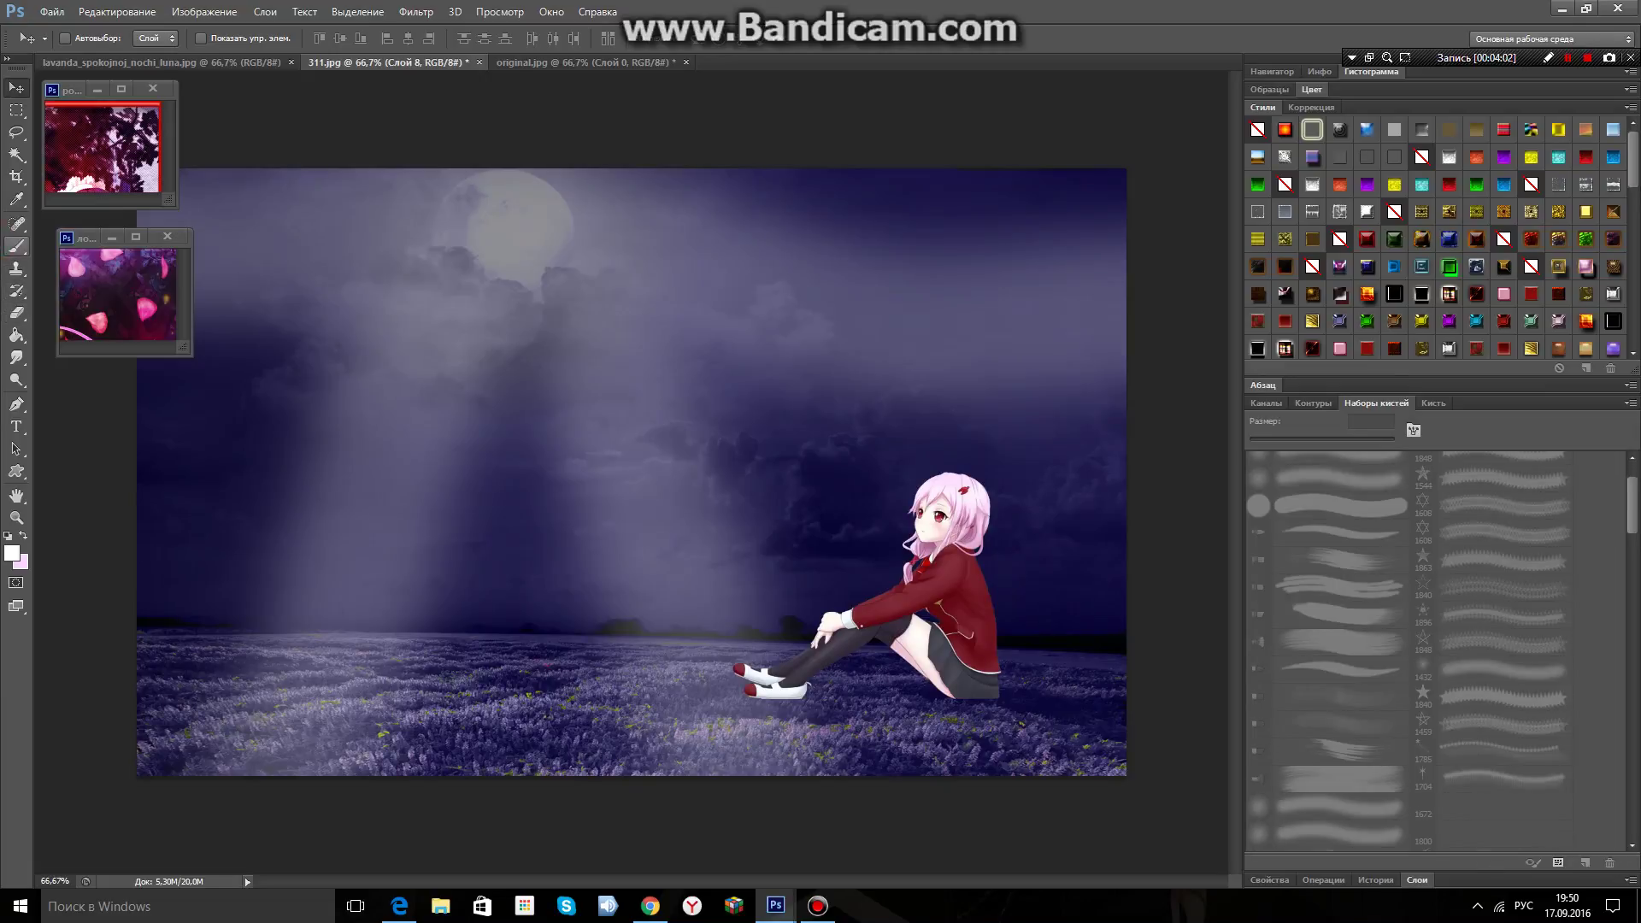
scroll(1408, 650, down, 3)
scroll(1407, 650, down, 10)
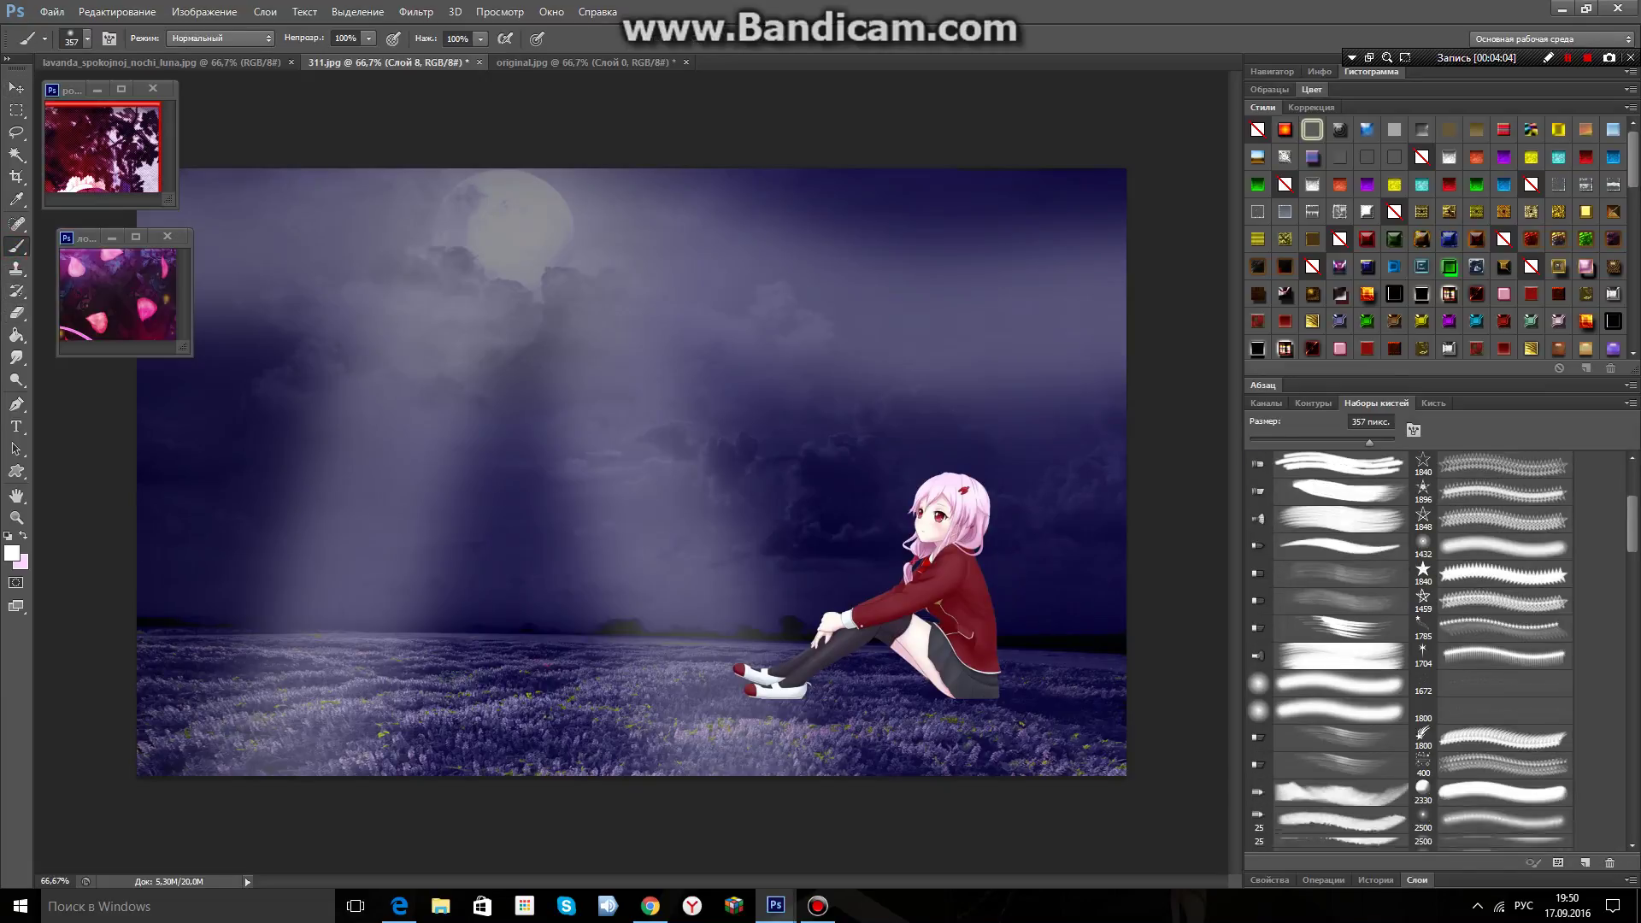
scroll(1408, 649, down, 10)
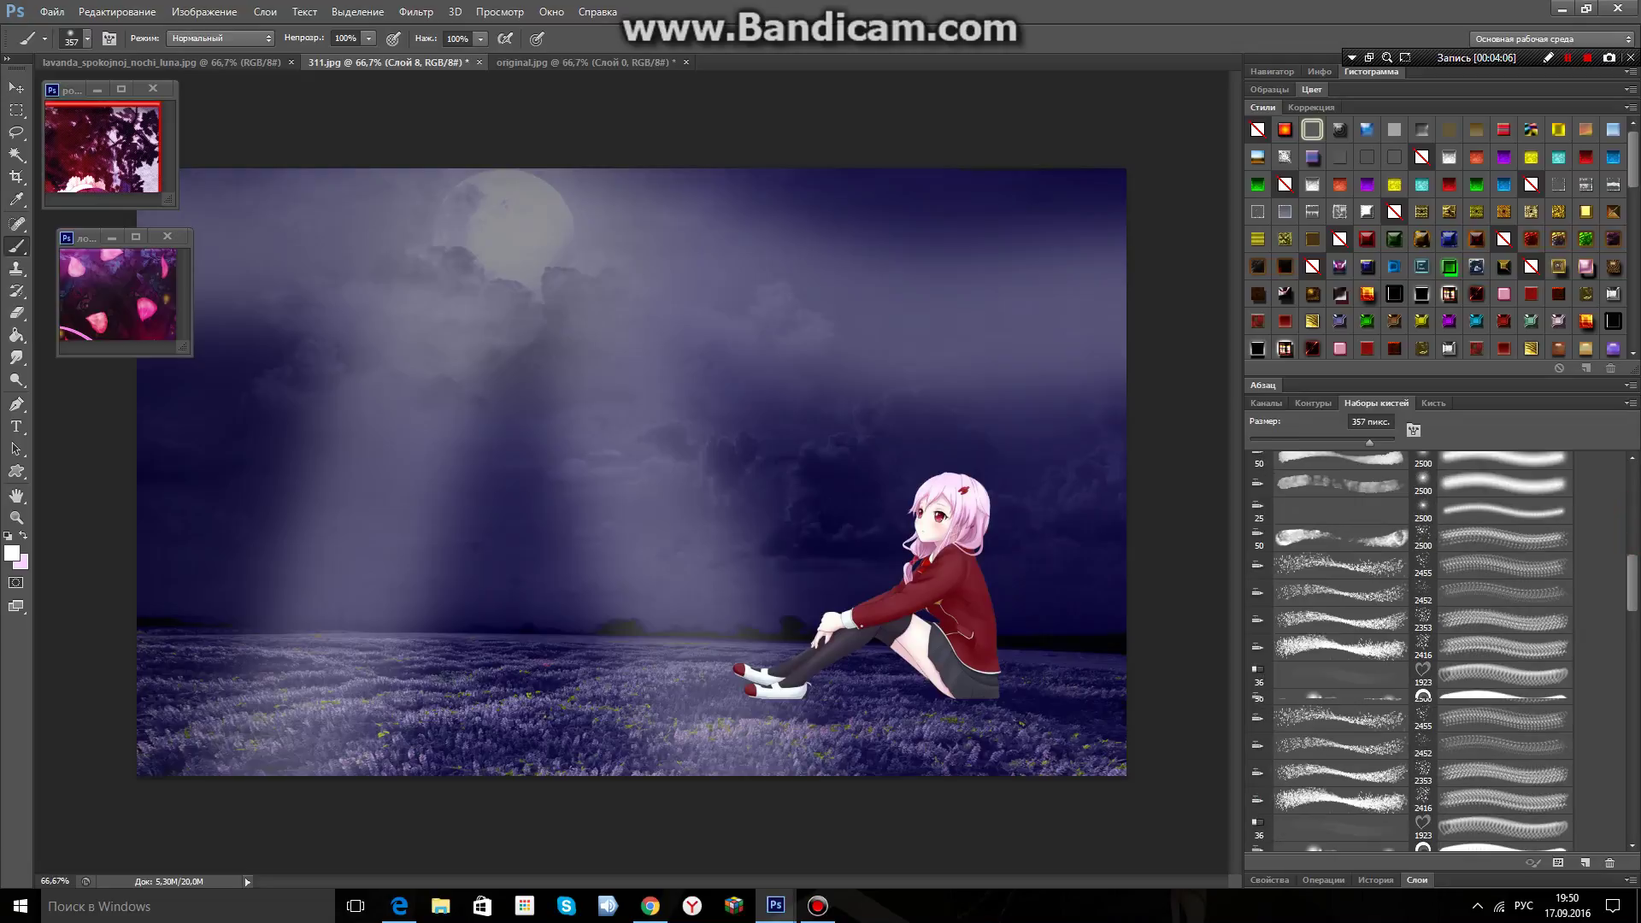
scroll(1407, 650, down, 12)
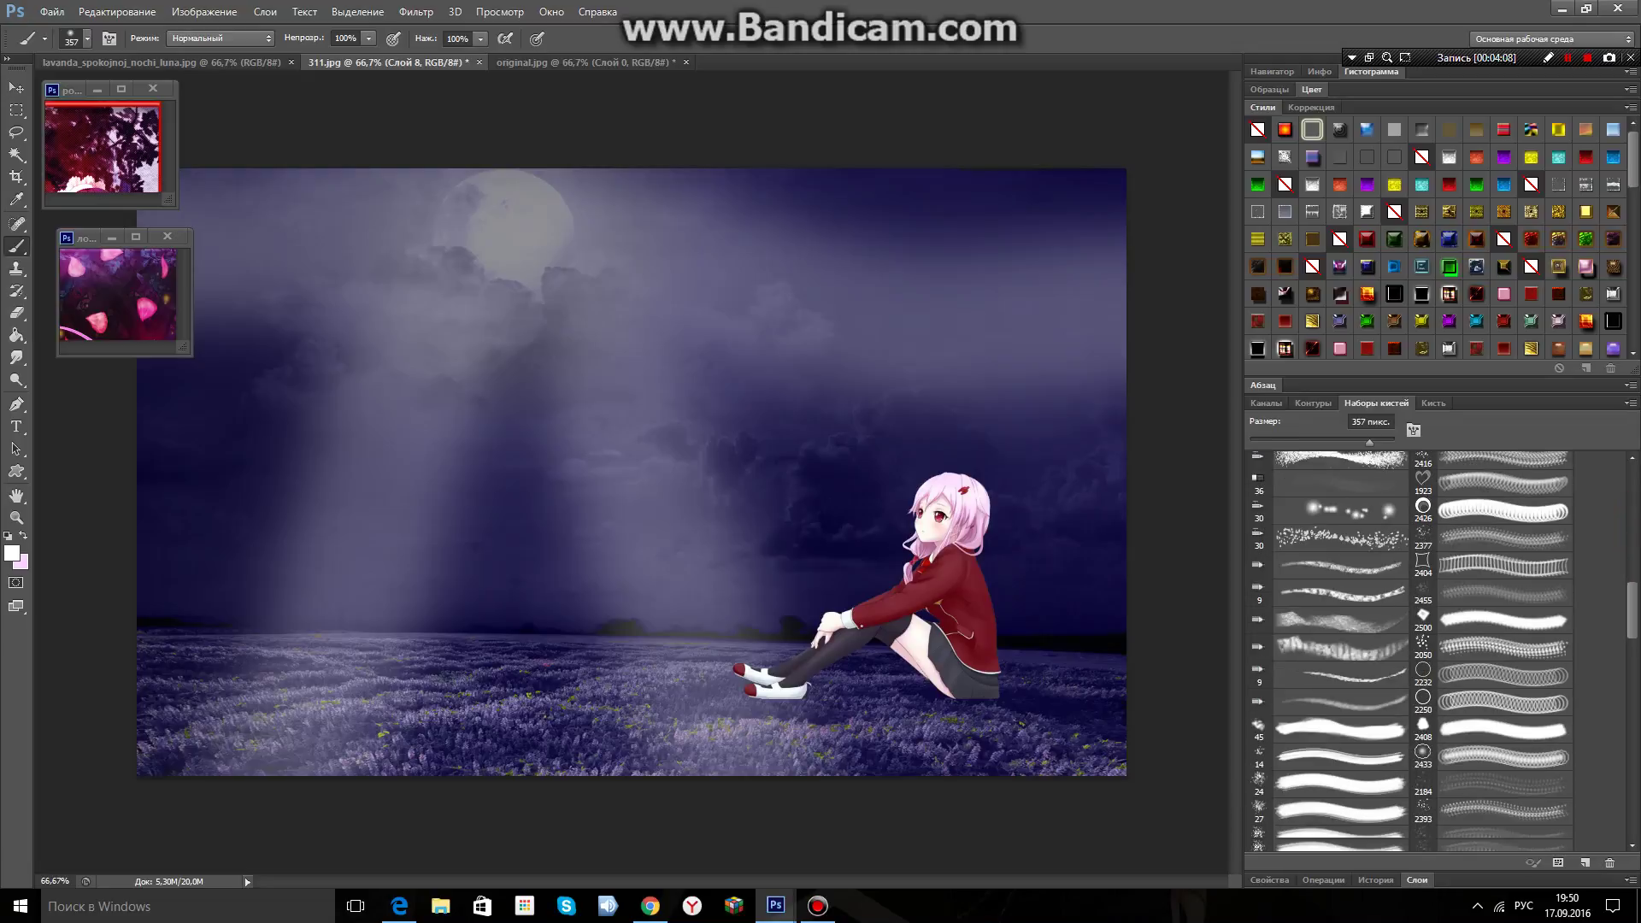
scroll(1407, 650, down, 10)
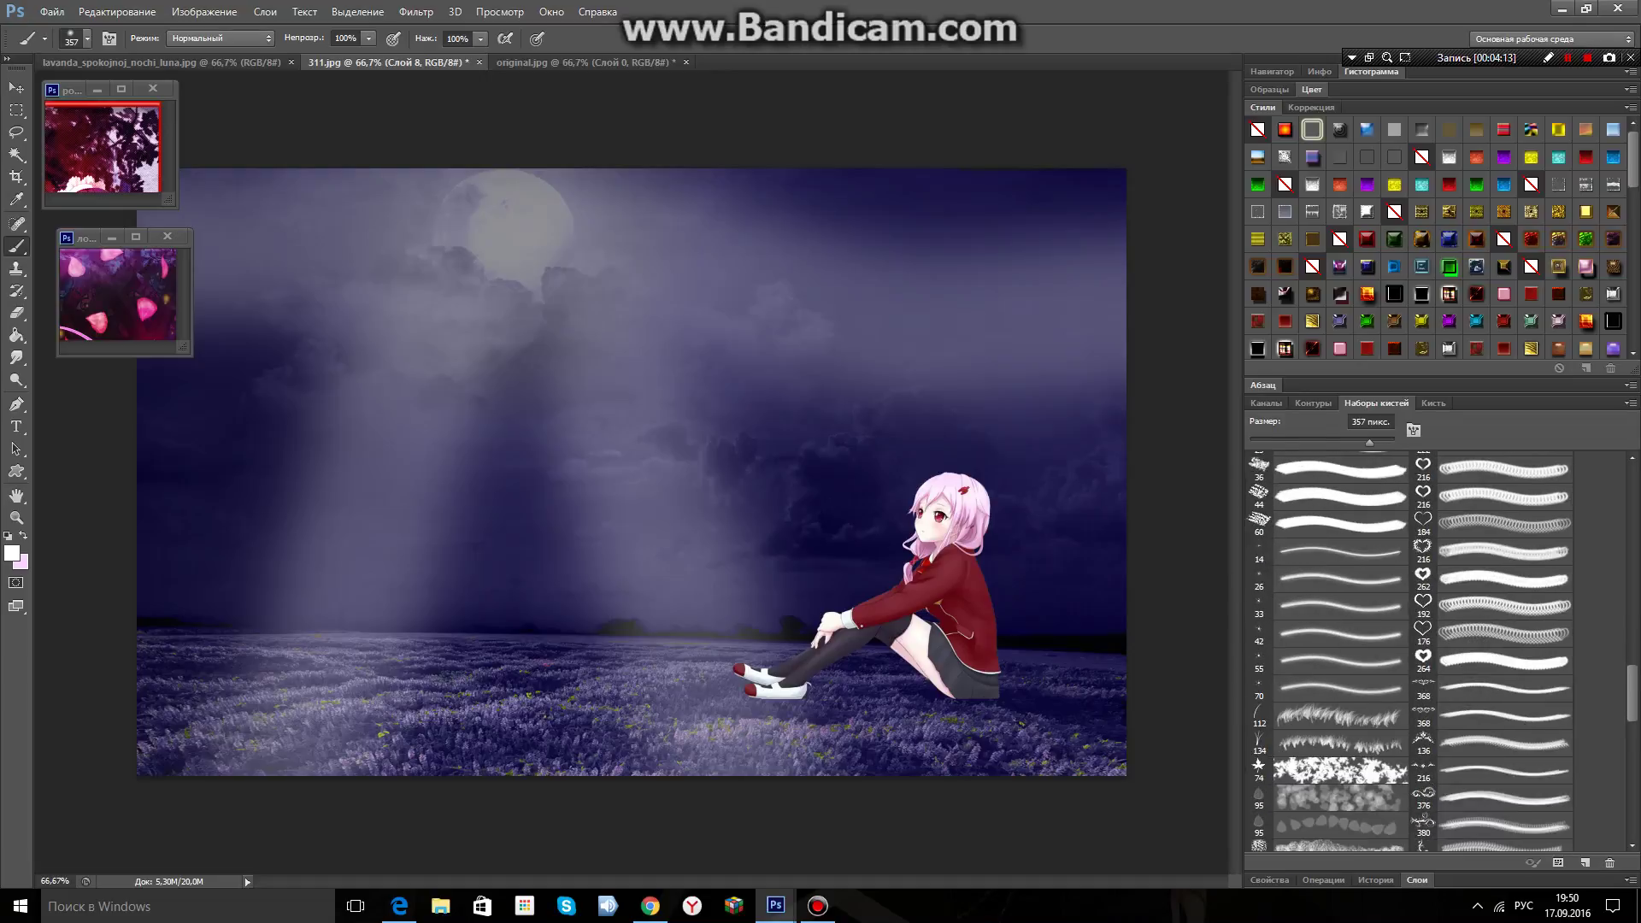
click(1338, 717)
scroll(1338, 710, up, 15)
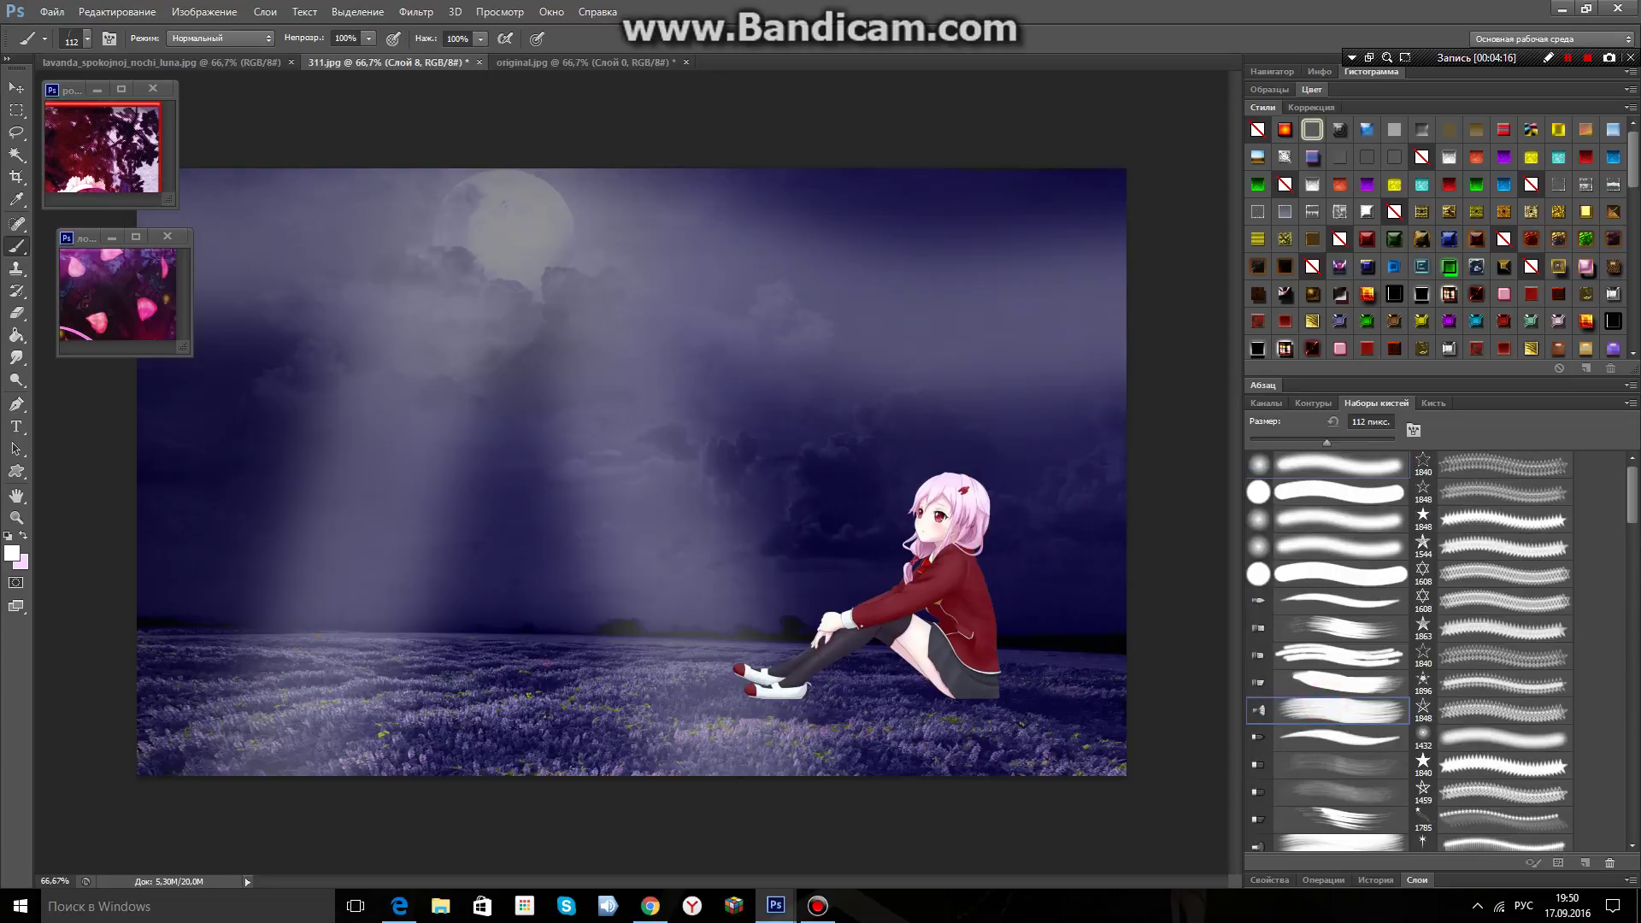
click(1338, 710)
scroll(1338, 710, down, 15)
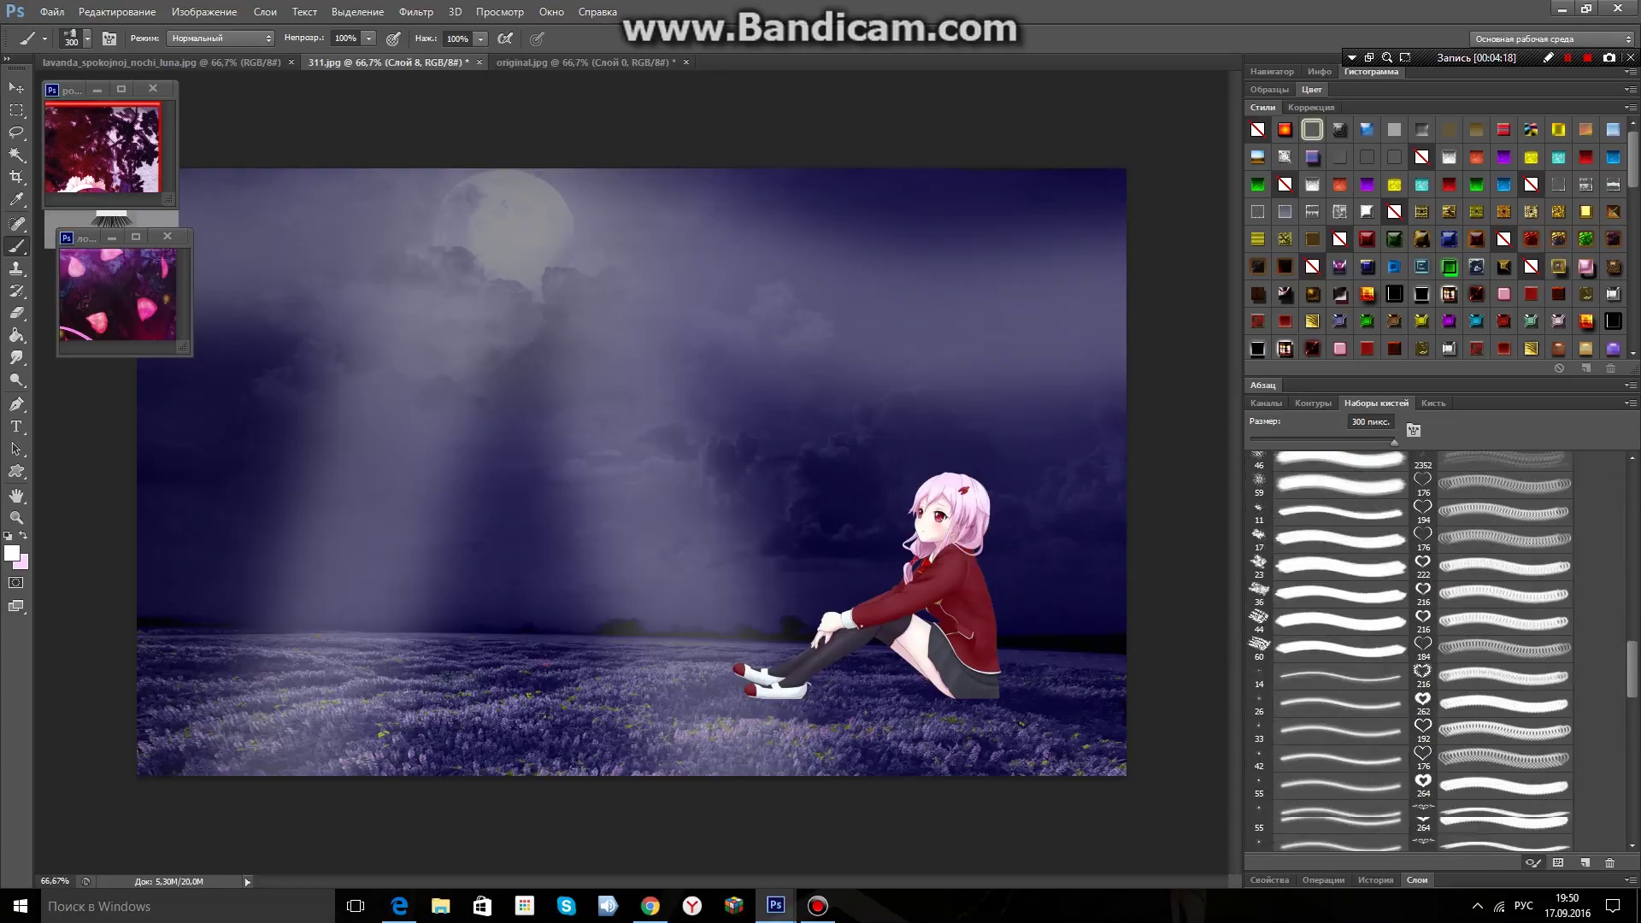
scroll(1408, 649, down, 10)
scroll(1408, 650, up, 5)
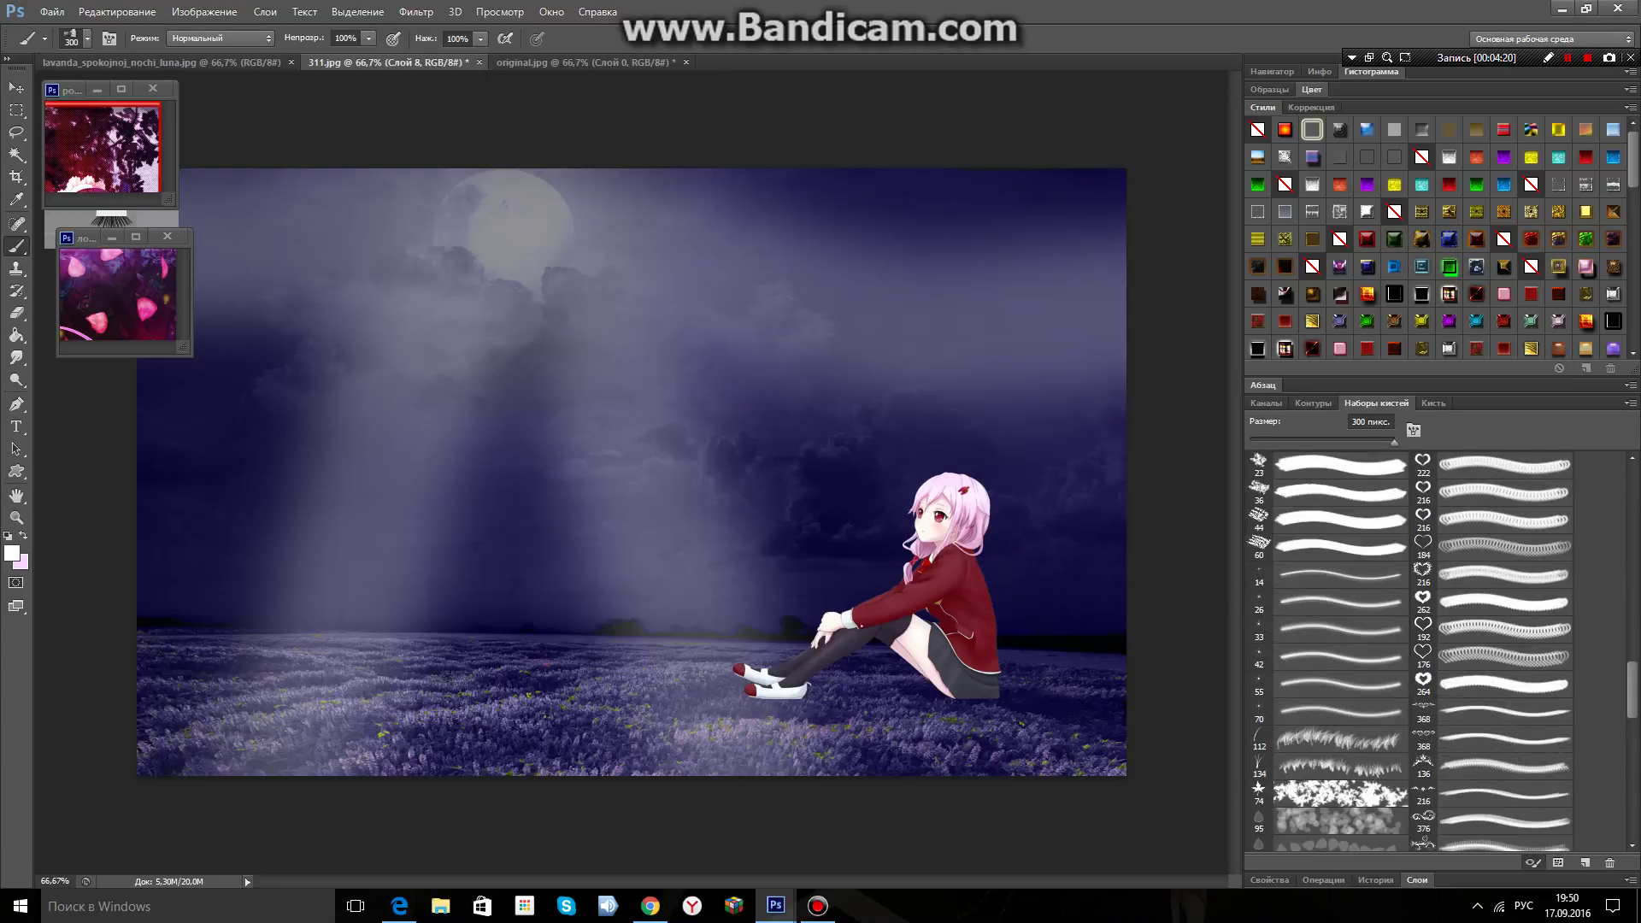
scroll(1408, 649, down, 7)
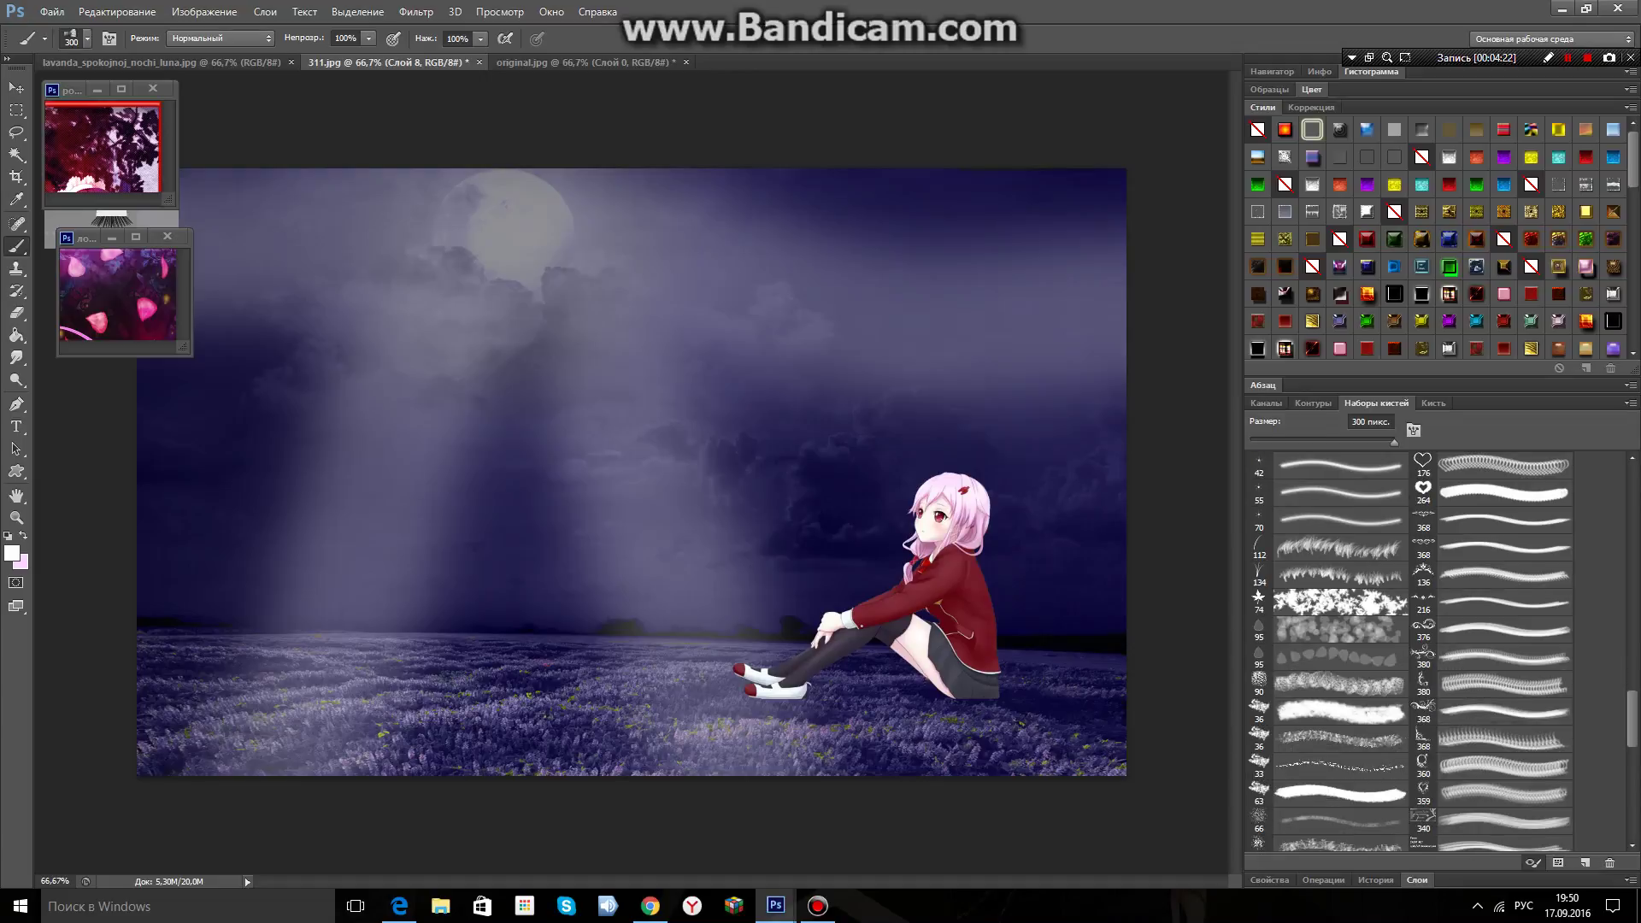
scroll(1407, 649, down, 3)
click(1339, 780)
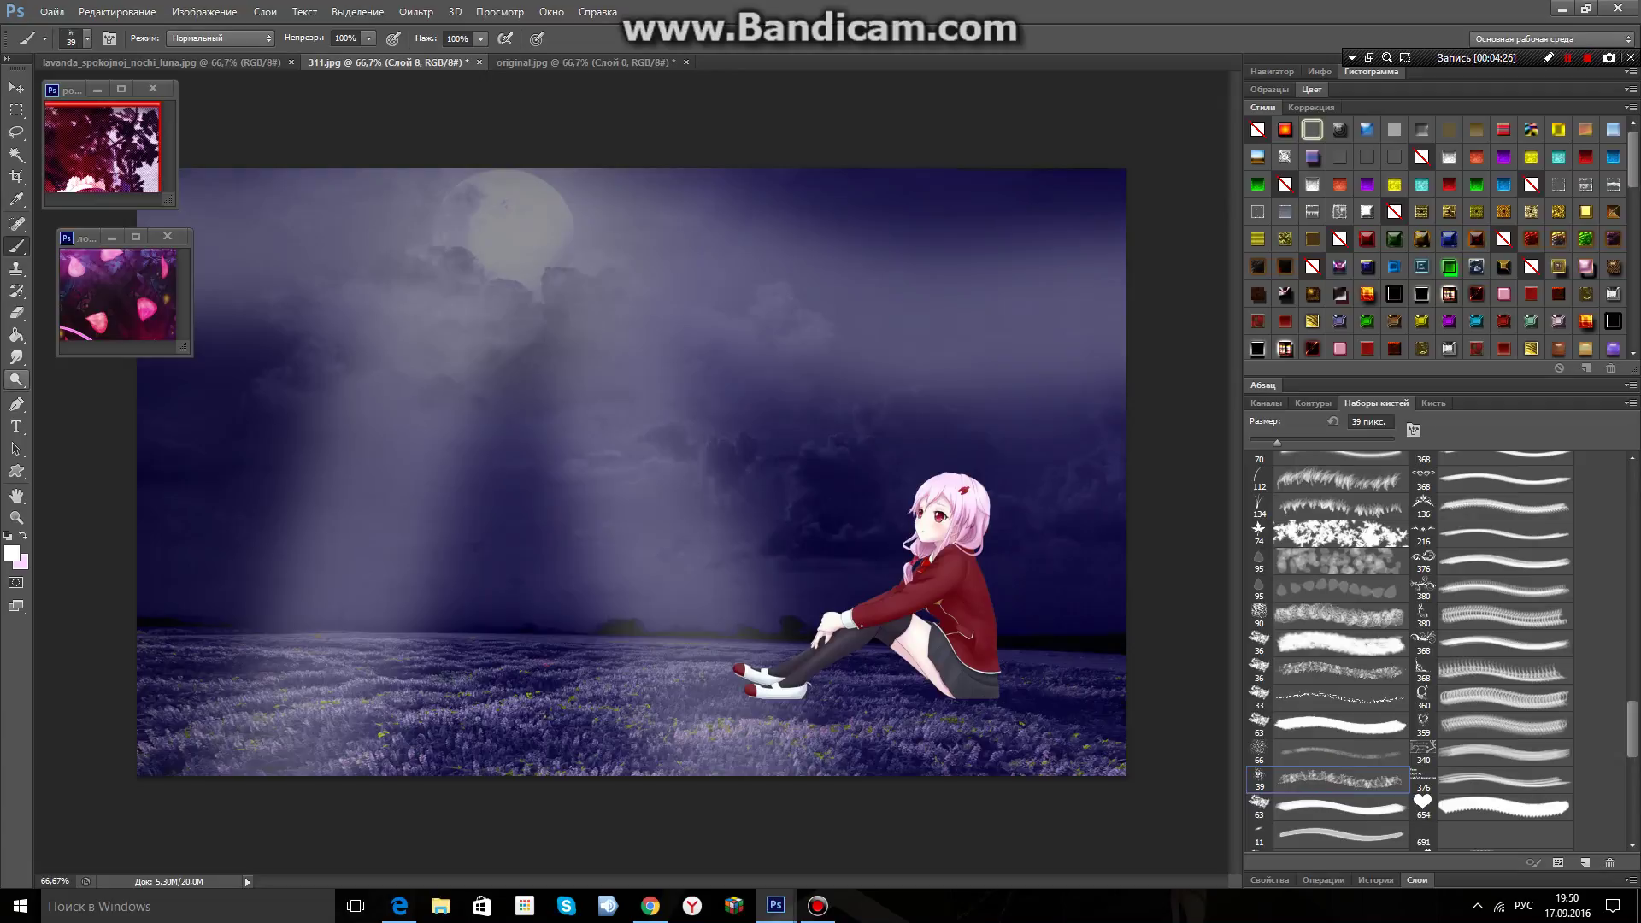
Sample the field's purple just below the girl and try dabbing it along her skirt's lower edge with the brush at 16 px.
click(15, 199)
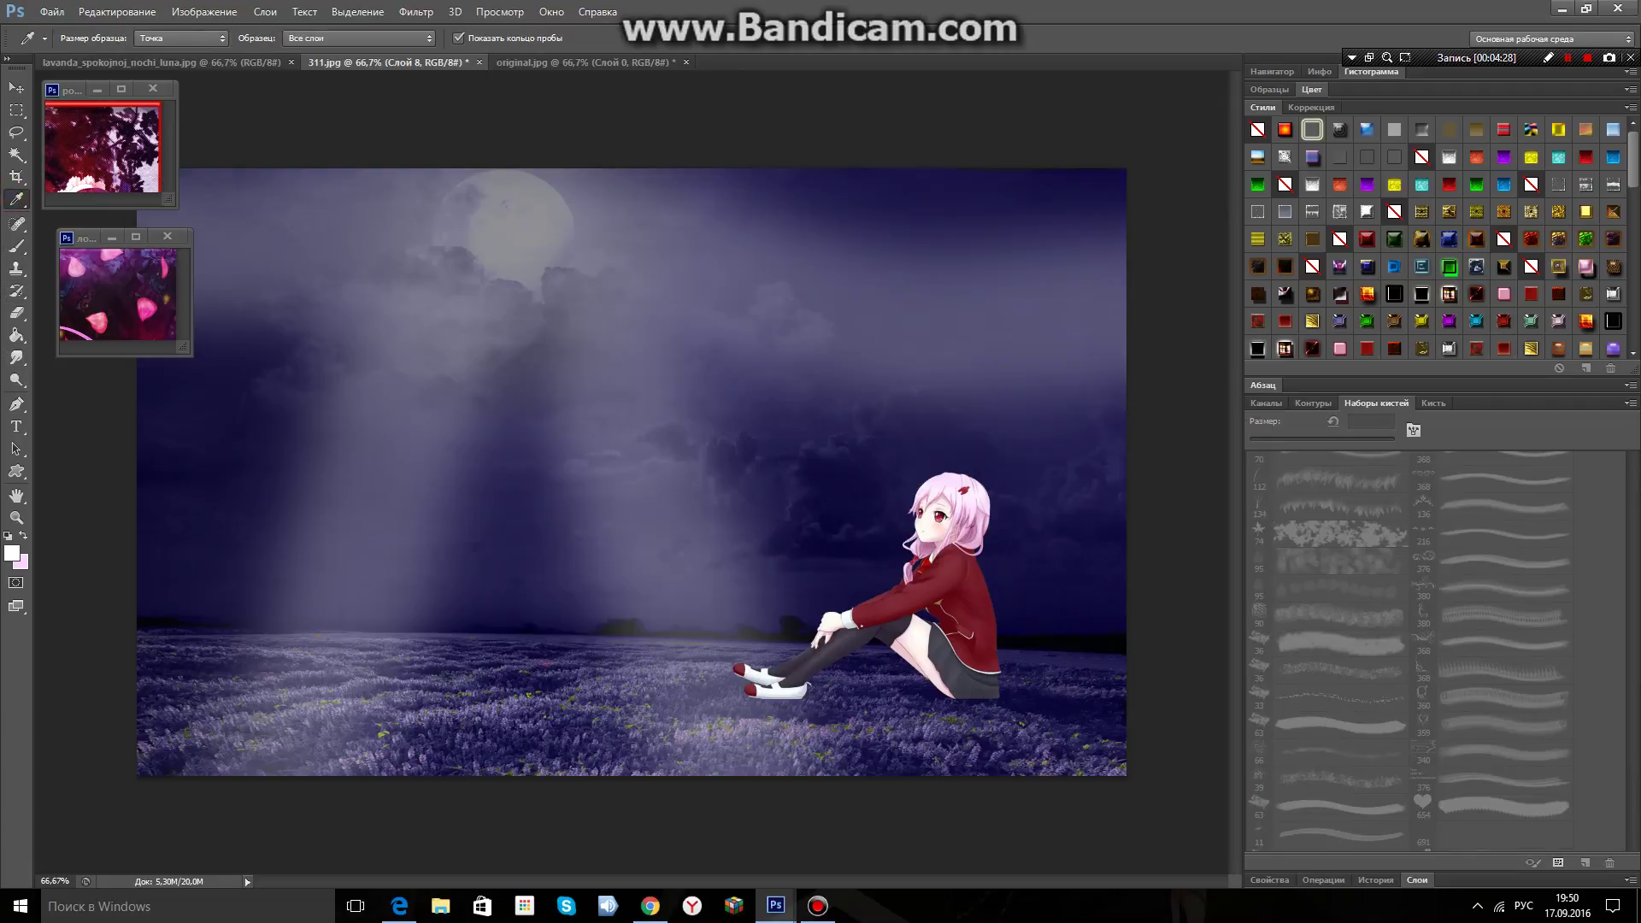
click(911, 710)
click(15, 246)
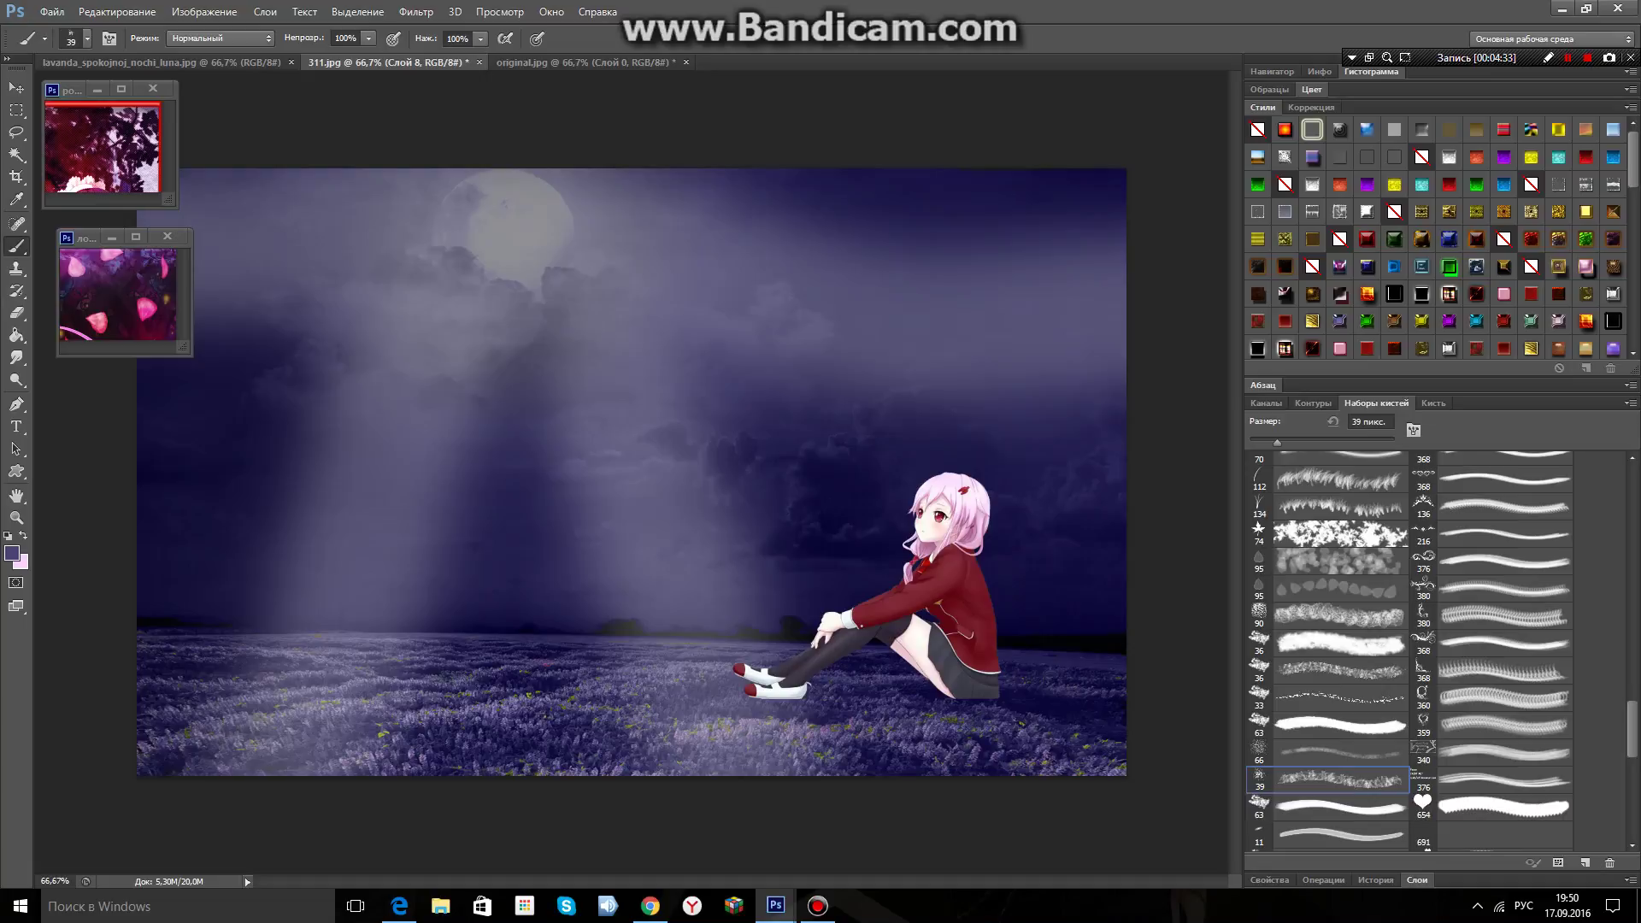
click(1256, 442)
click(940, 698)
click(996, 696)
Add a new layer above the girl and try dabbing the purple over her skirt's lower edge and shoes, enlarging the brush to 27 px.
click(1417, 880)
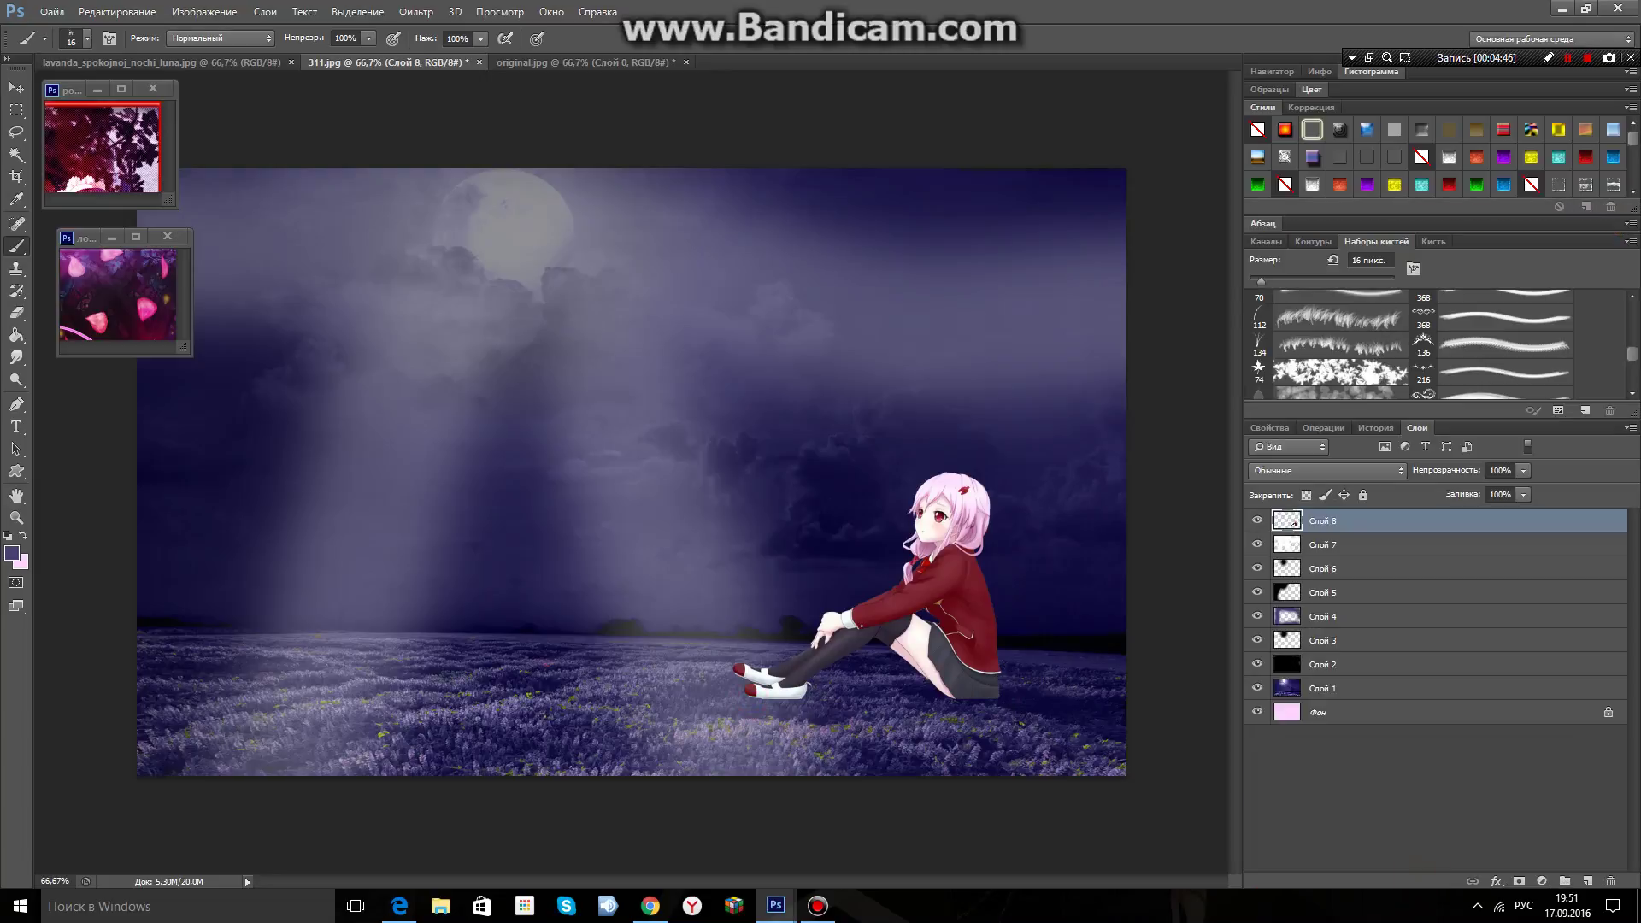
click(1588, 880)
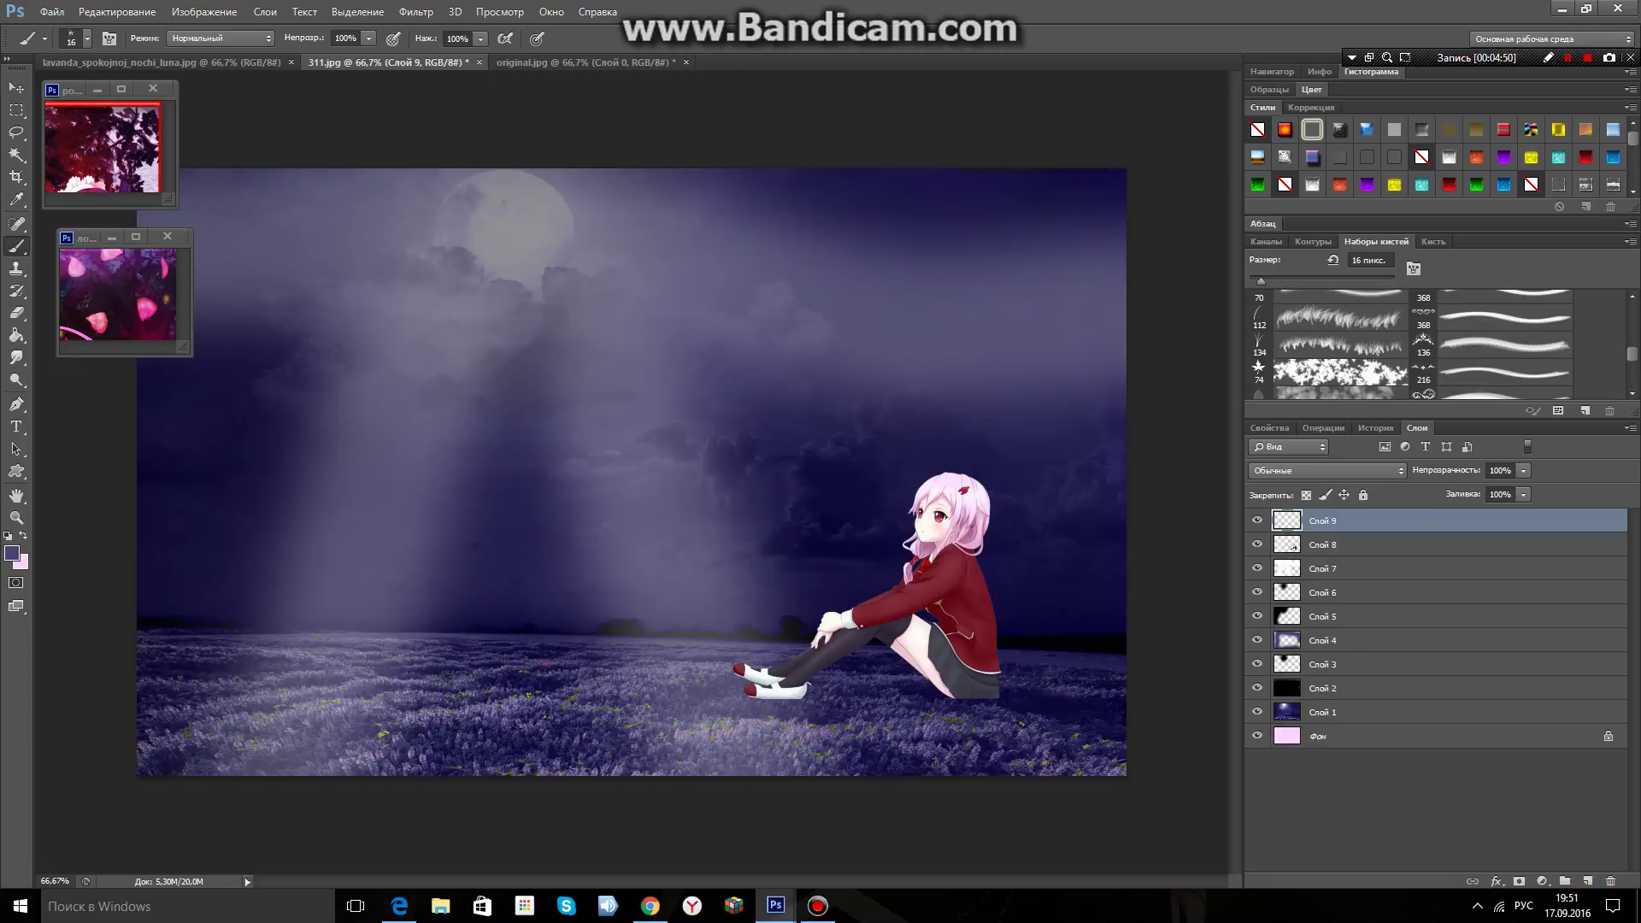
click(941, 691)
drag(1261, 280, 1266, 281)
click(979, 698)
click(946, 692)
click(796, 694)
click(775, 691)
click(760, 692)
Find the rough textured 39 px brush among the presets again and select it at its original size.
scroll(1423, 342, down, 5)
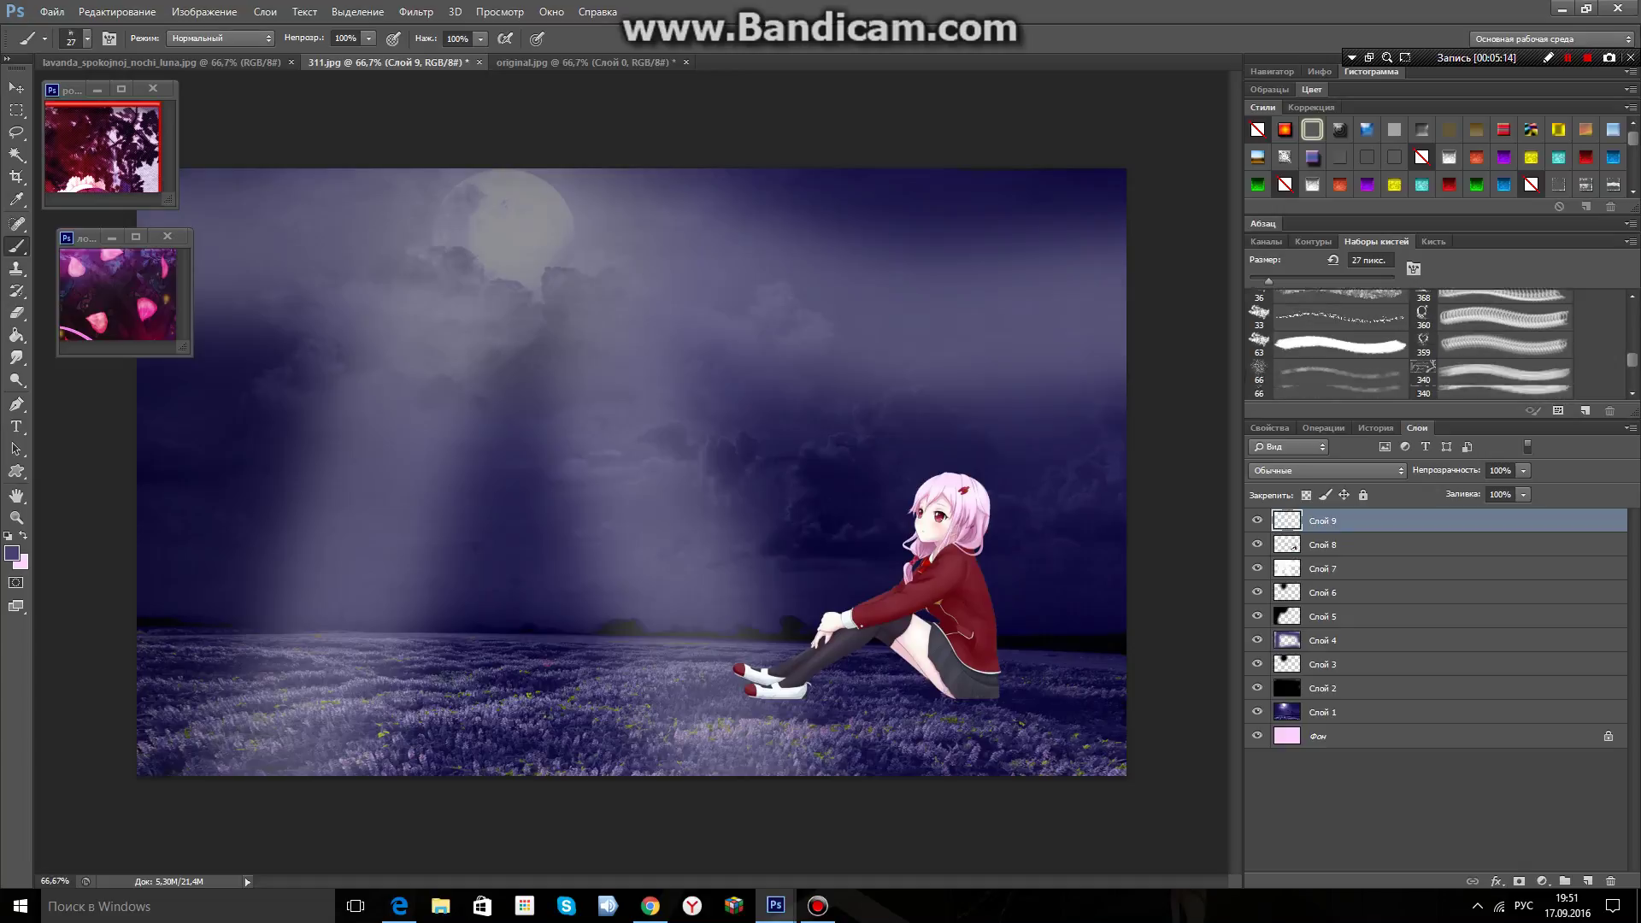
scroll(1423, 344, down, 8)
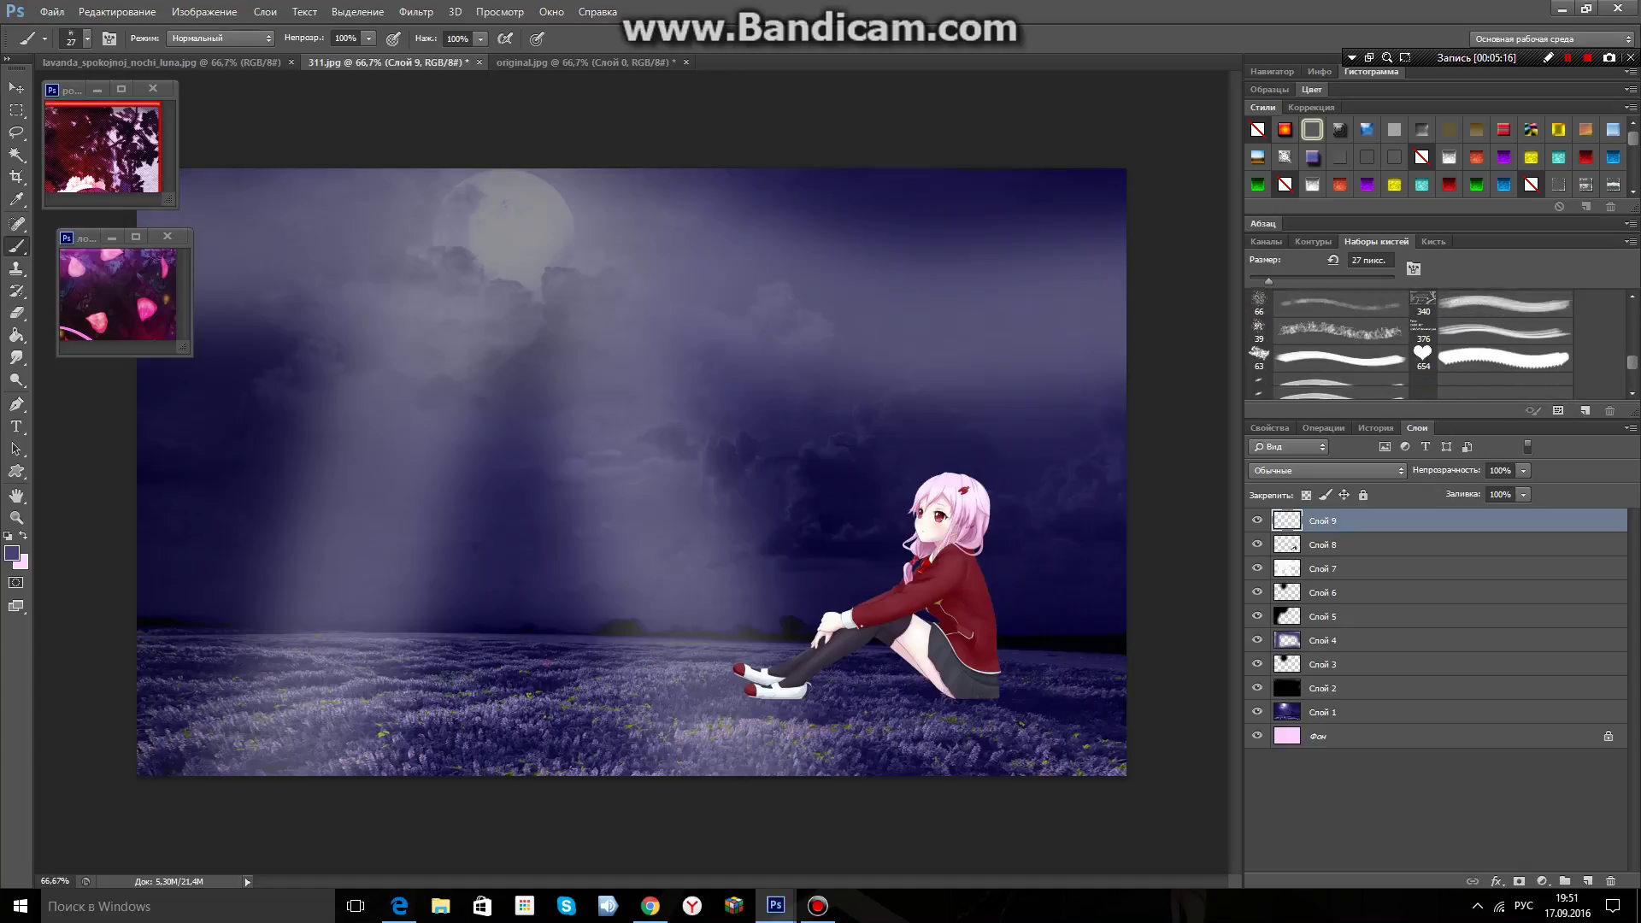
scroll(1423, 345, down, 8)
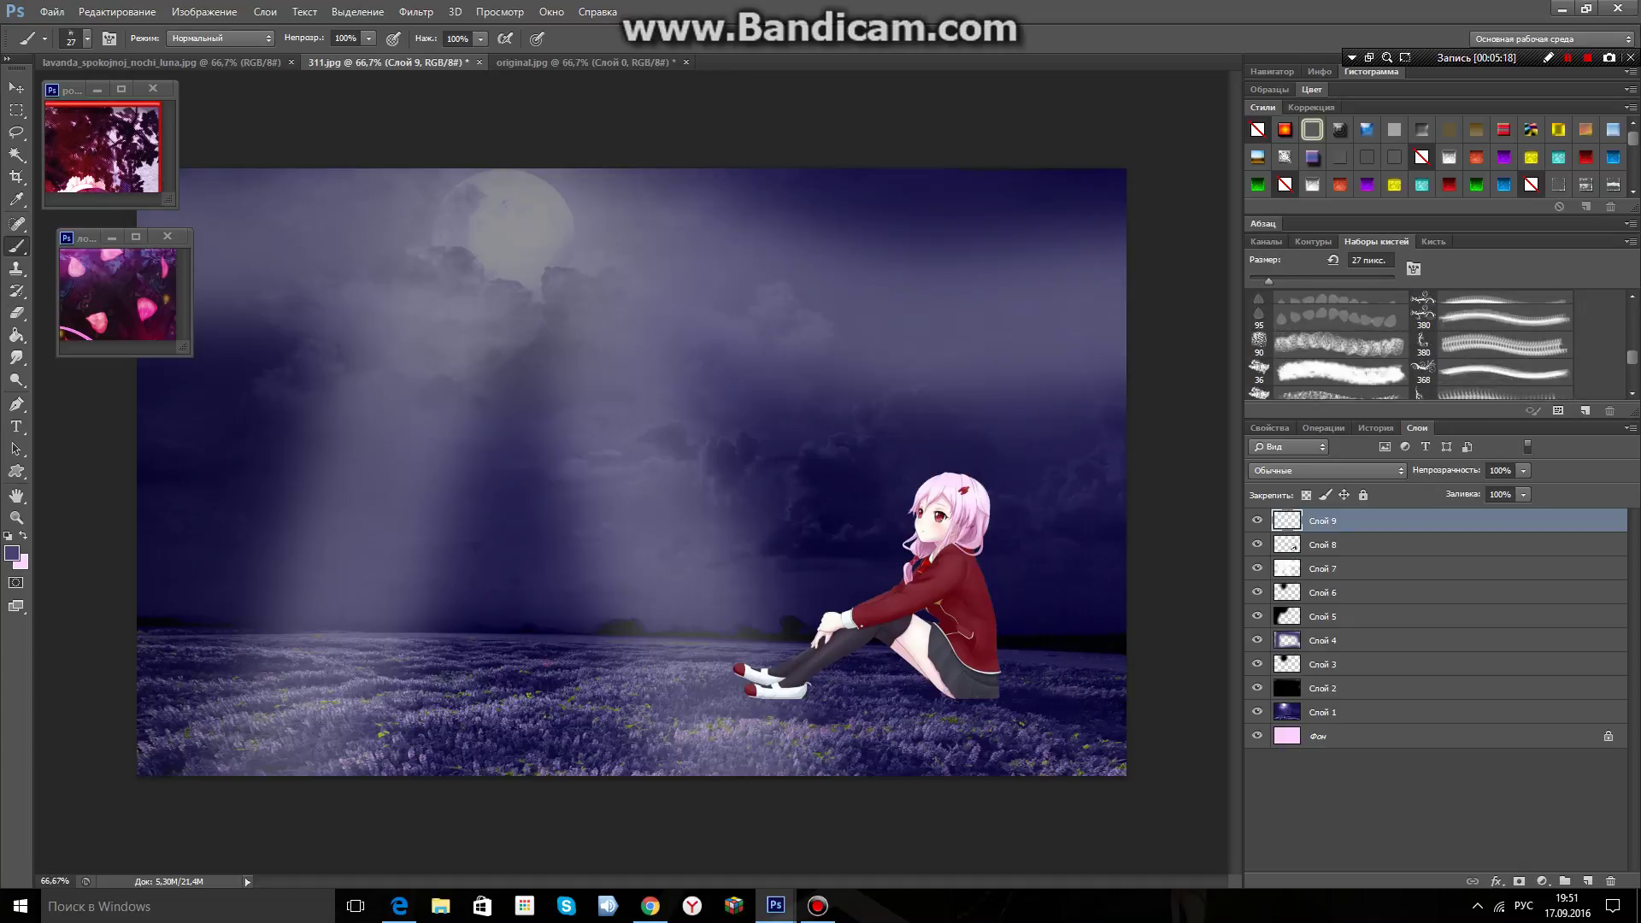
scroll(1423, 345, down, 8)
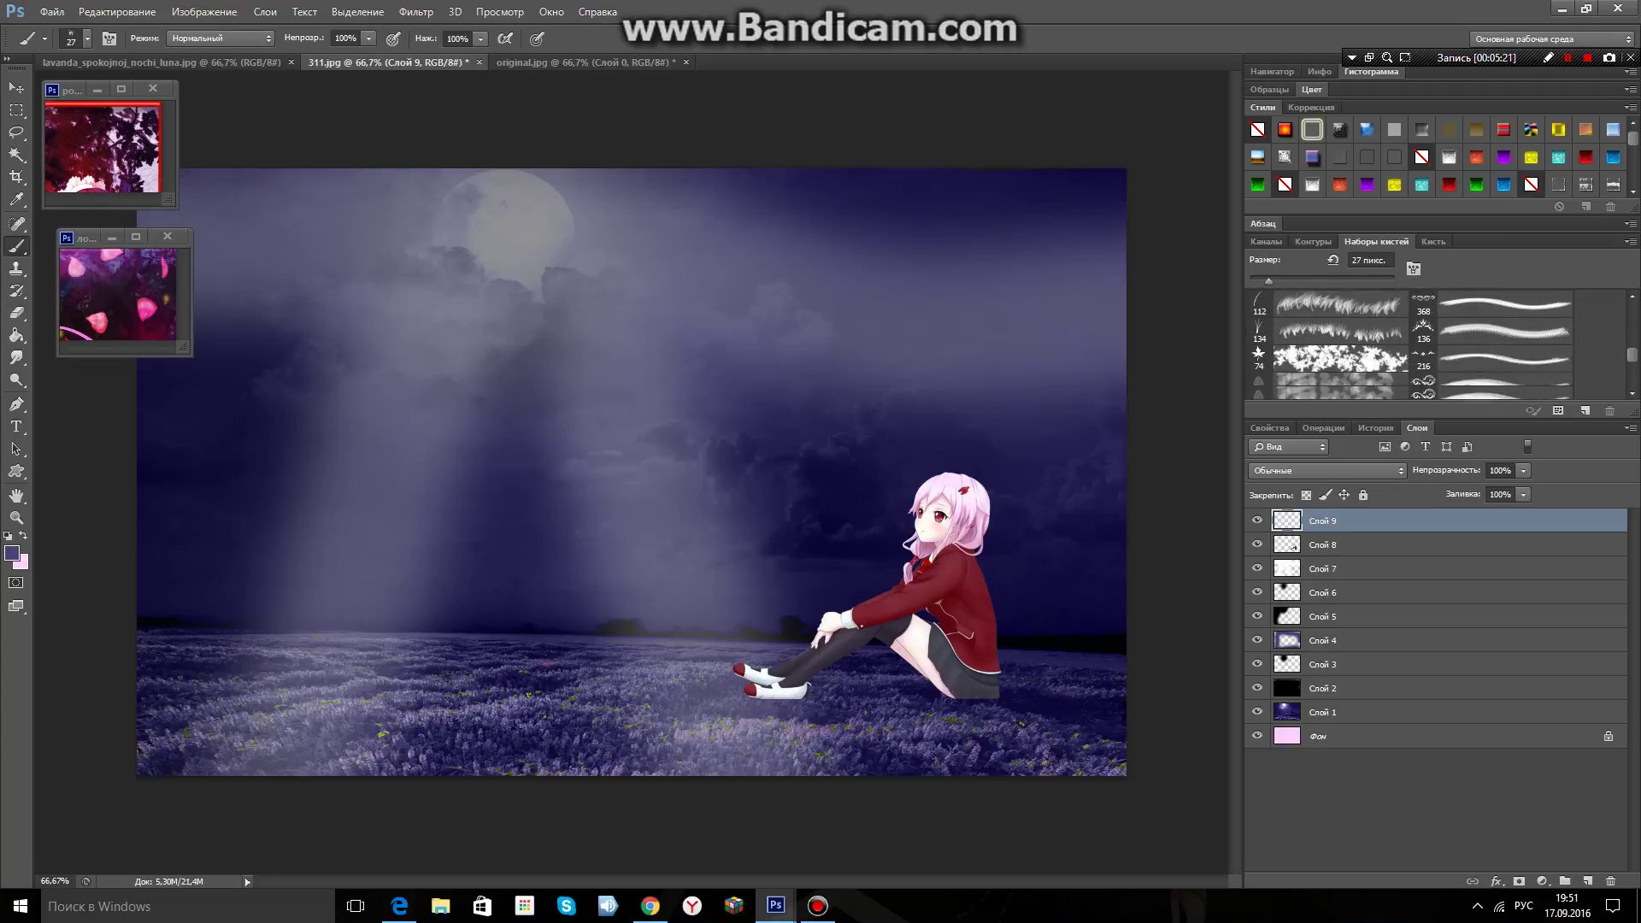
scroll(1423, 344, down, 8)
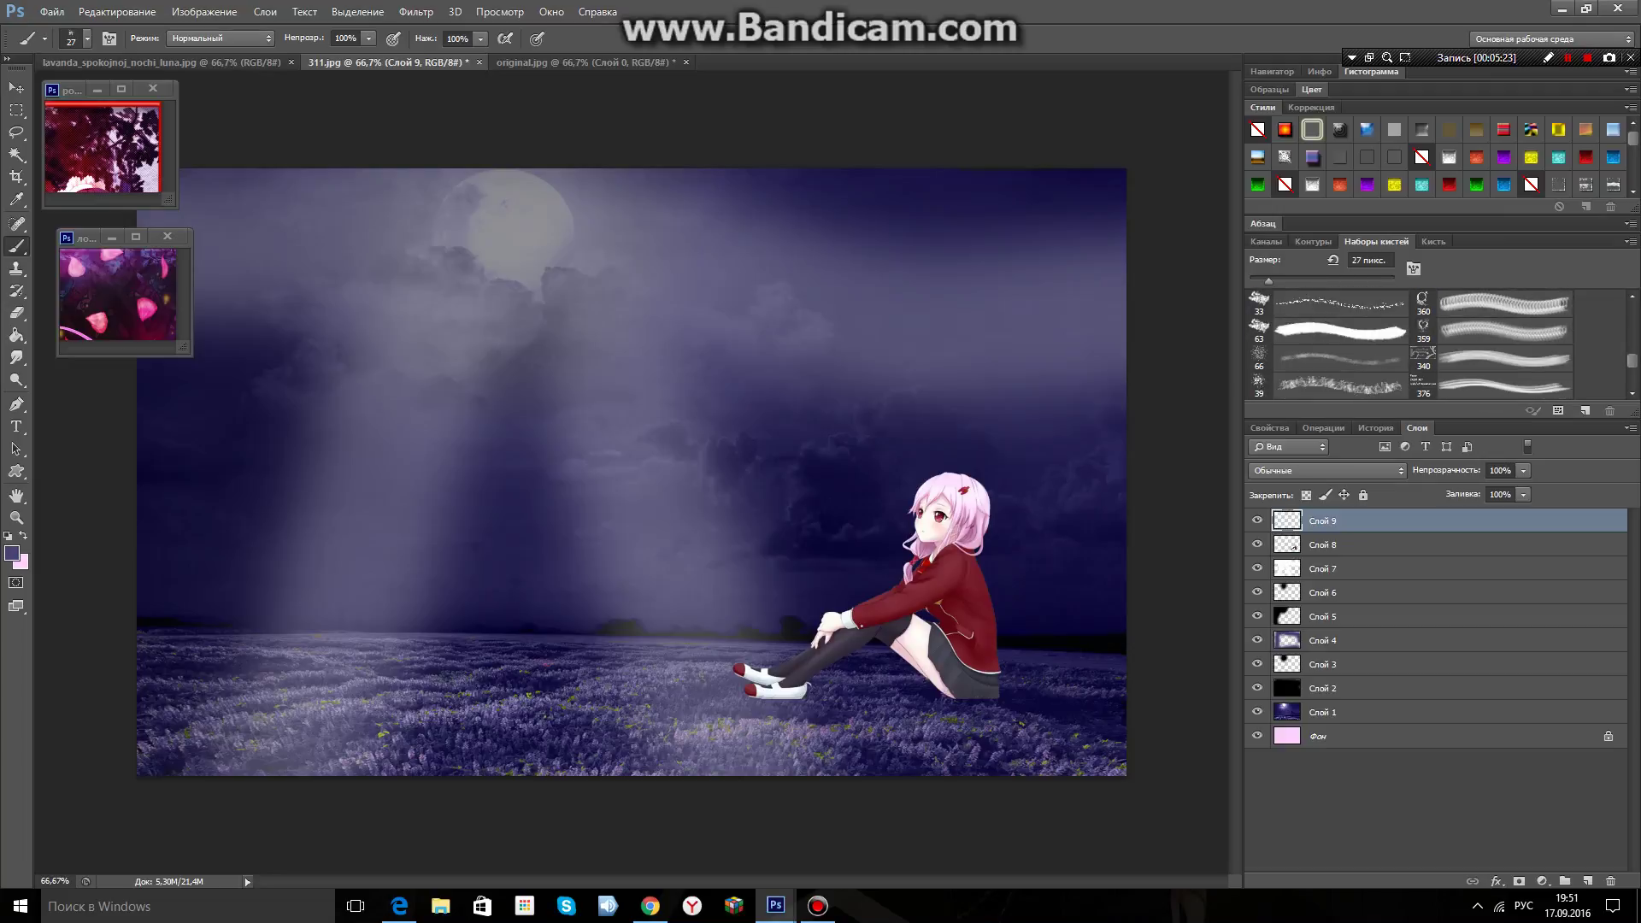
click(1355, 306)
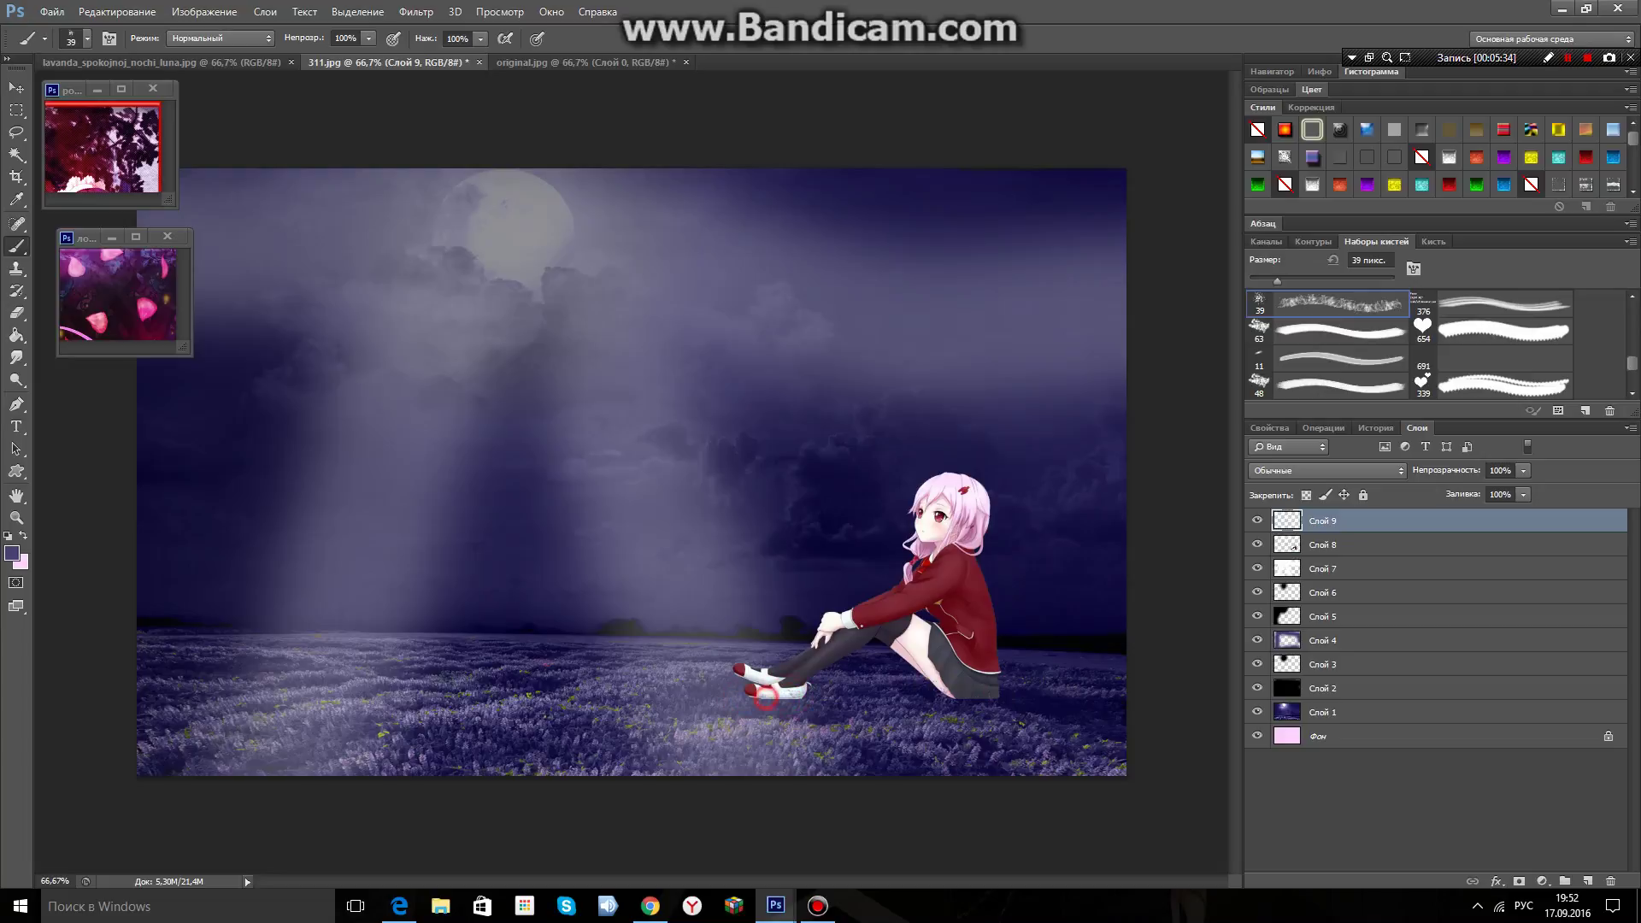
Paint textured purple dabs over the soles of the girl's shoes and the skirt's lower edge to blend her into the field.
click(765, 697)
click(949, 705)
click(943, 688)
click(965, 703)
click(987, 698)
drag(986, 698, 1013, 699)
mouse_move(797, 698)
mouse_down()
mouse_move(743, 697)
mouse_move(808, 705)
mouse_up()
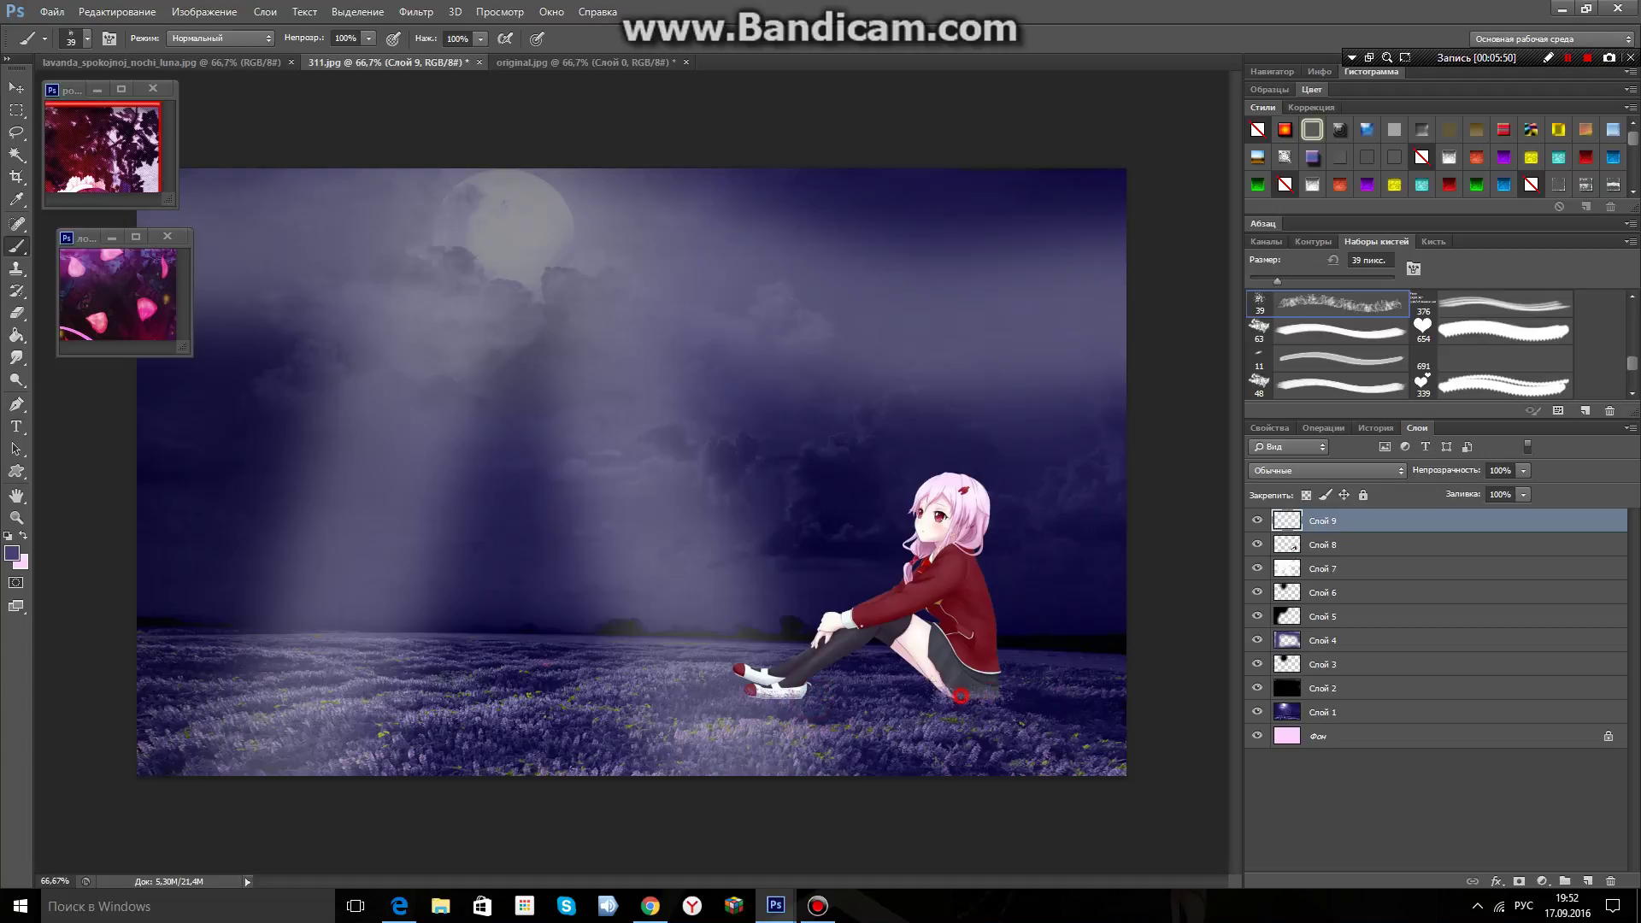
drag(960, 696, 945, 695)
Switch to the Blur tool with the layer of purple dabs active.
click(16, 357)
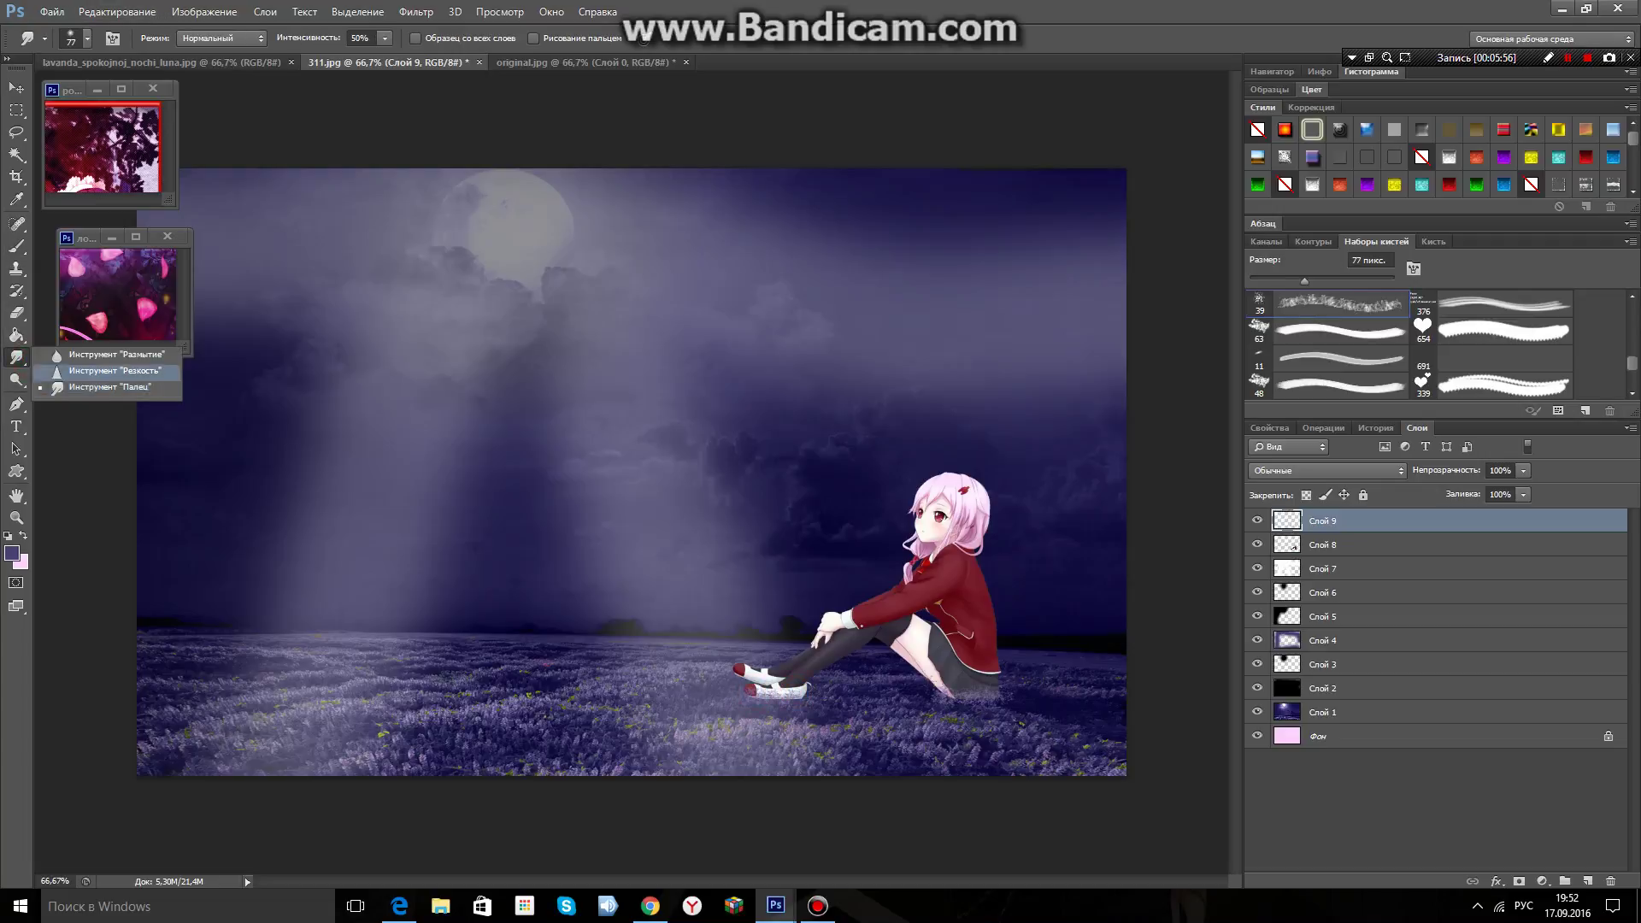
click(115, 354)
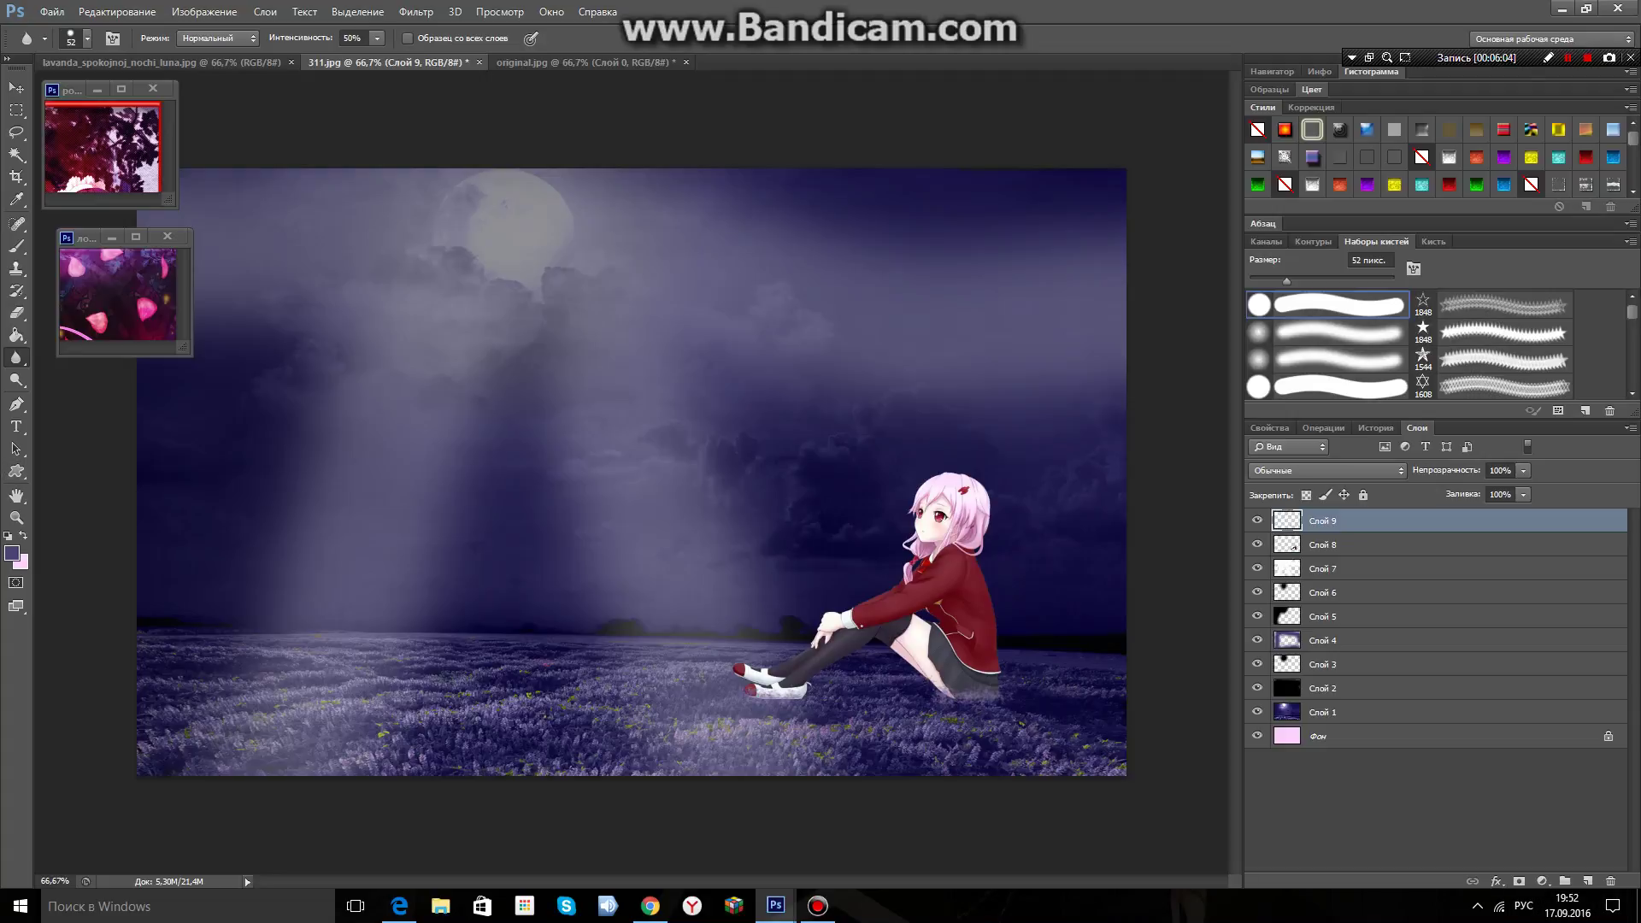
On a new top layer, paint broad black strokes over the scene with a soft 416 px brush and set the layer's opacity to 23%.
click(1587, 881)
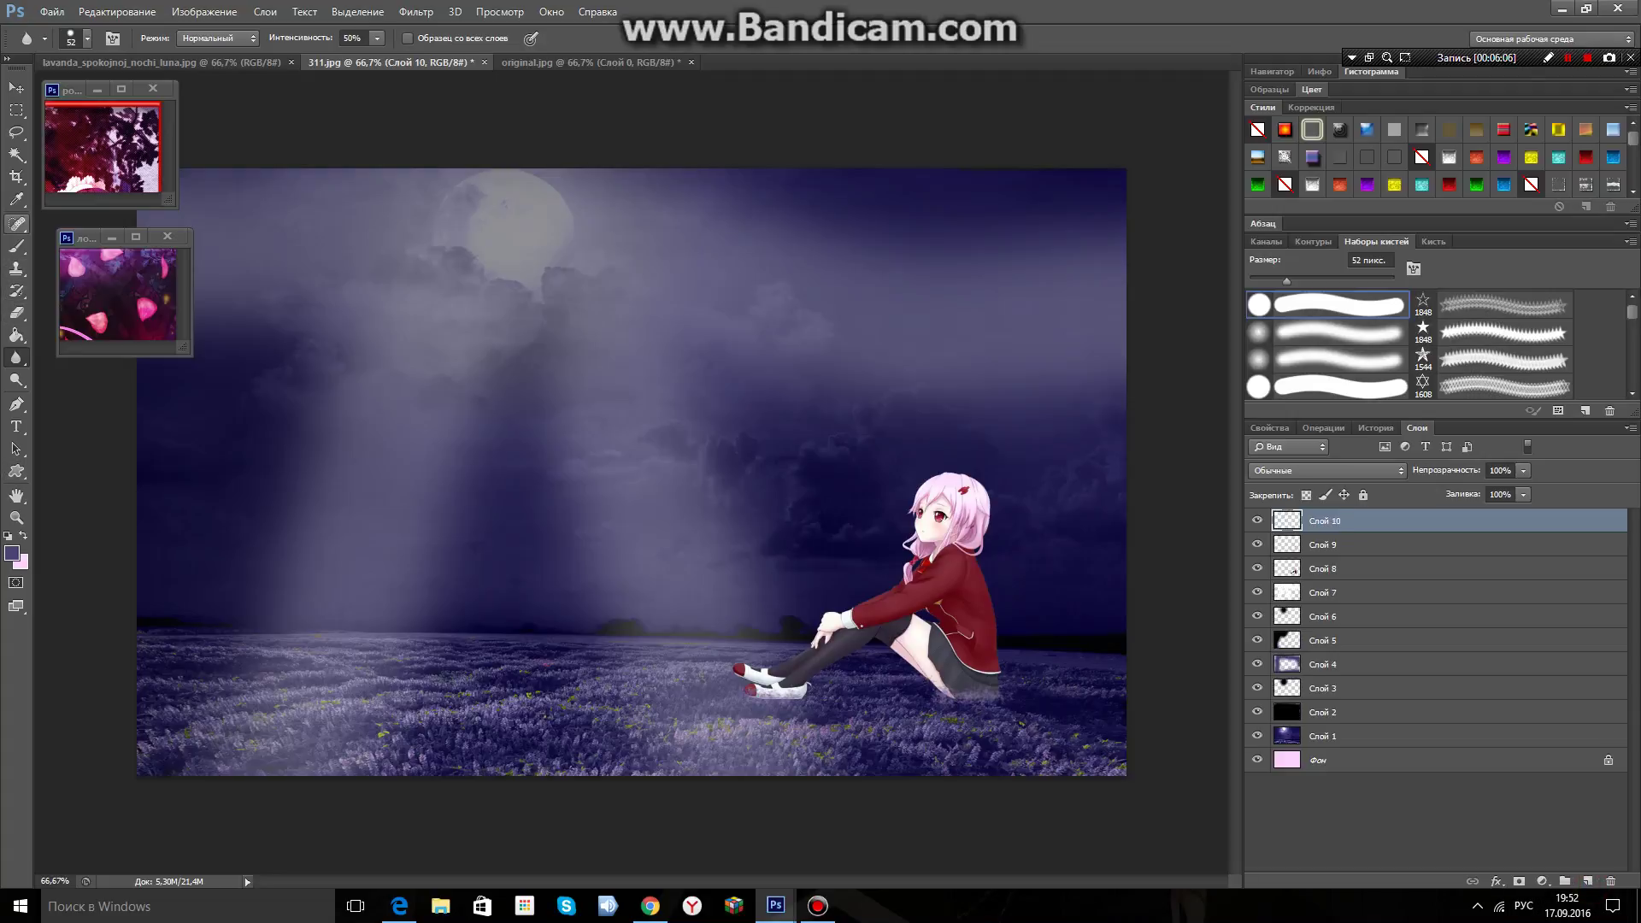
key(b)
scroll(1410, 342, up, 5)
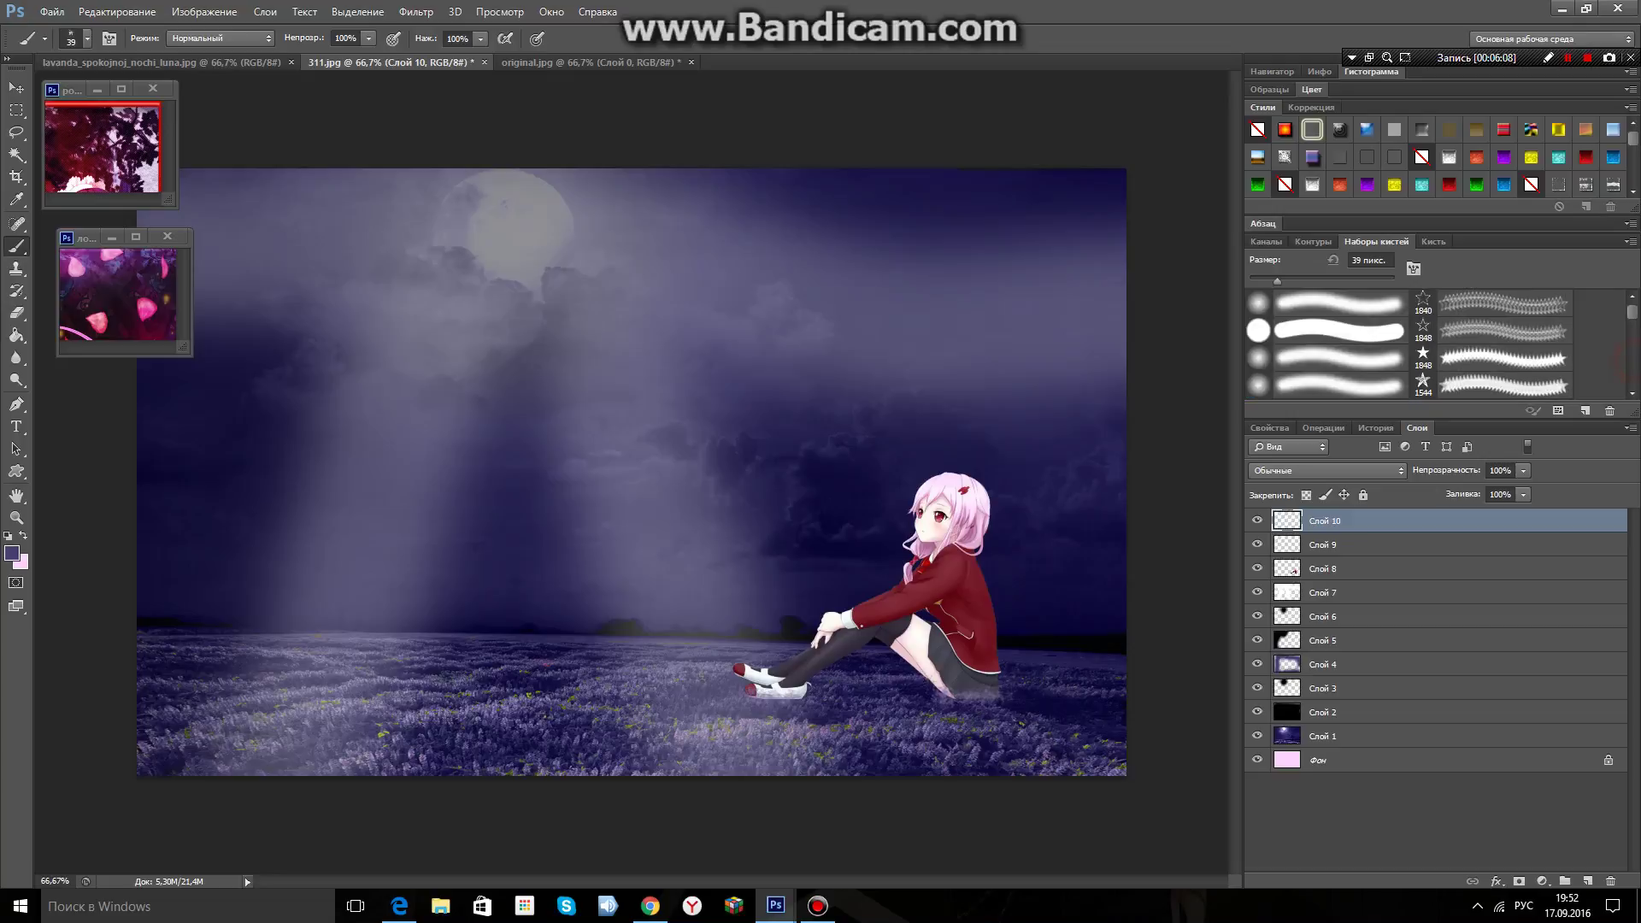
click(1320, 301)
click(12, 553)
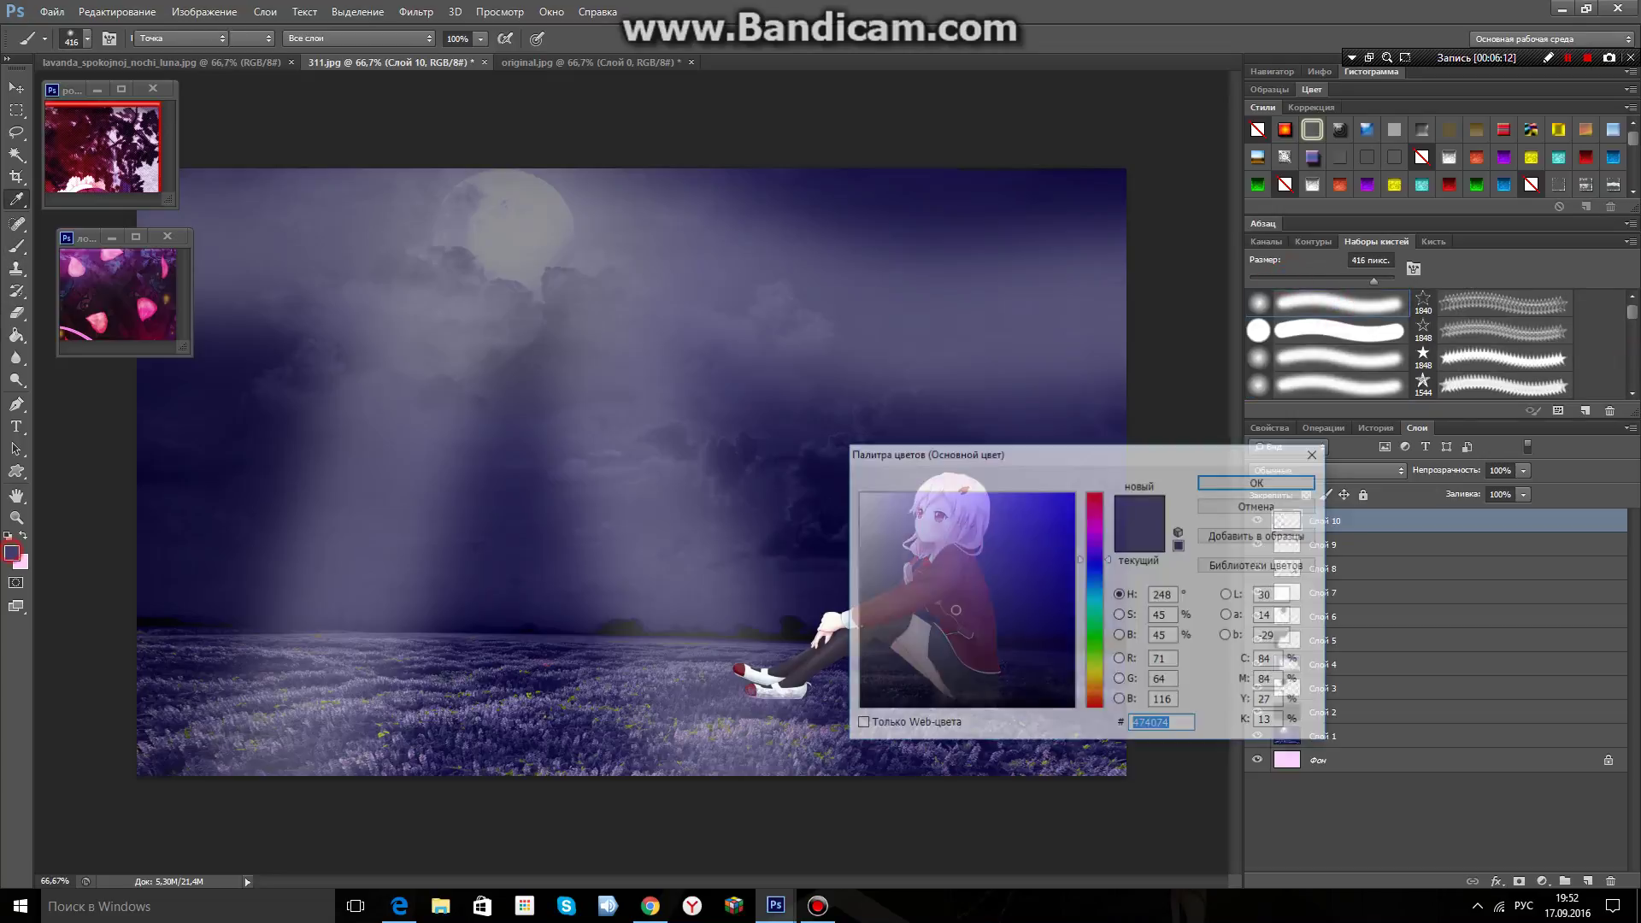
click(858, 709)
click(1259, 479)
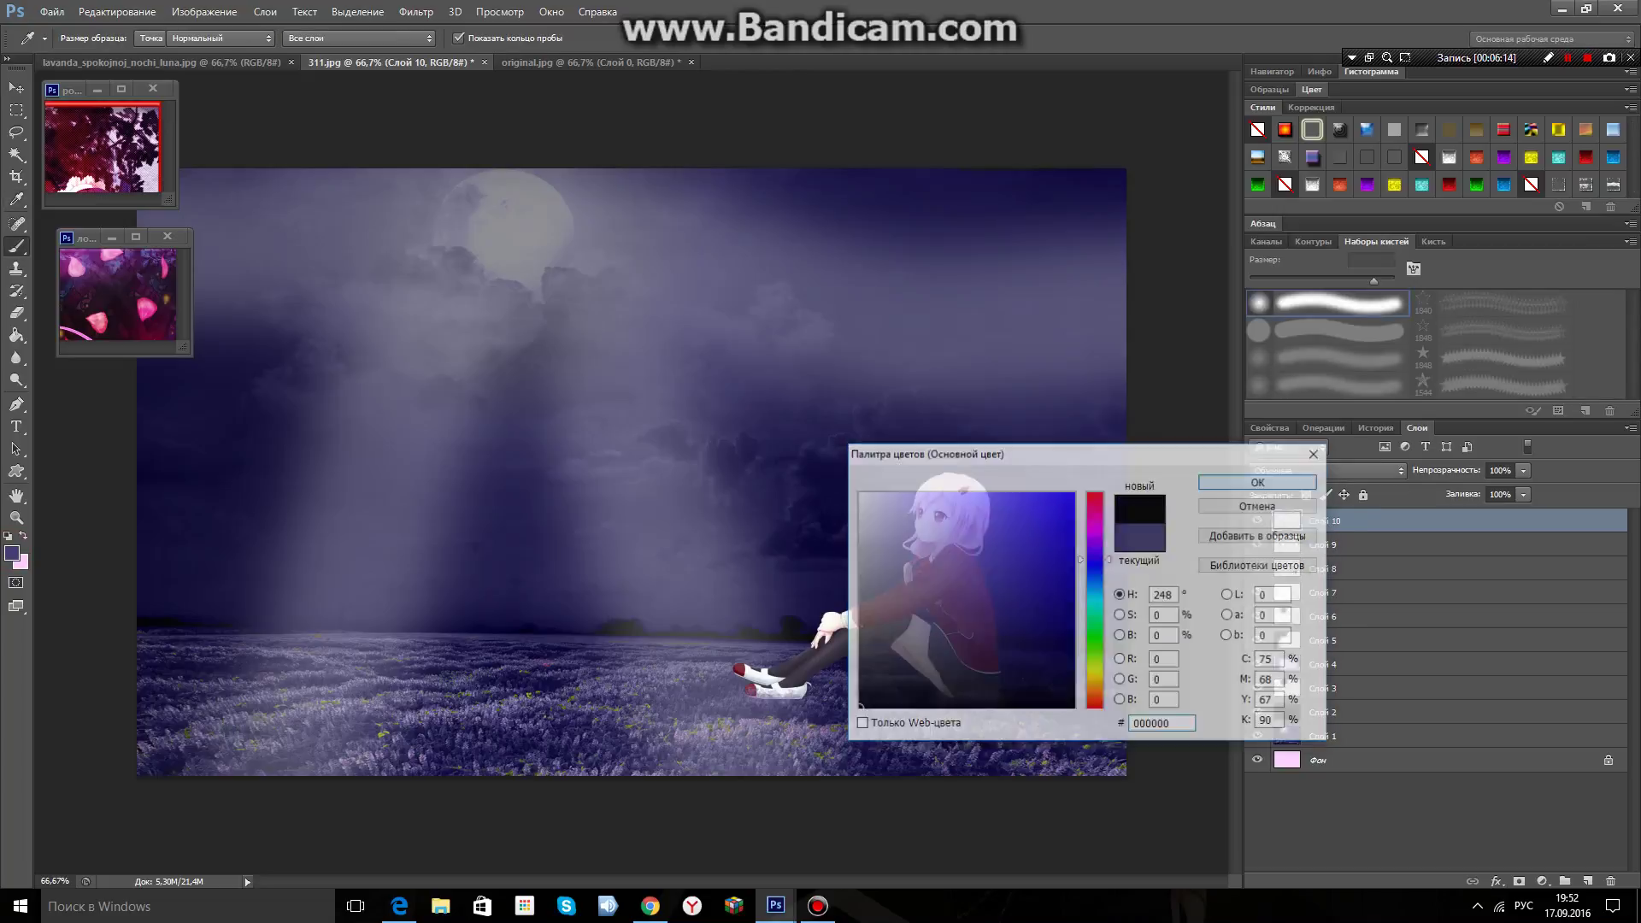
mouse_move(1100, 233)
mouse_down()
mouse_move(171, 316)
mouse_move(359, 632)
mouse_move(667, 735)
mouse_move(577, 444)
mouse_up()
click(1524, 470)
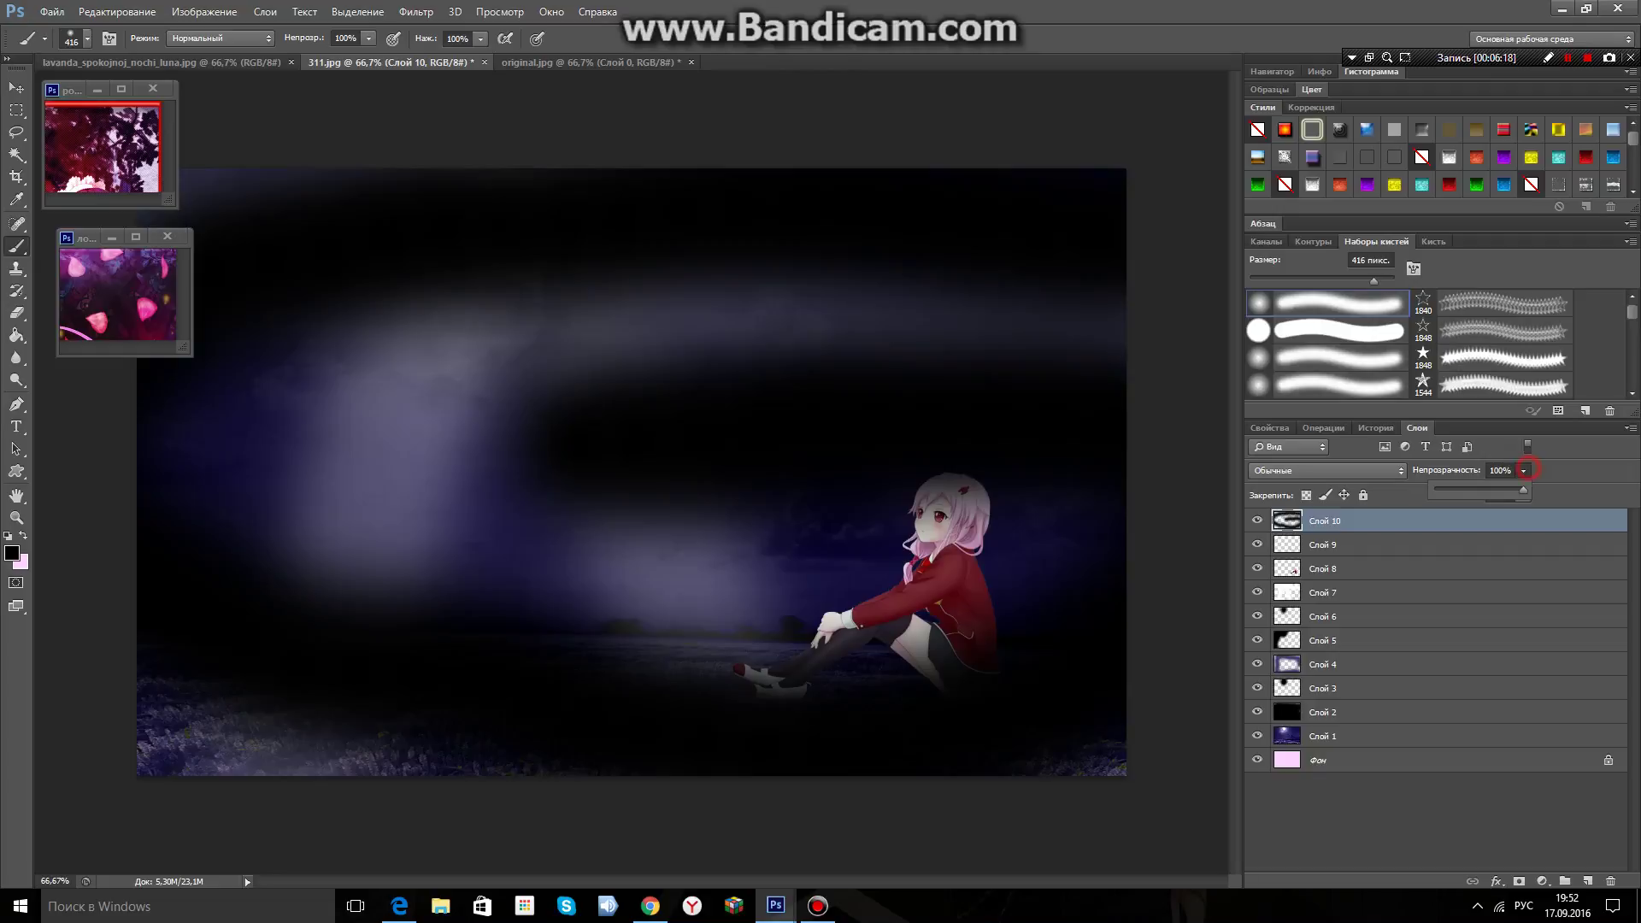
drag(1439, 491, 1457, 490)
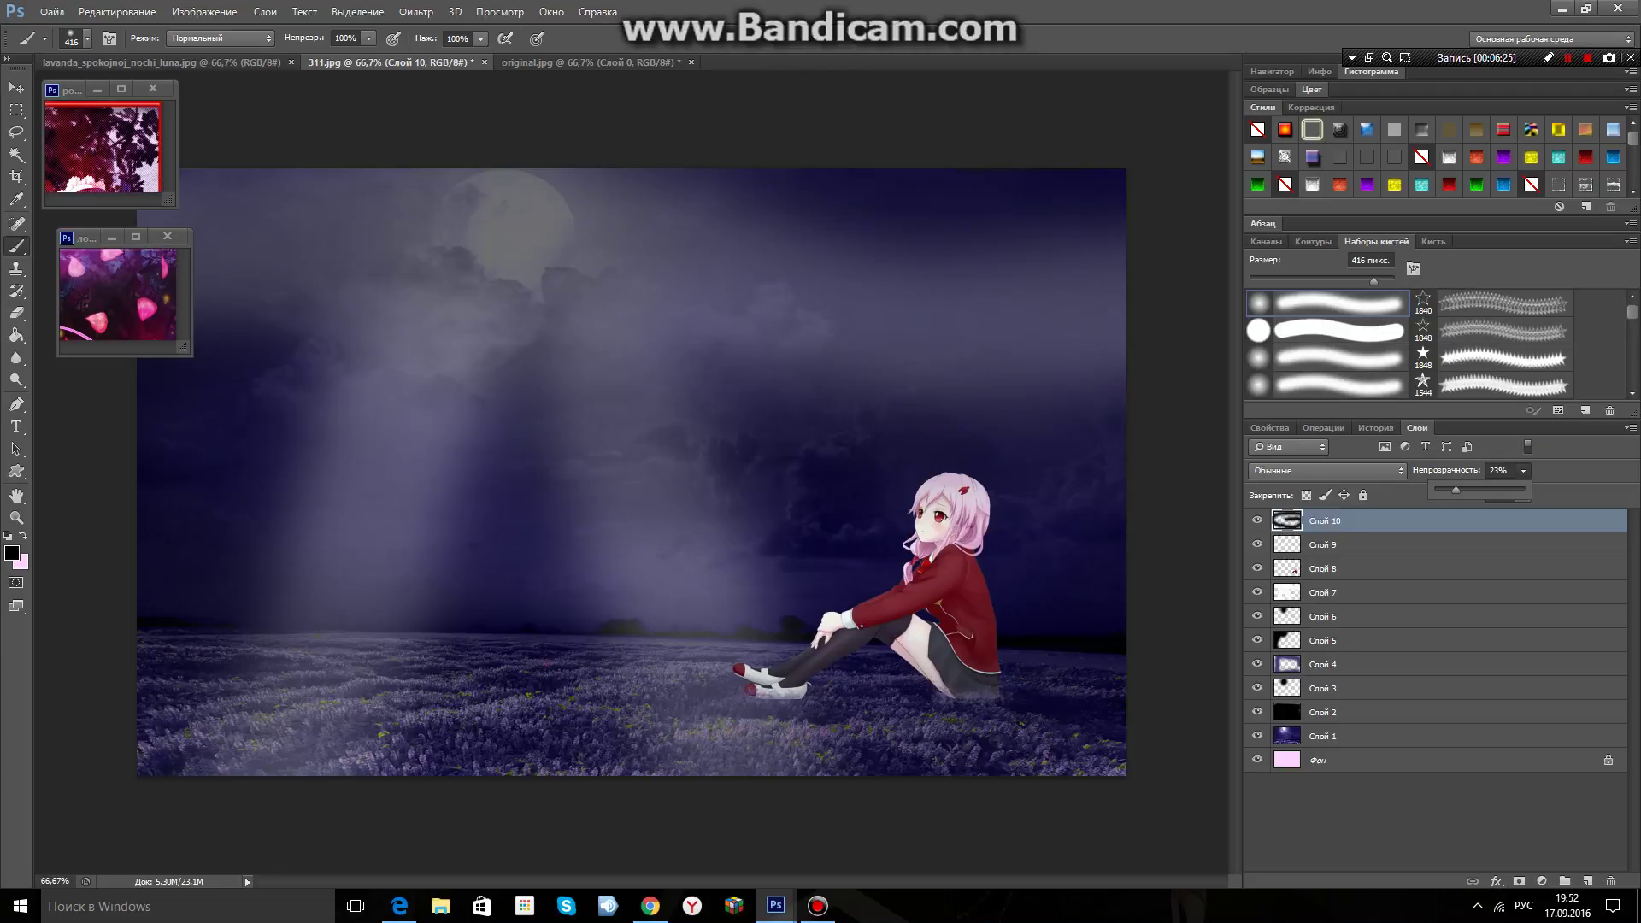
Add a Curves adjustment layer on top and darken the scene by placing an RGB curve point at input 65, output 33.
click(1542, 881)
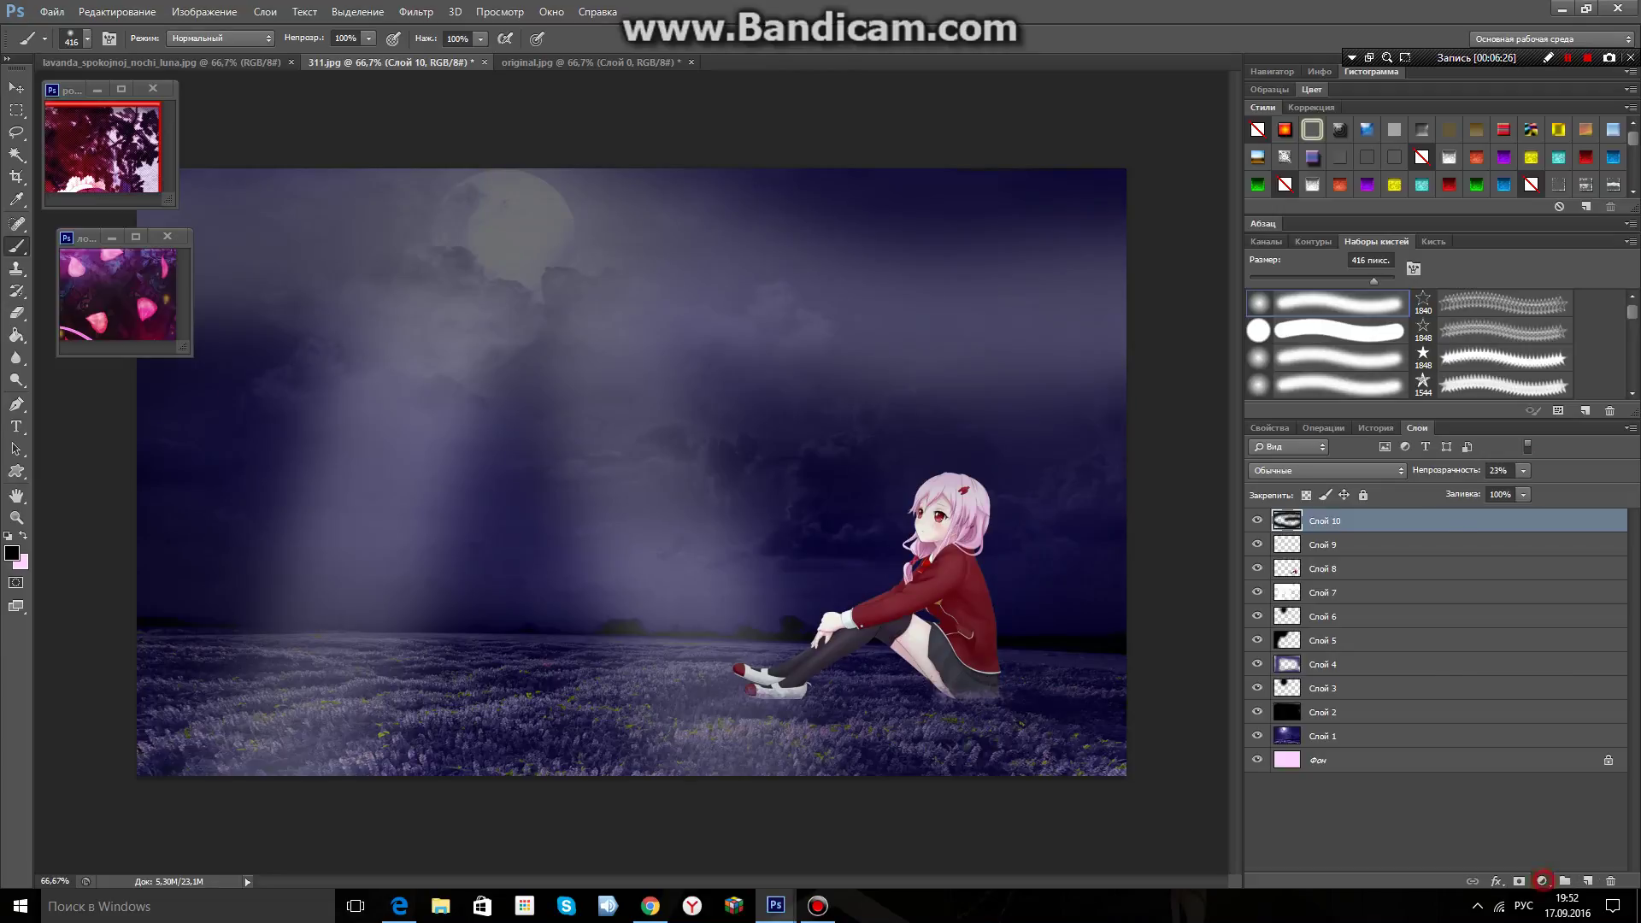
click(1467, 611)
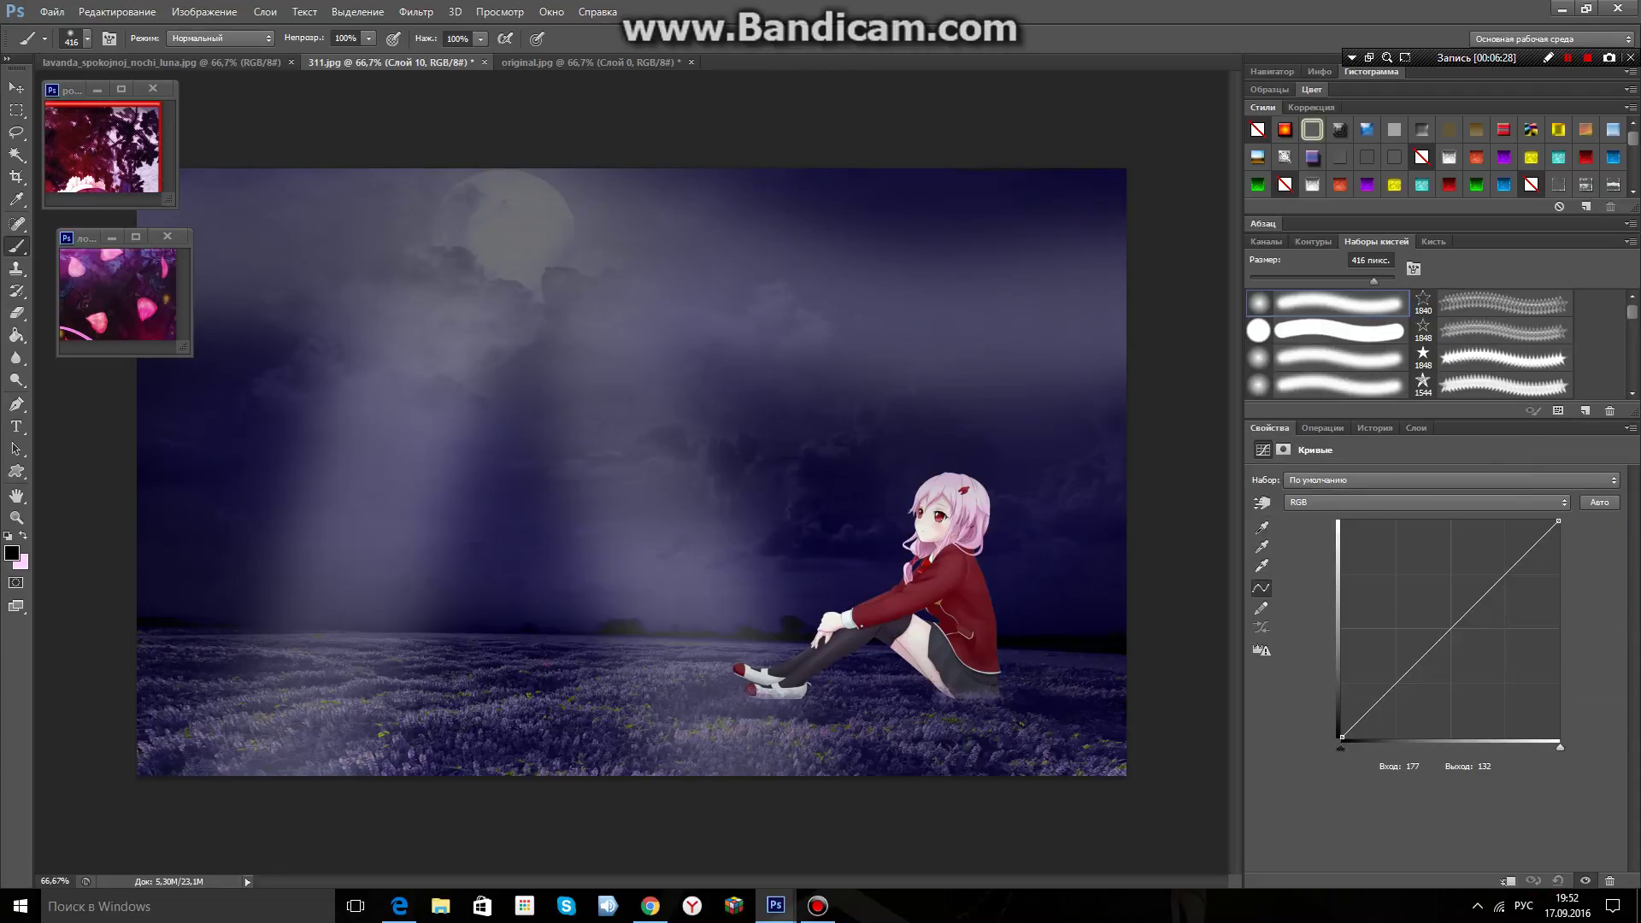
mouse_move(1379, 700)
mouse_down()
mouse_move(1406, 727)
mouse_move(1397, 709)
mouse_up()
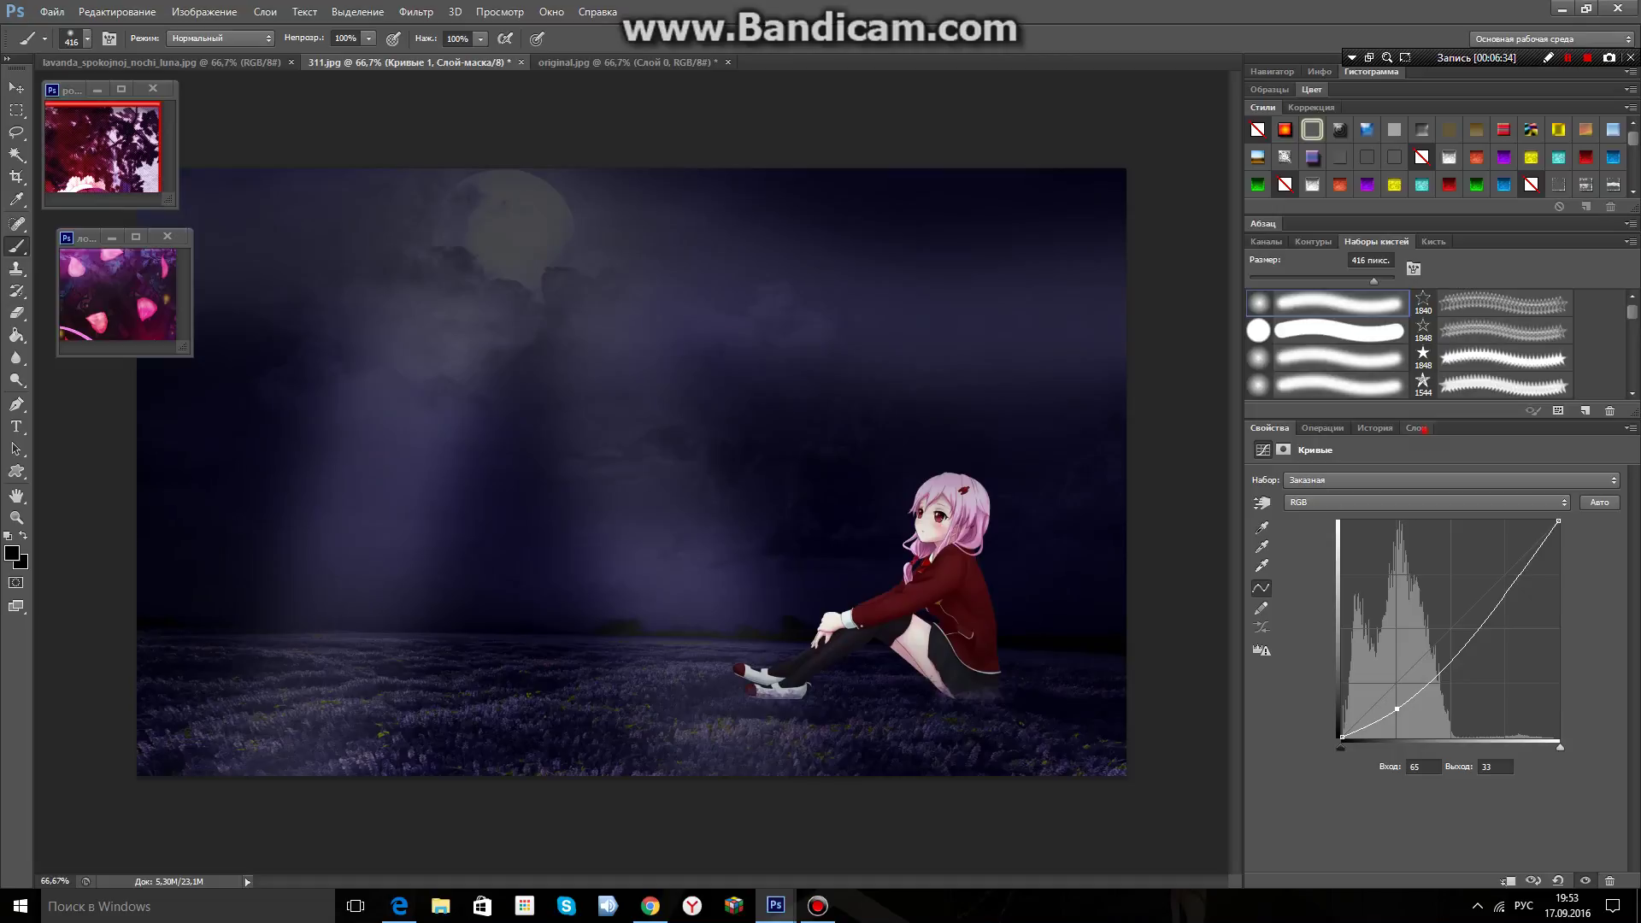
click(1417, 427)
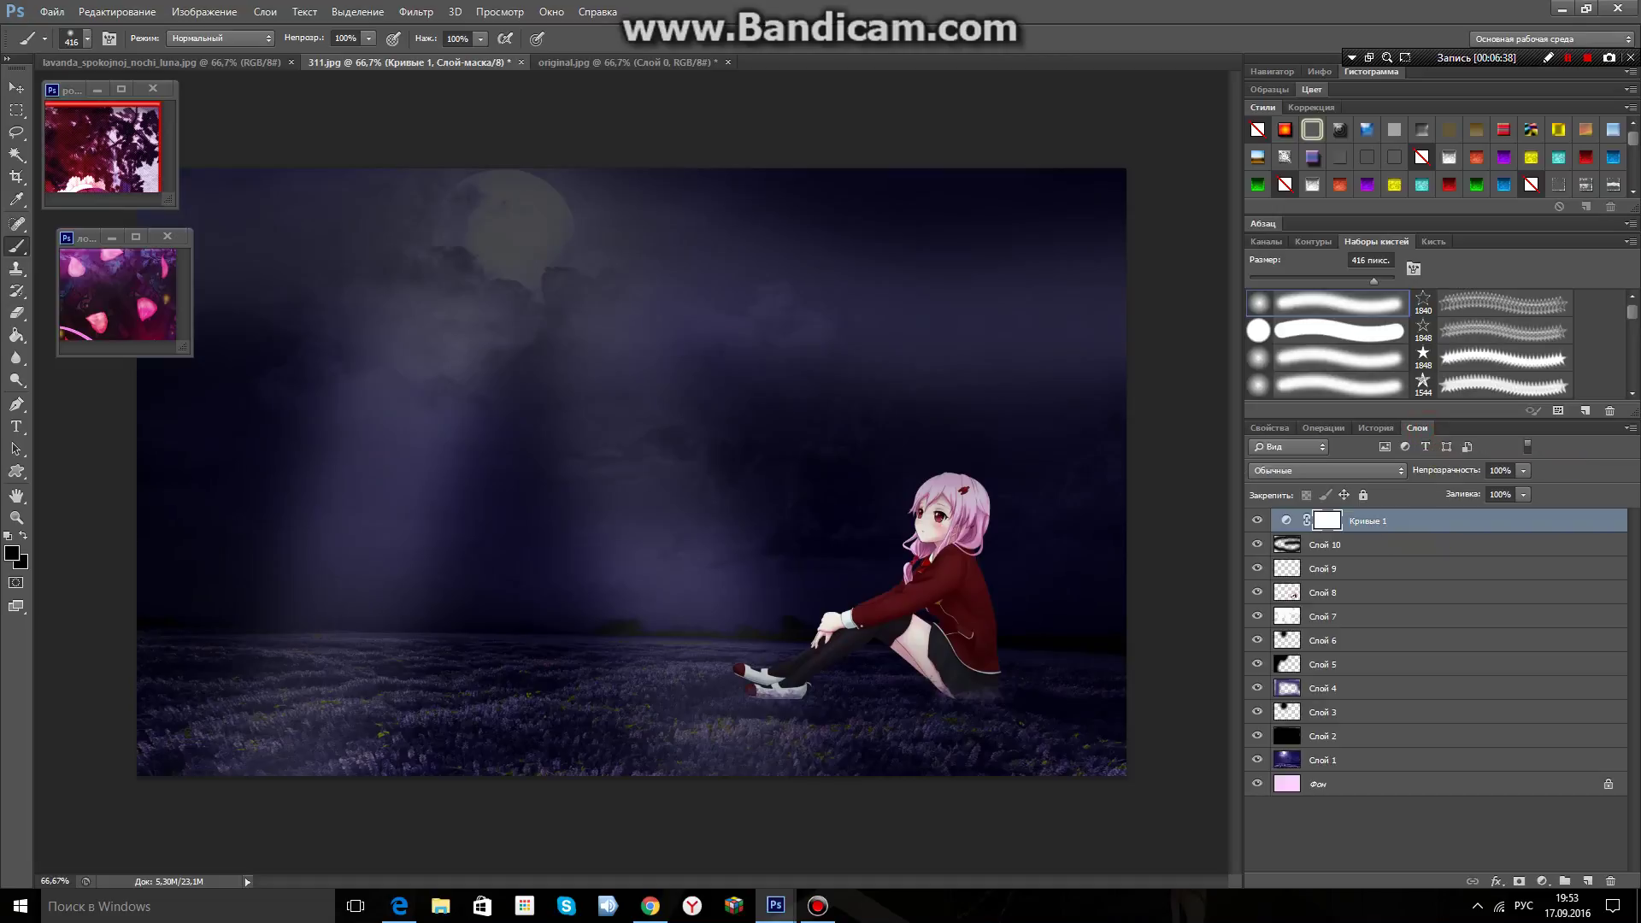
Move the girl's layer, Слой 8, below Слой 2 so it sits directly above the background image layer Слой 1.
drag(1361, 589, 1362, 748)
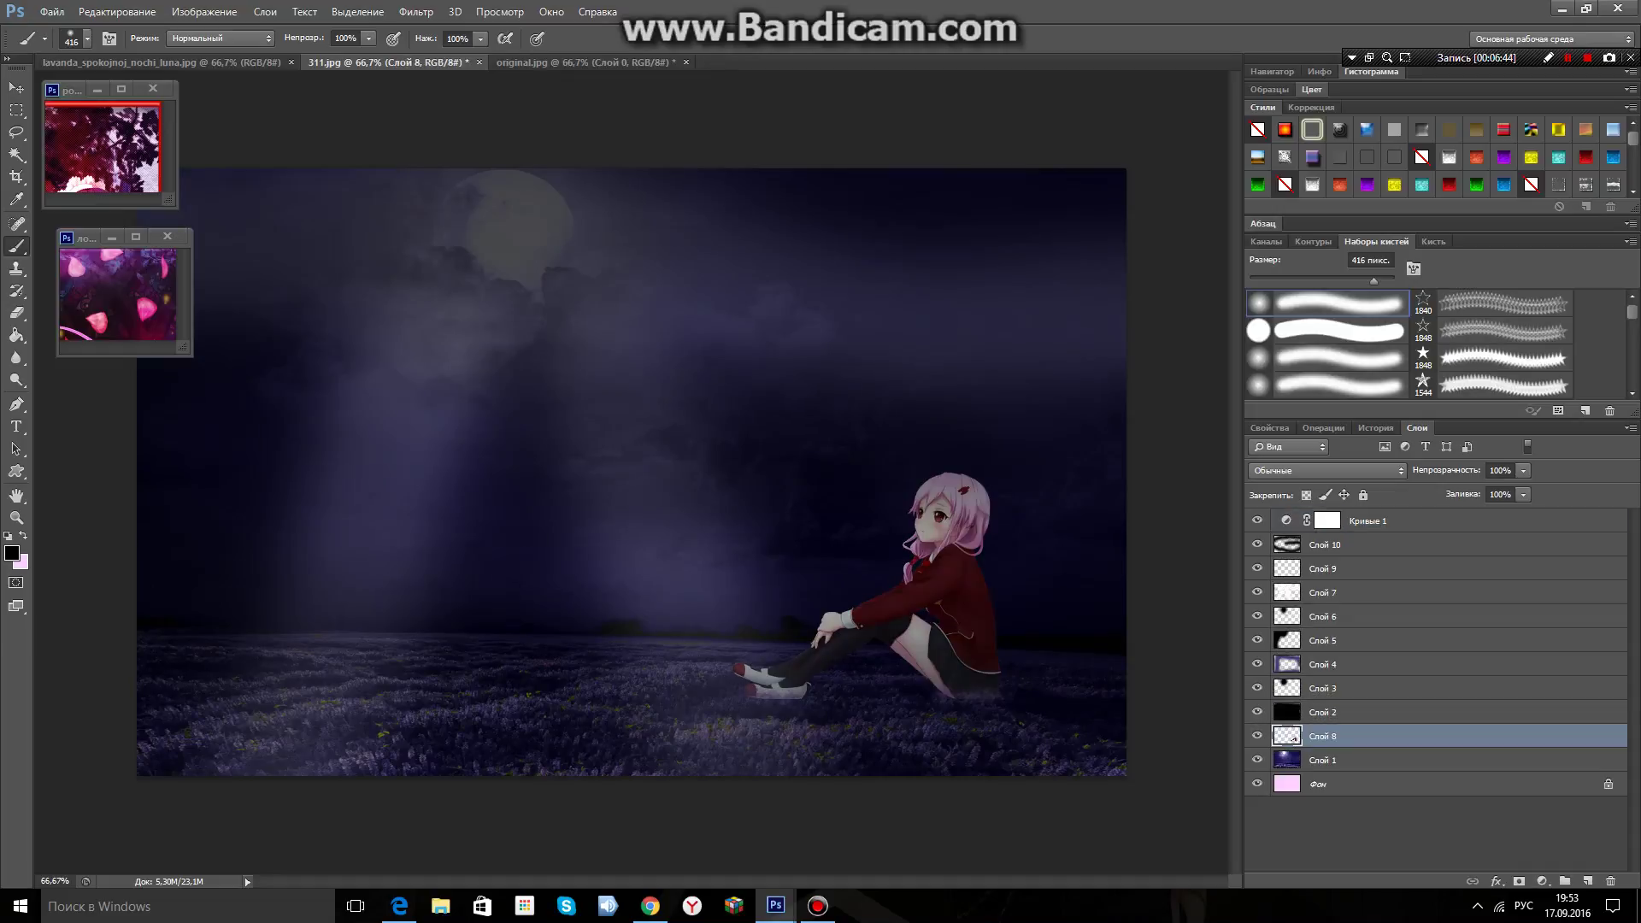
Select the Curves adjustment layer's mask and set the foreground colour to white.
click(1413, 524)
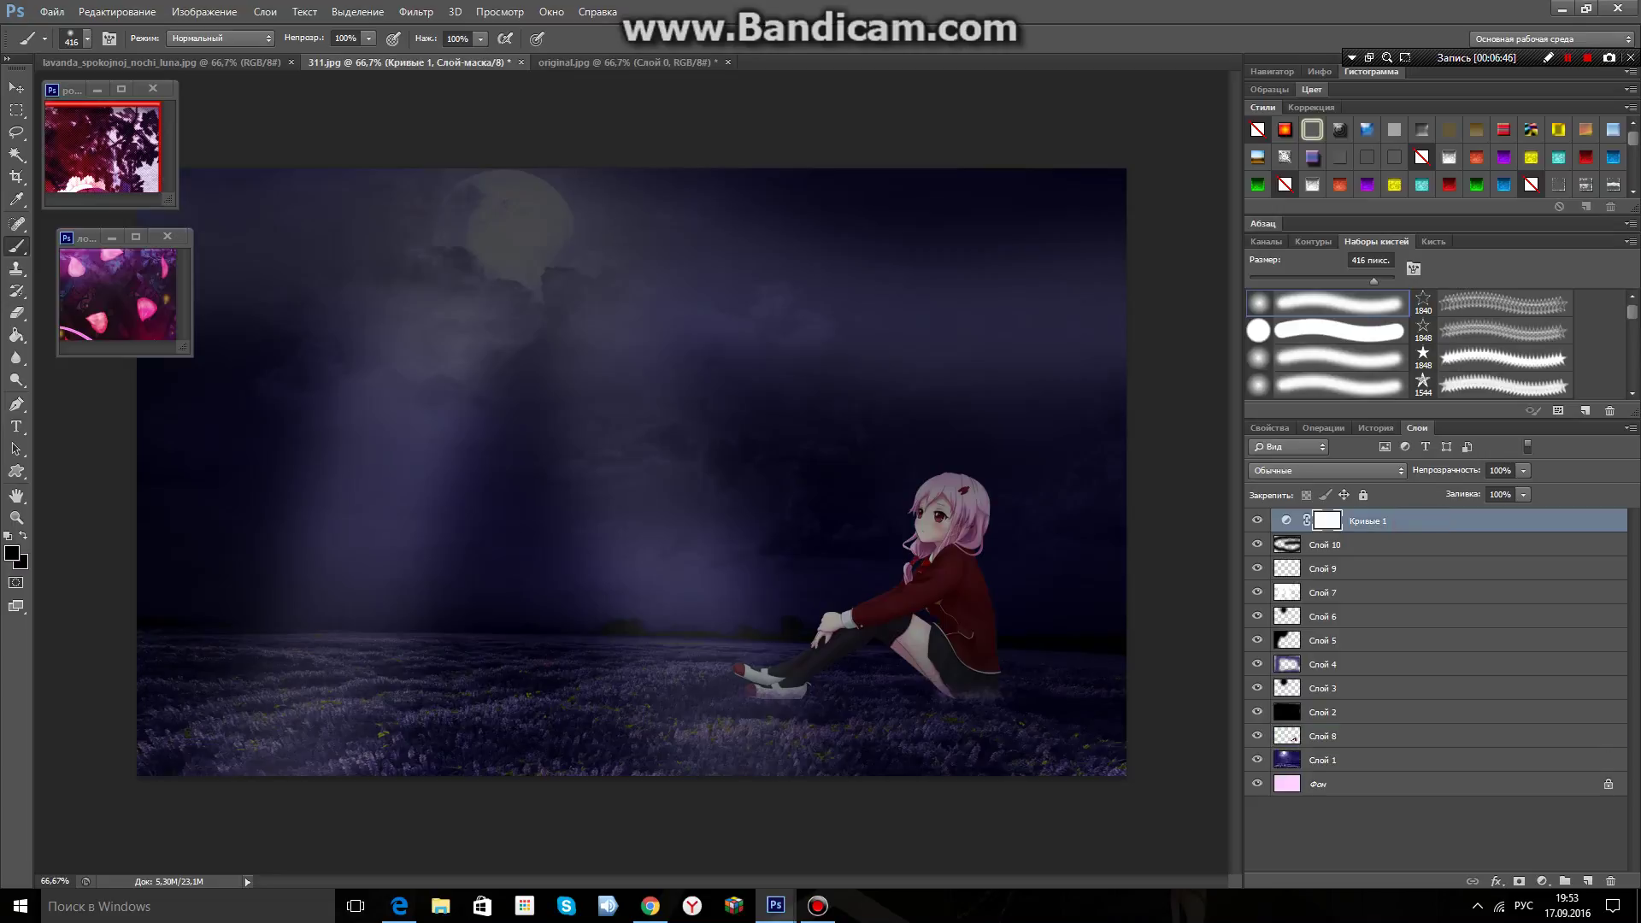
click(12, 553)
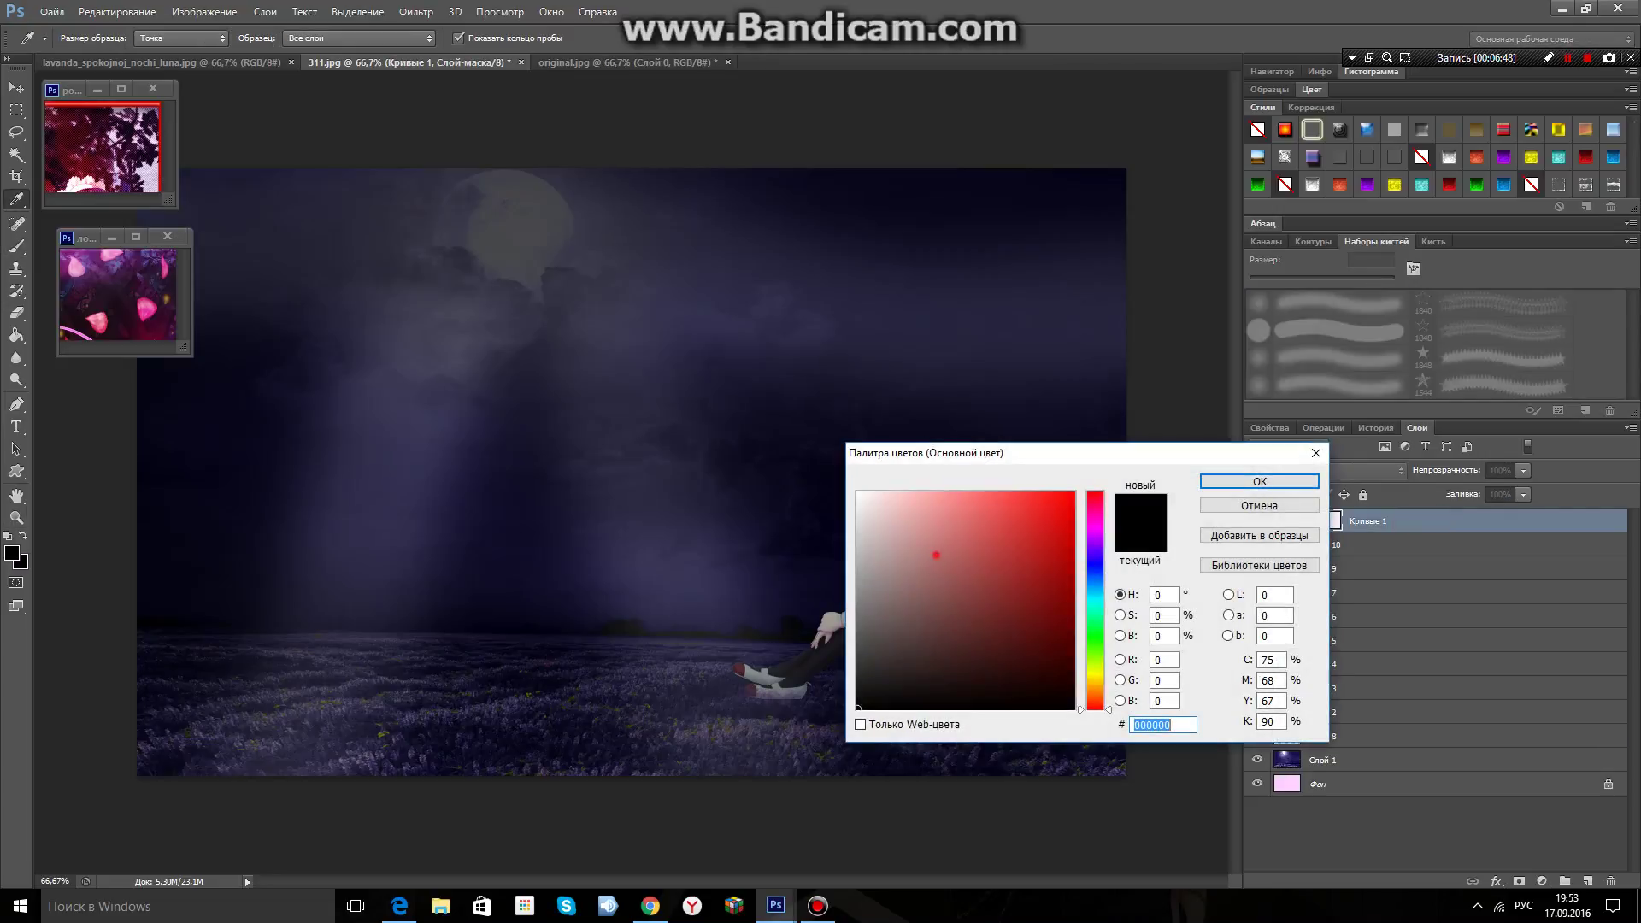
drag(935, 557, 857, 492)
click(1273, 486)
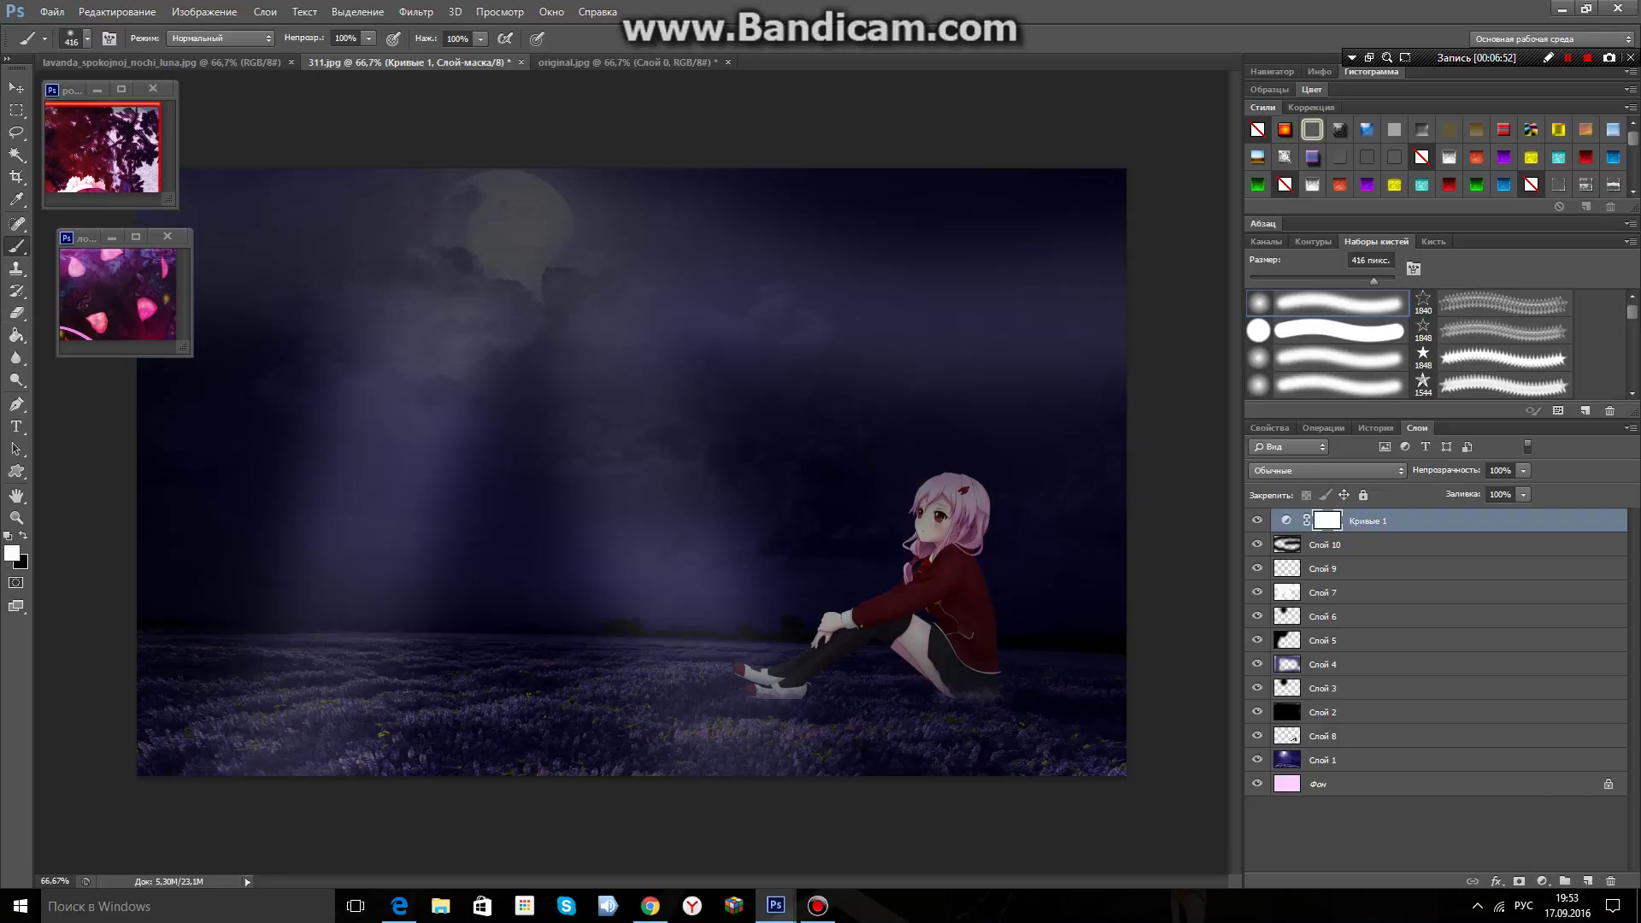
Lighten the girl on layer Слой 8 with the Dodge tool at 177 px, midtones range and 50% exposure.
click(16, 379)
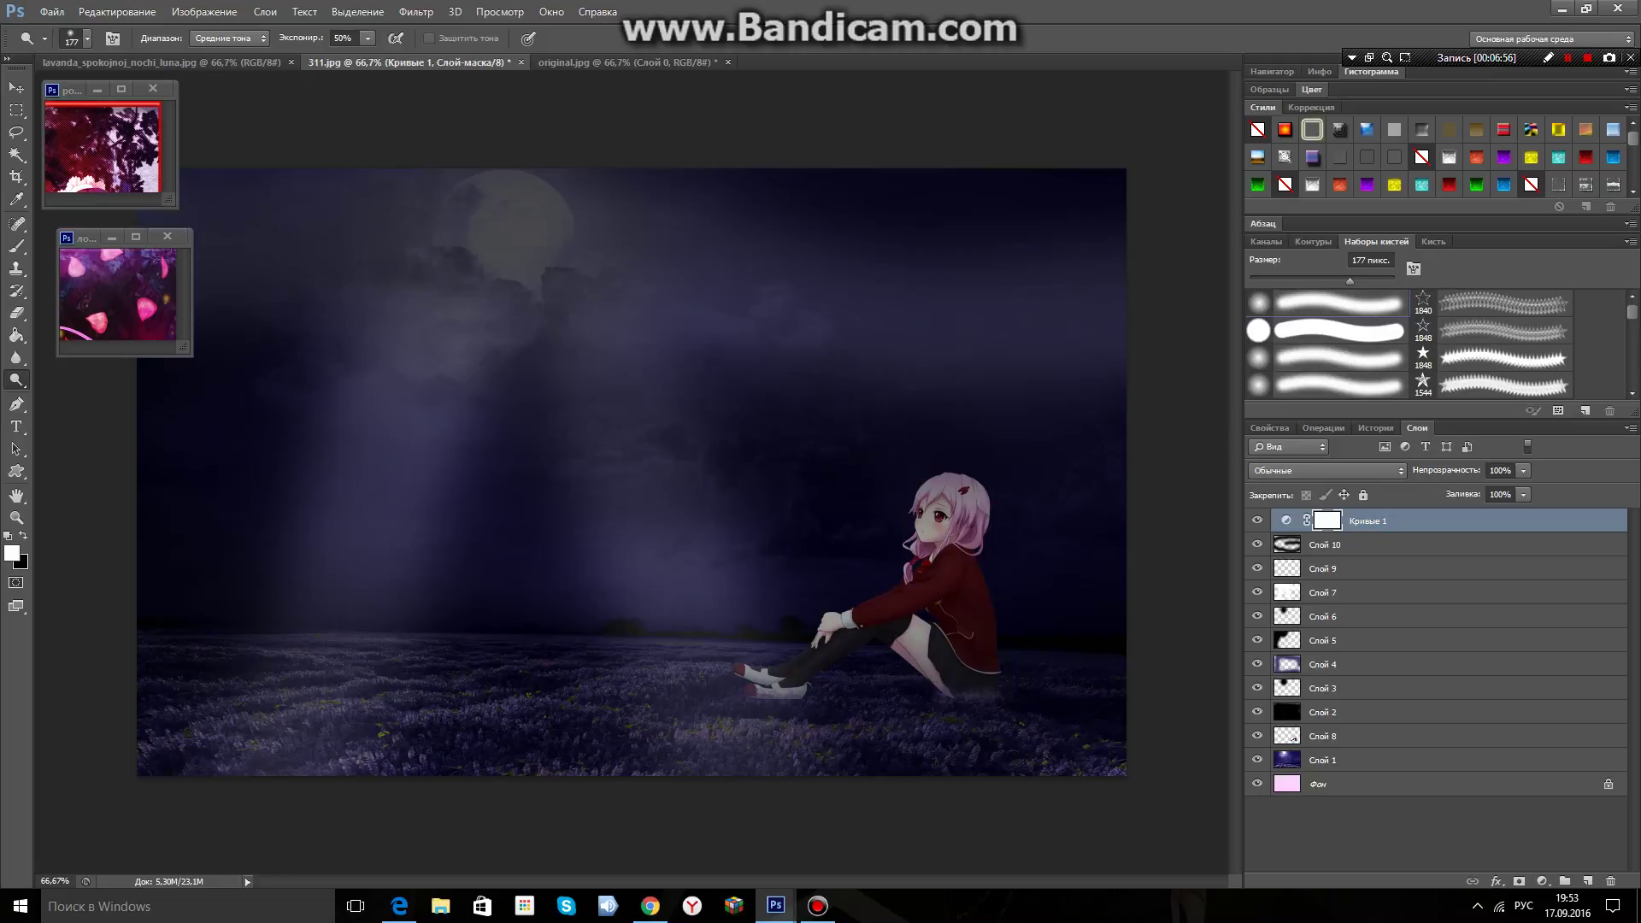
click(1022, 707)
click(1346, 688)
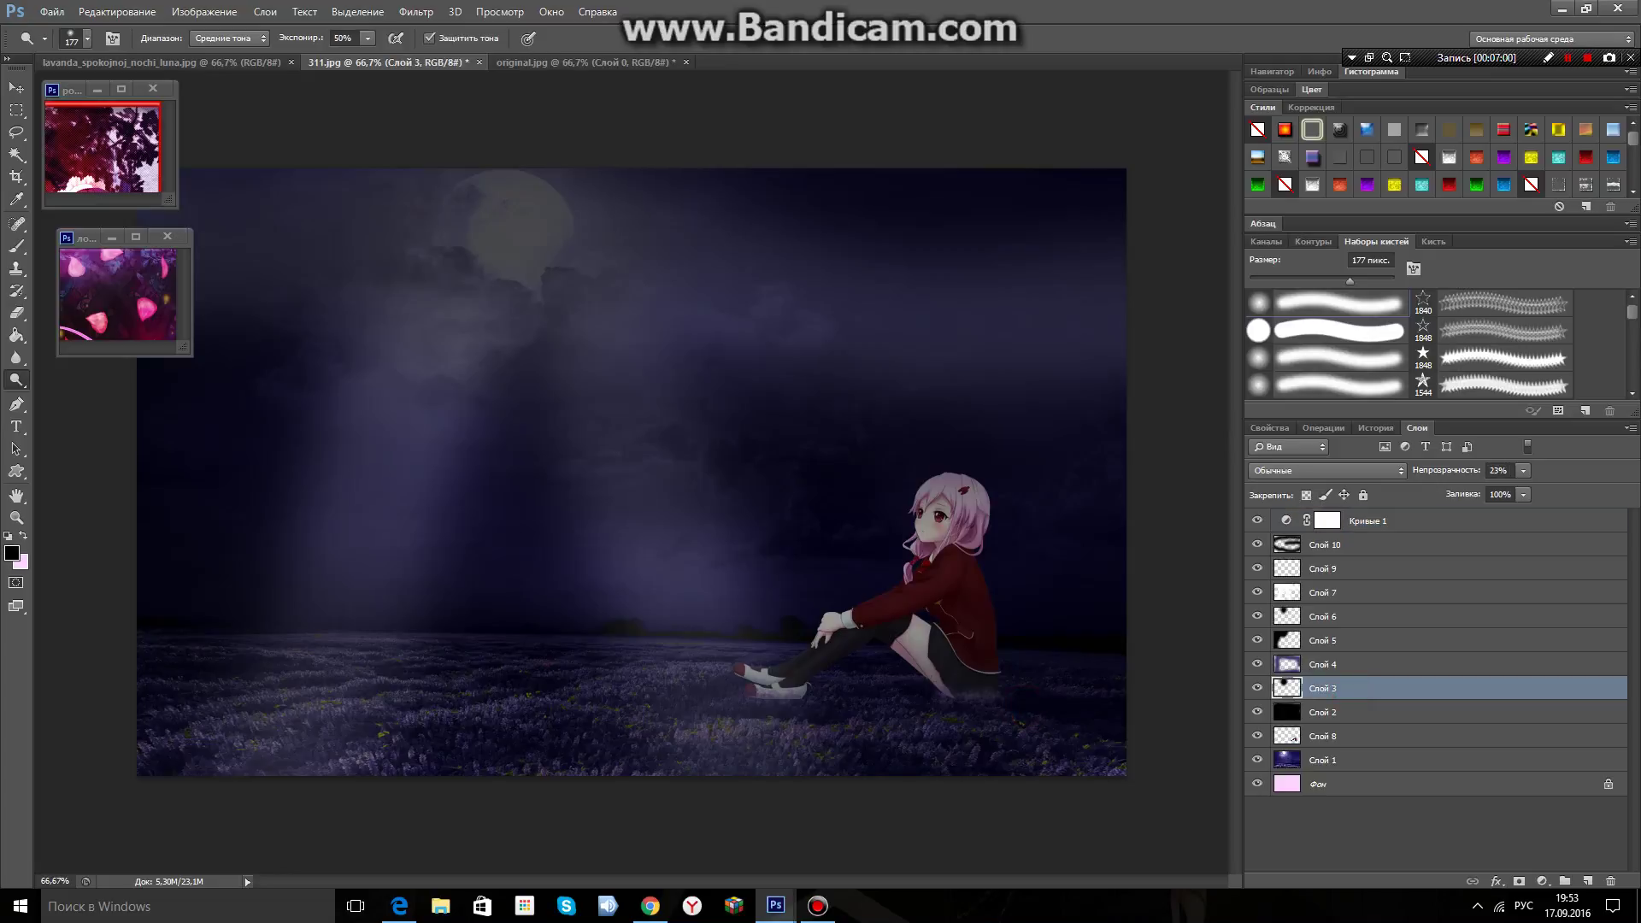
click(1323, 735)
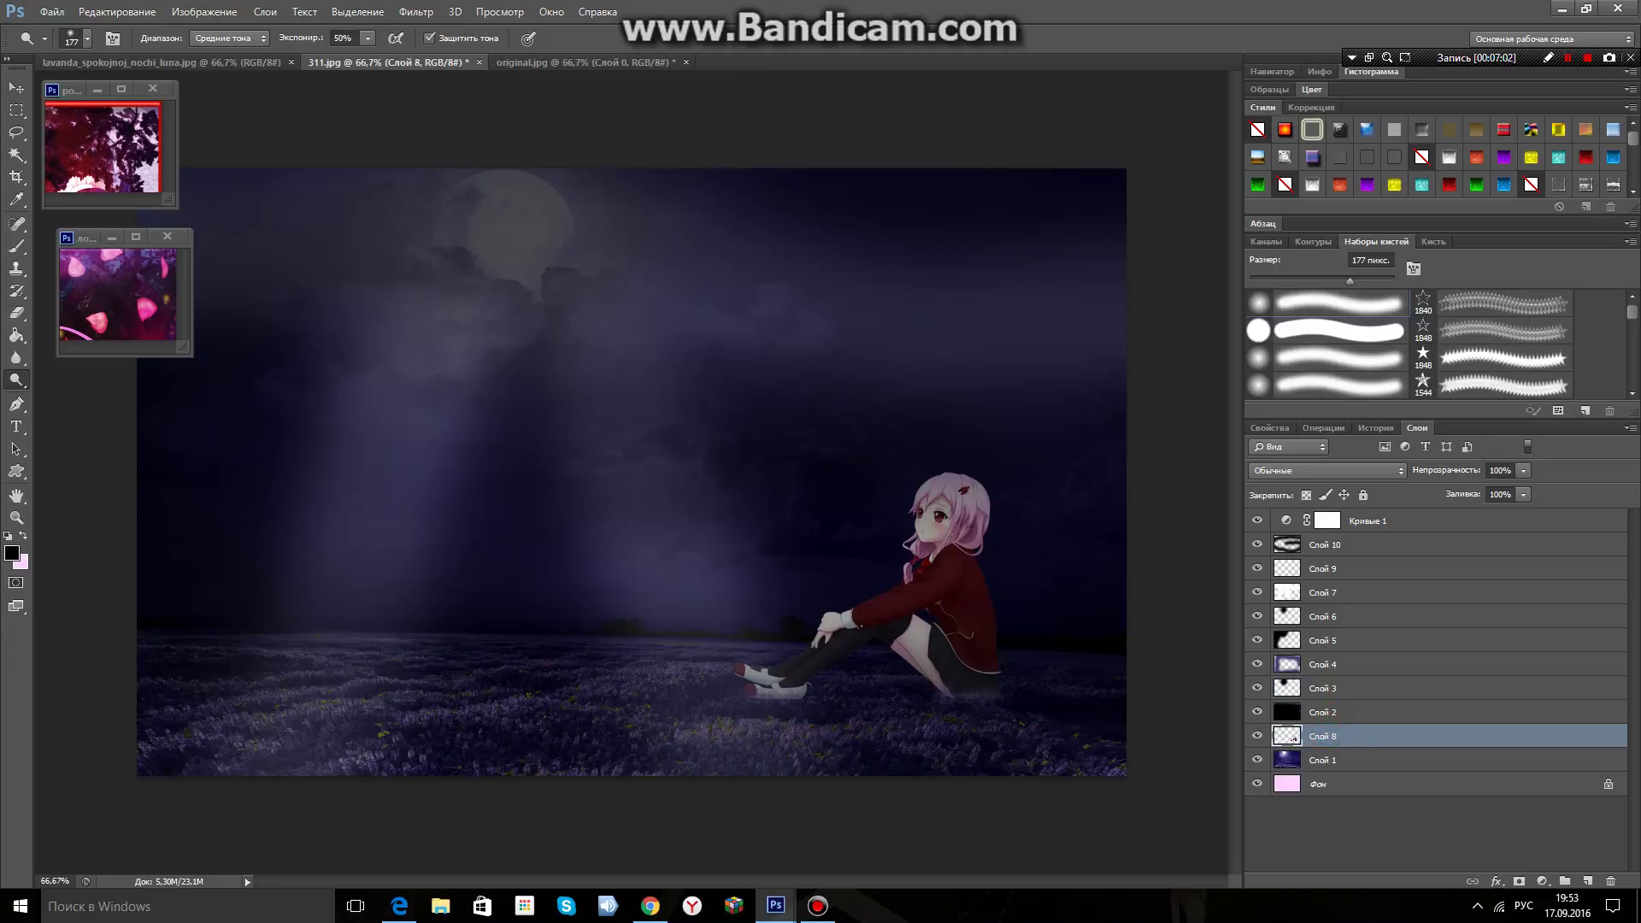
click(993, 736)
click(903, 506)
click(980, 530)
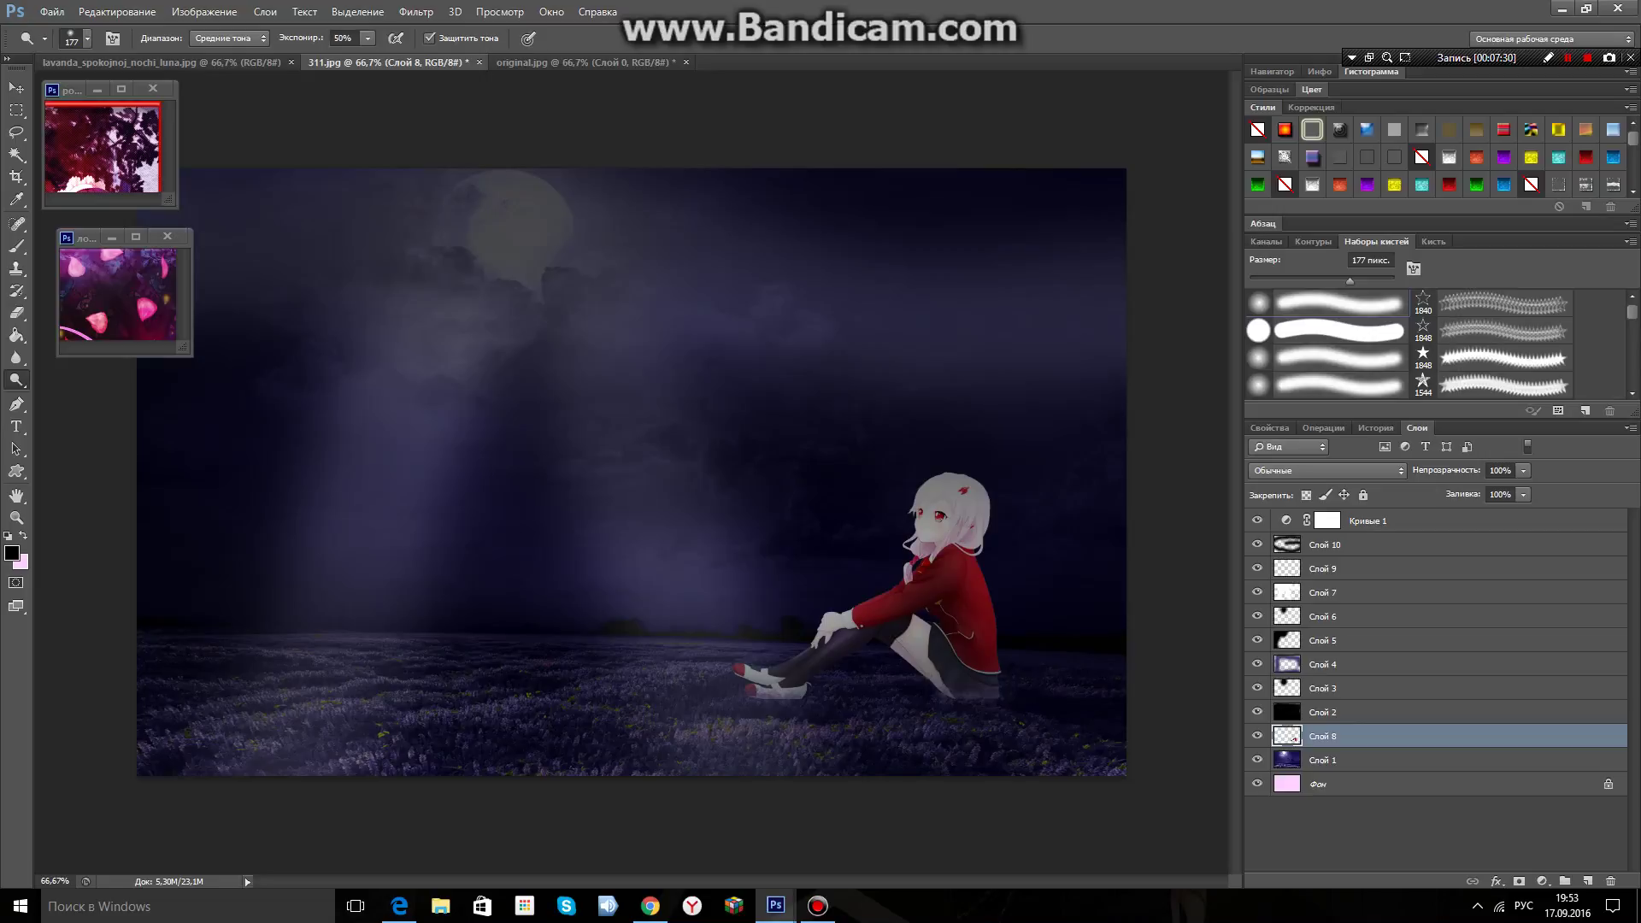
Dodge the background image layer Слой 1 around the moon, clouds, light beams and the area beside the girl.
click(1335, 757)
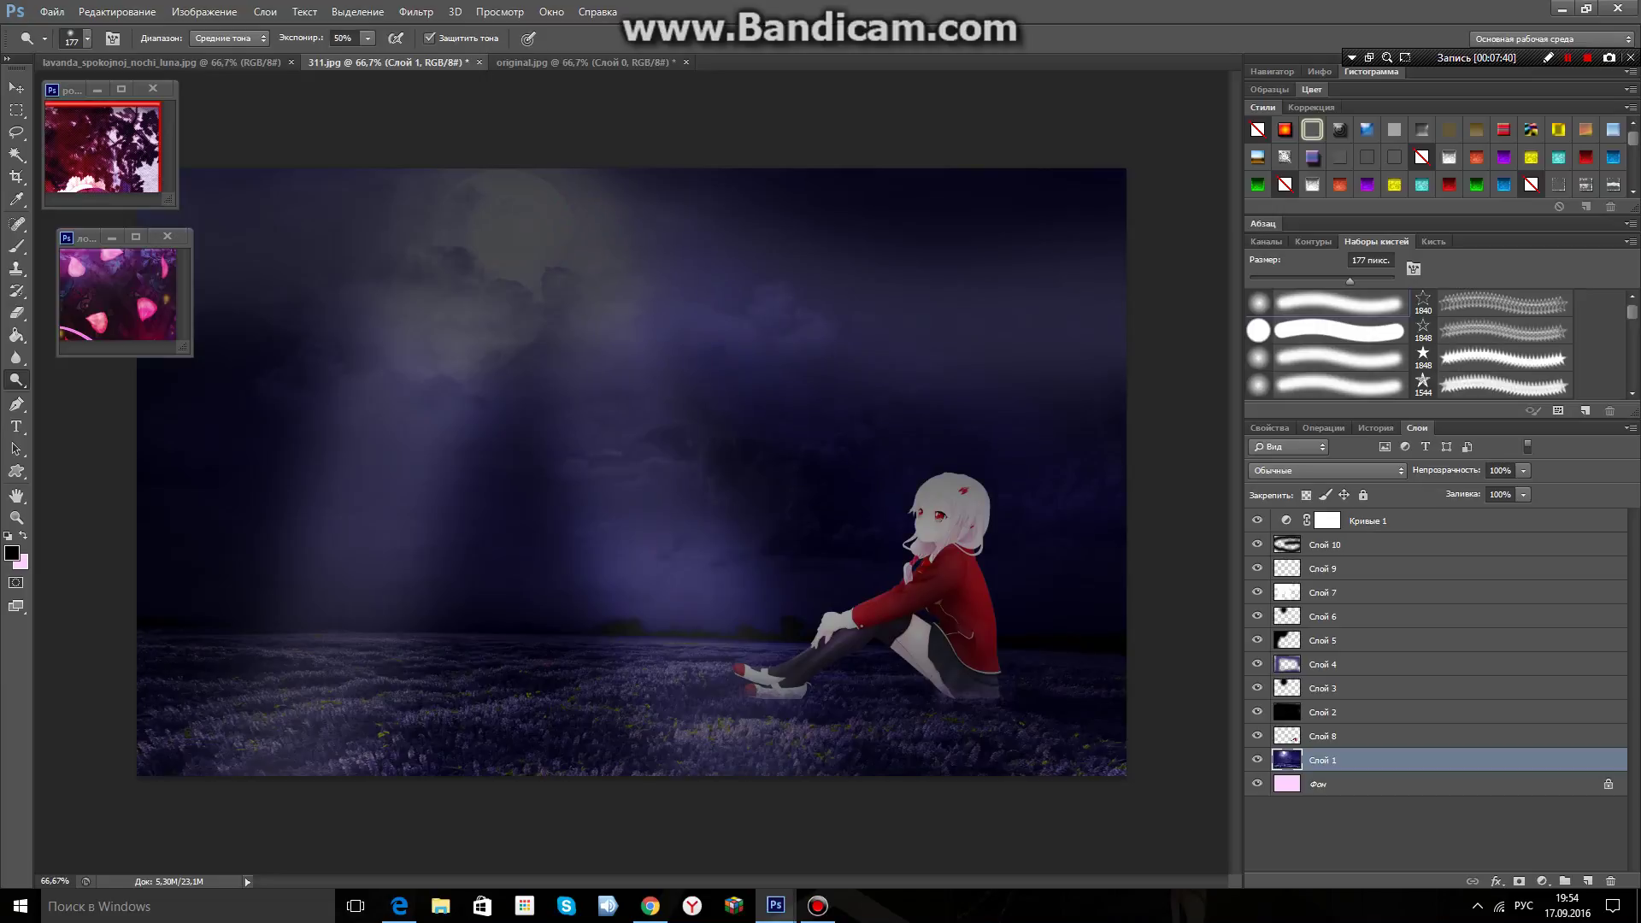
mouse_move(377, 227)
mouse_down()
mouse_move(342, 496)
mouse_move(423, 364)
mouse_up()
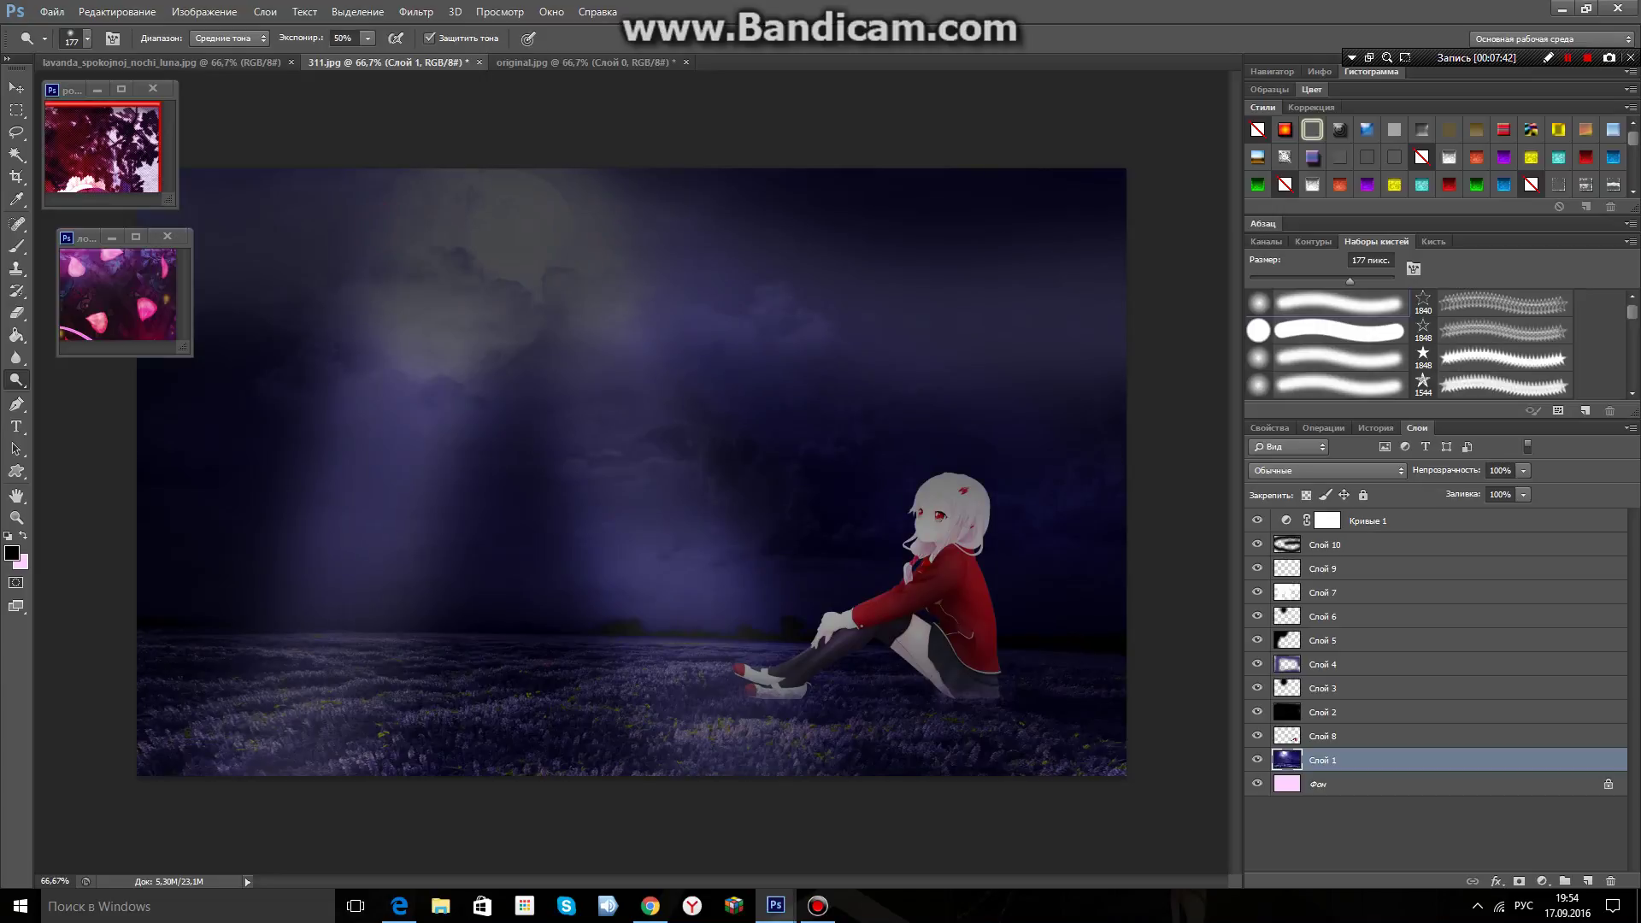
drag(432, 521, 475, 376)
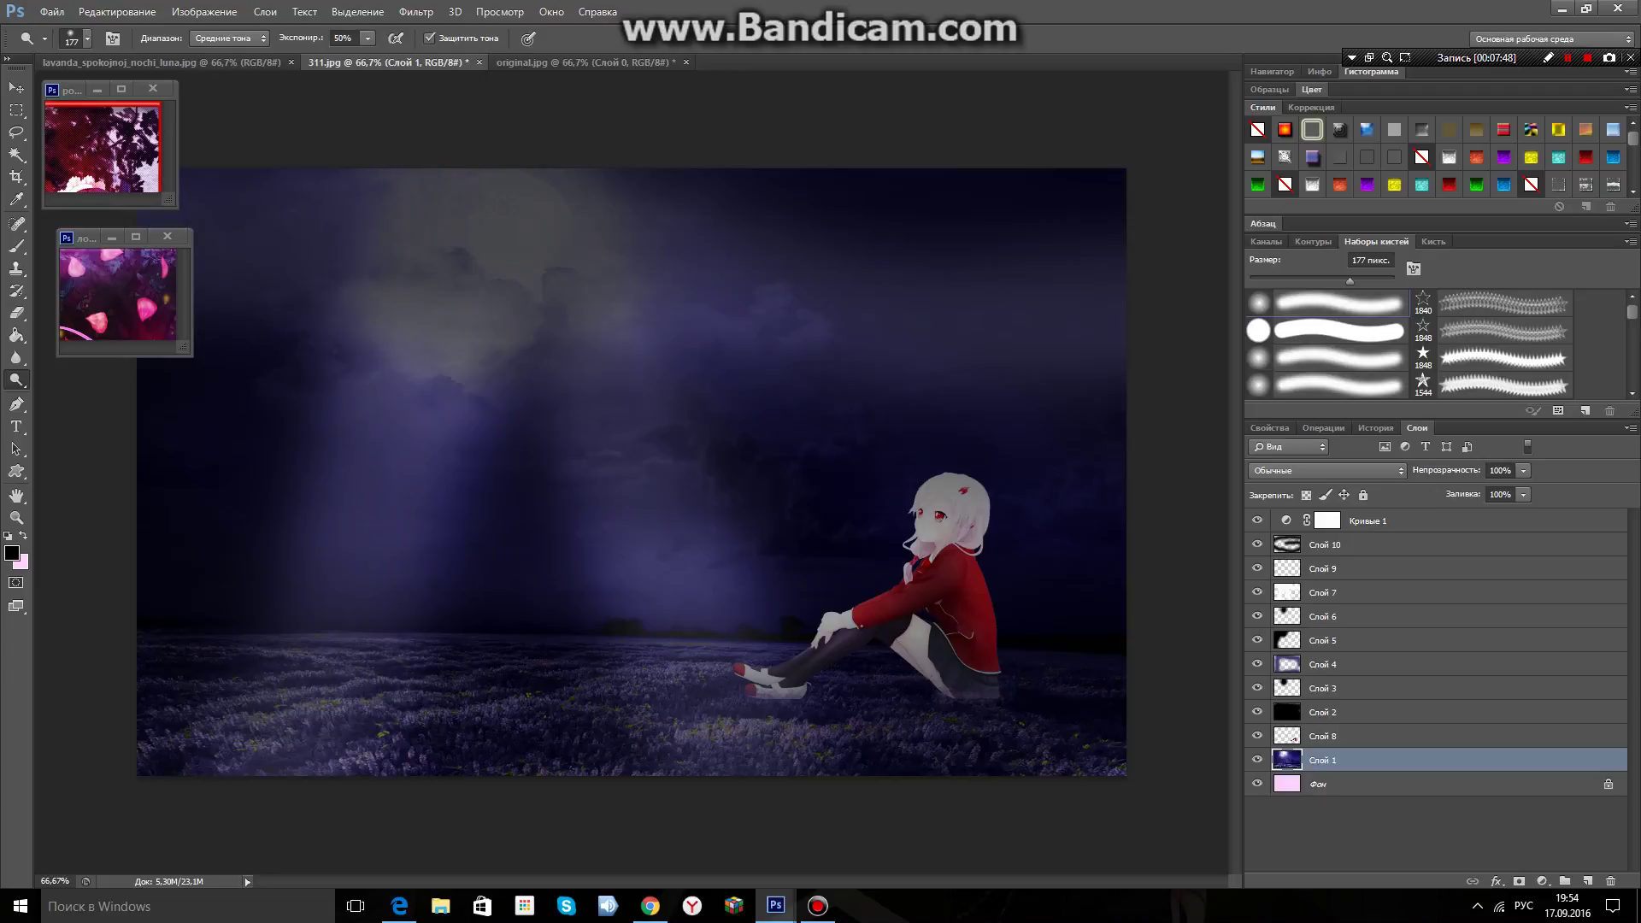
click(766, 351)
click(642, 328)
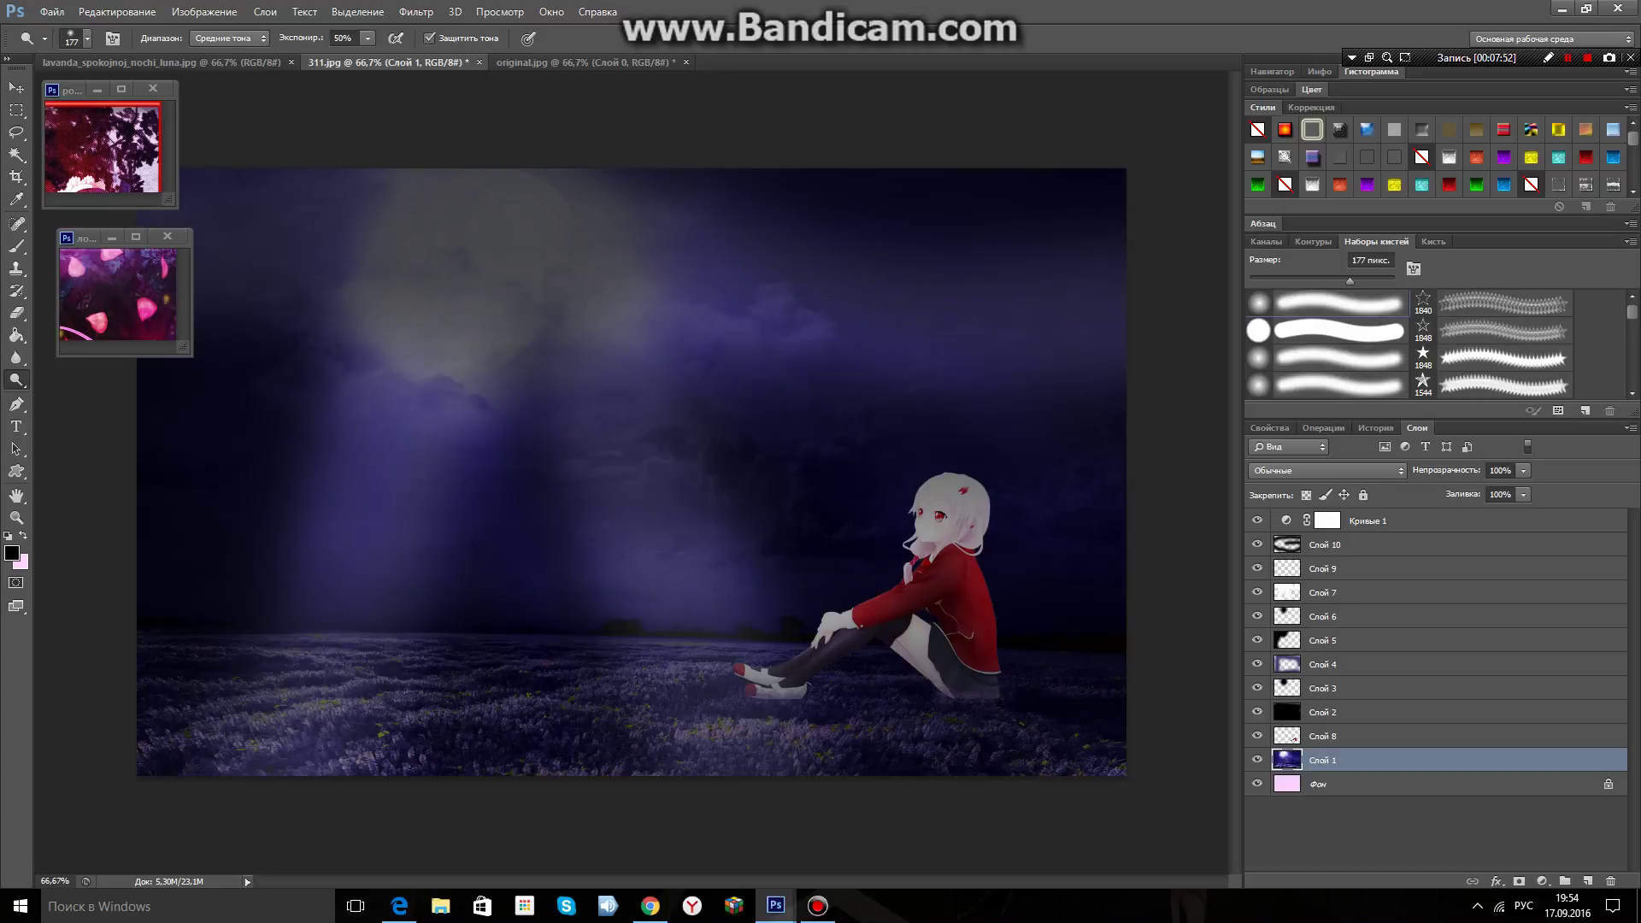
click(911, 504)
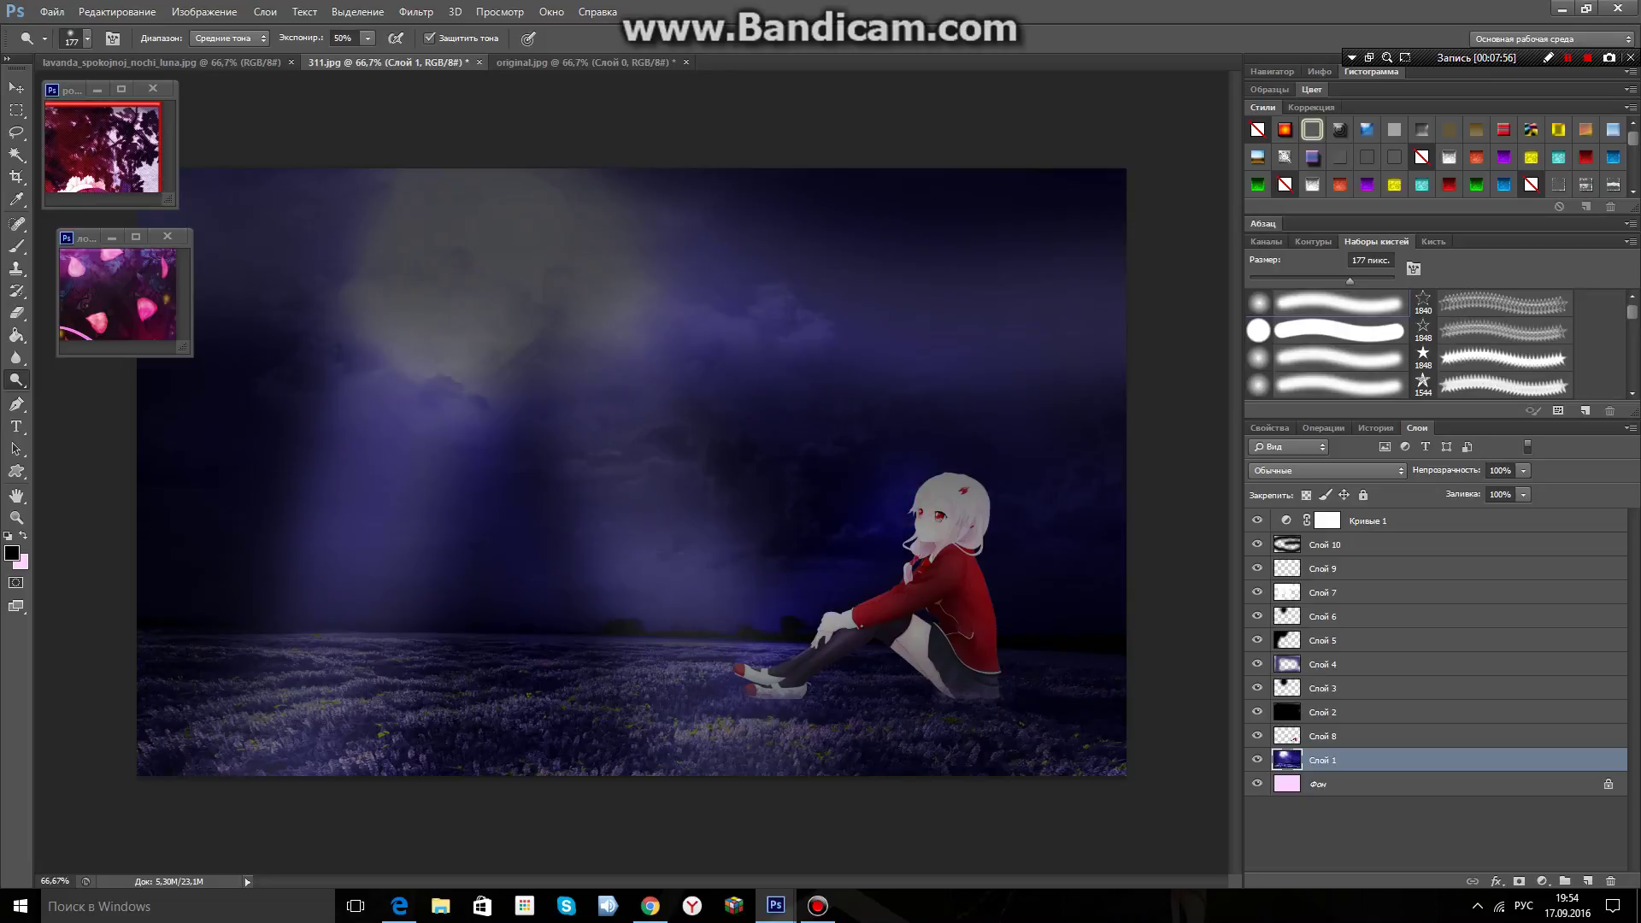
click(943, 589)
Above the Curves layer, draw five small white butterfly custom shapes about 45 to 60 px wide, scattered across the night sky.
click(1378, 520)
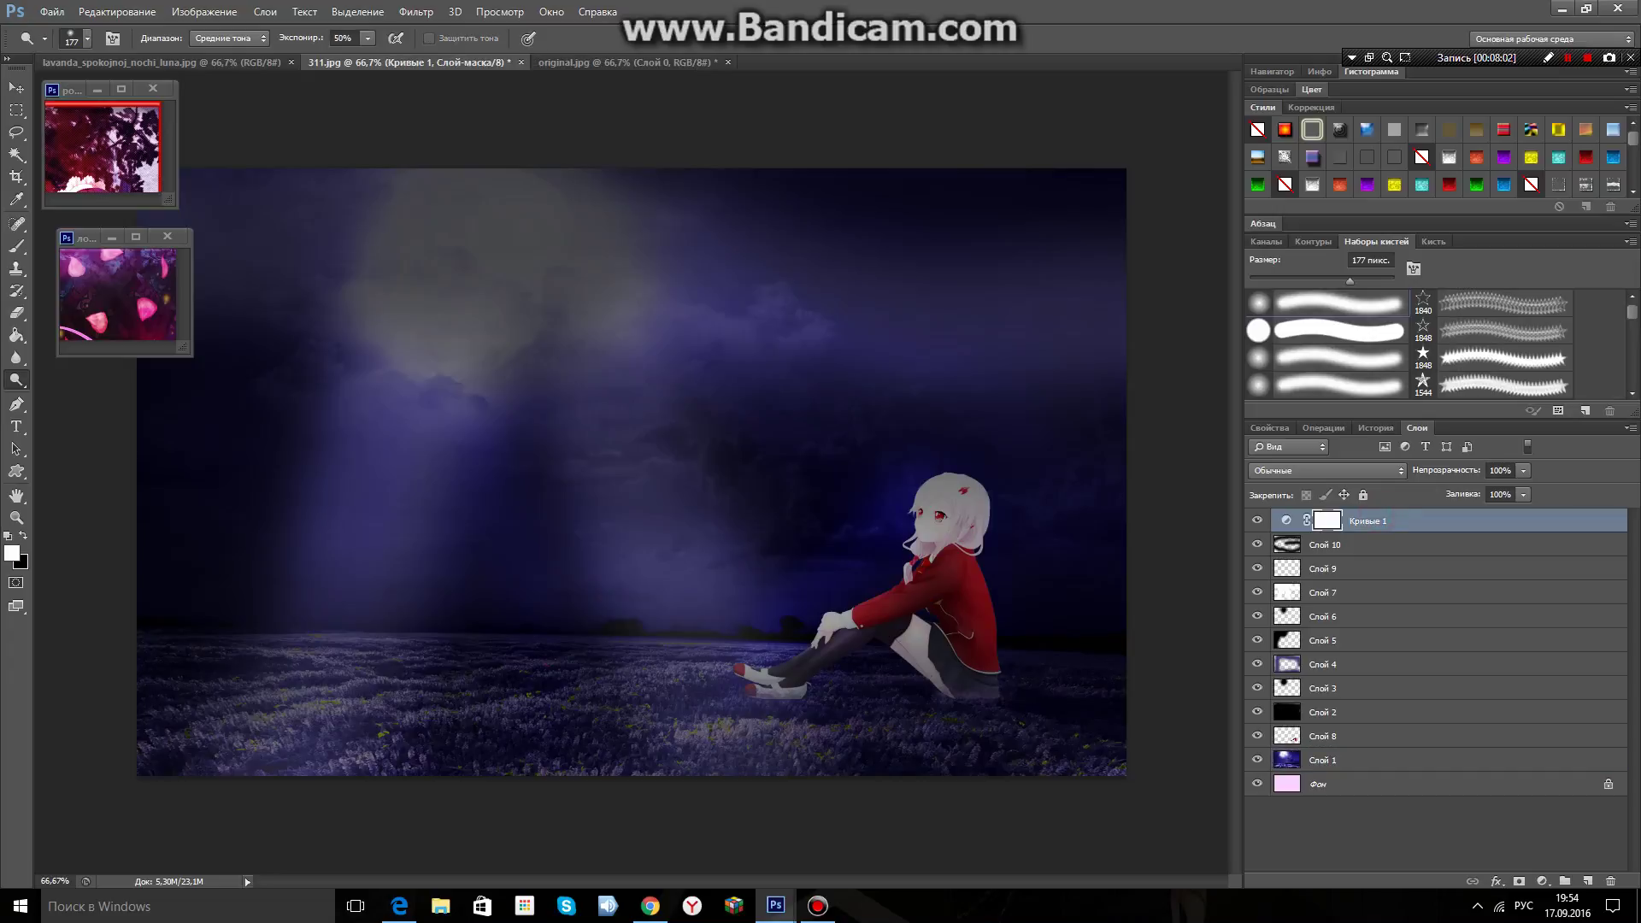
click(16, 471)
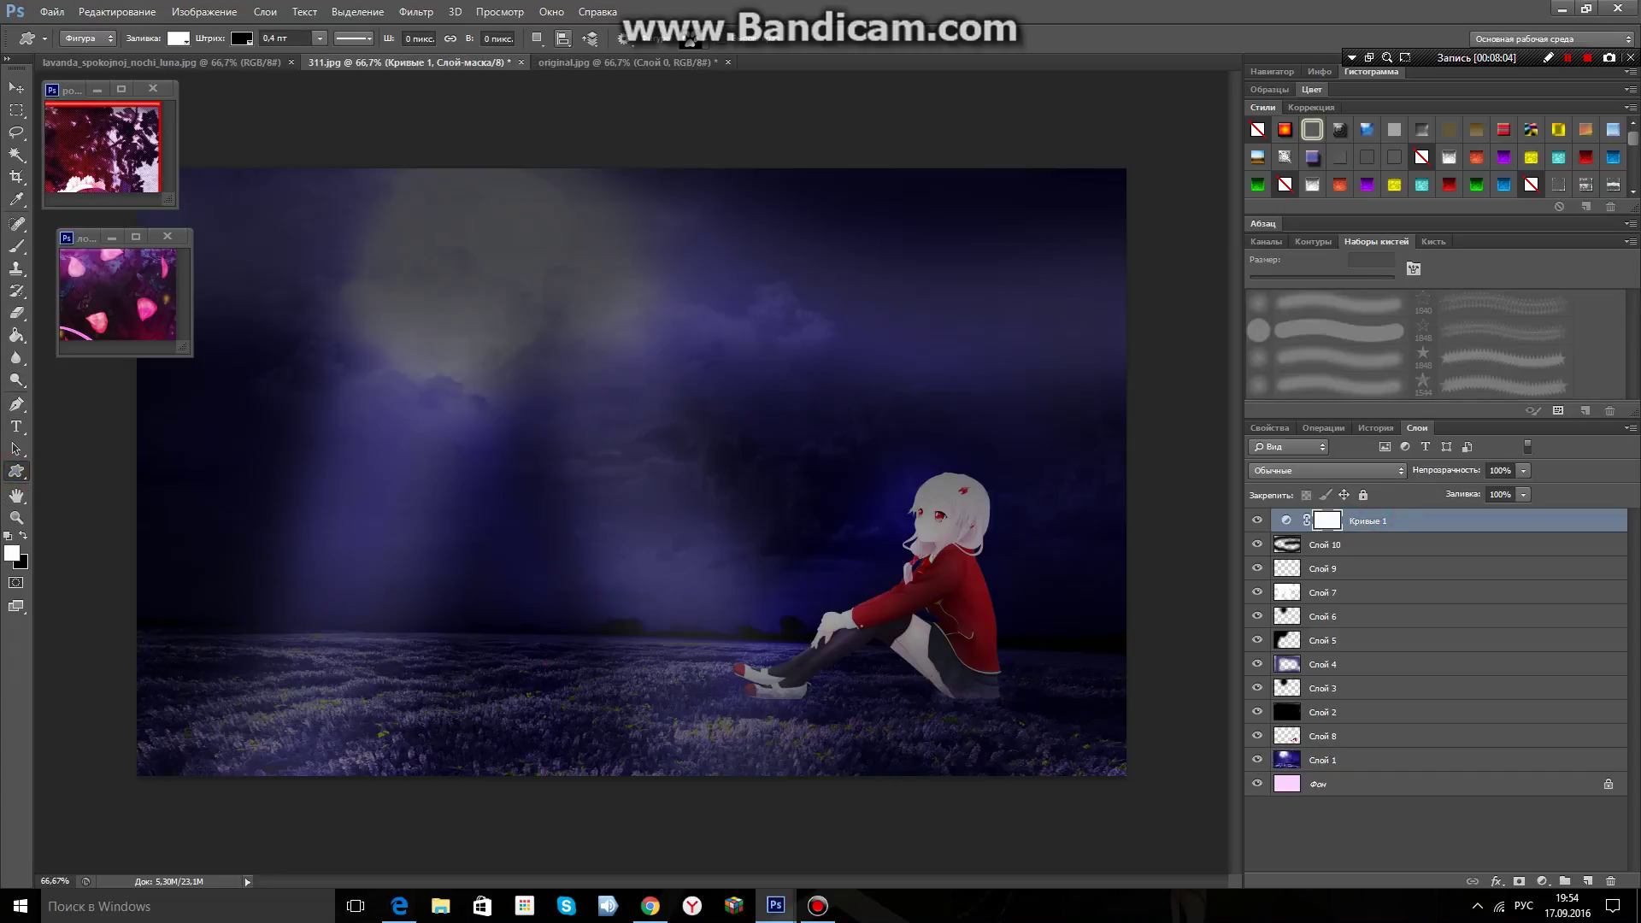
click(690, 40)
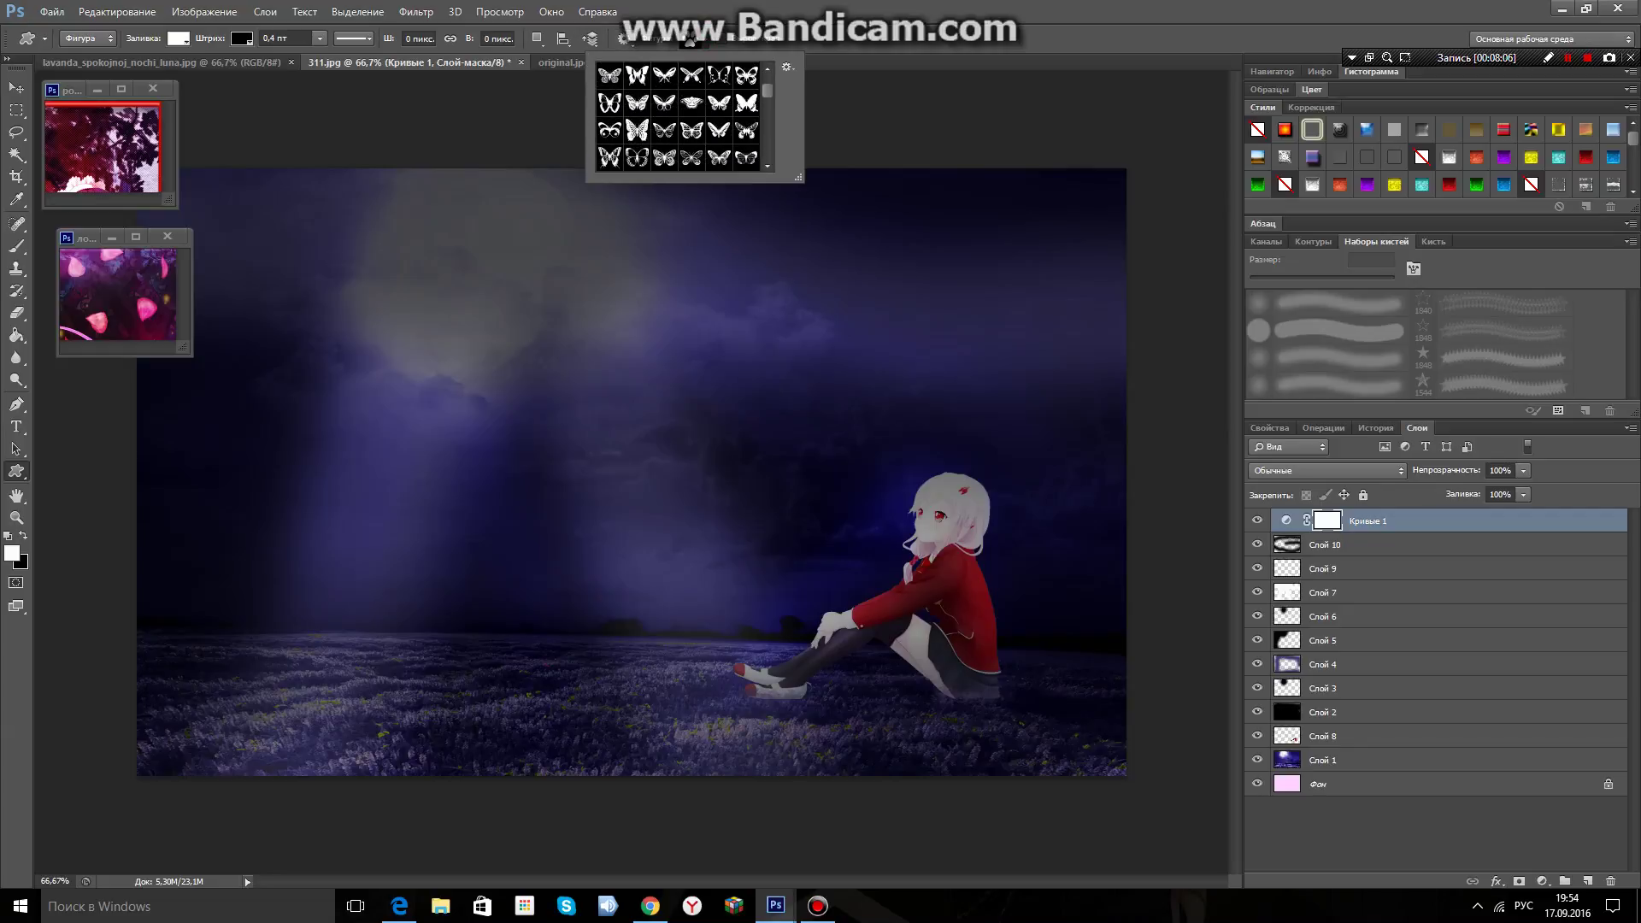
scroll(682, 115, down, 1)
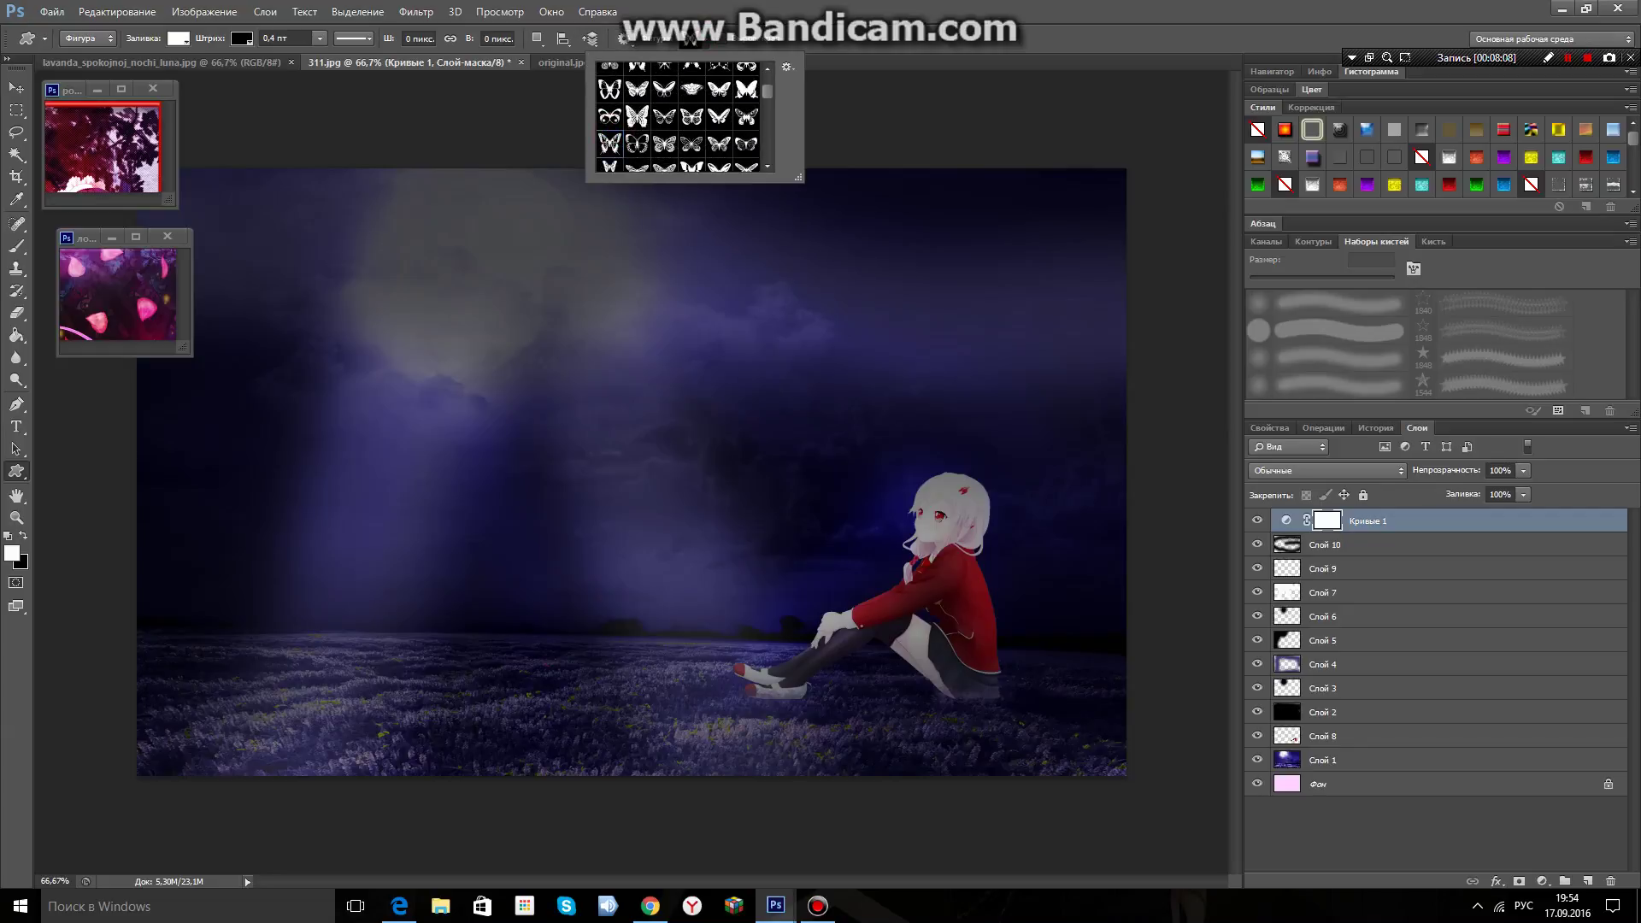
drag(278, 231, 318, 270)
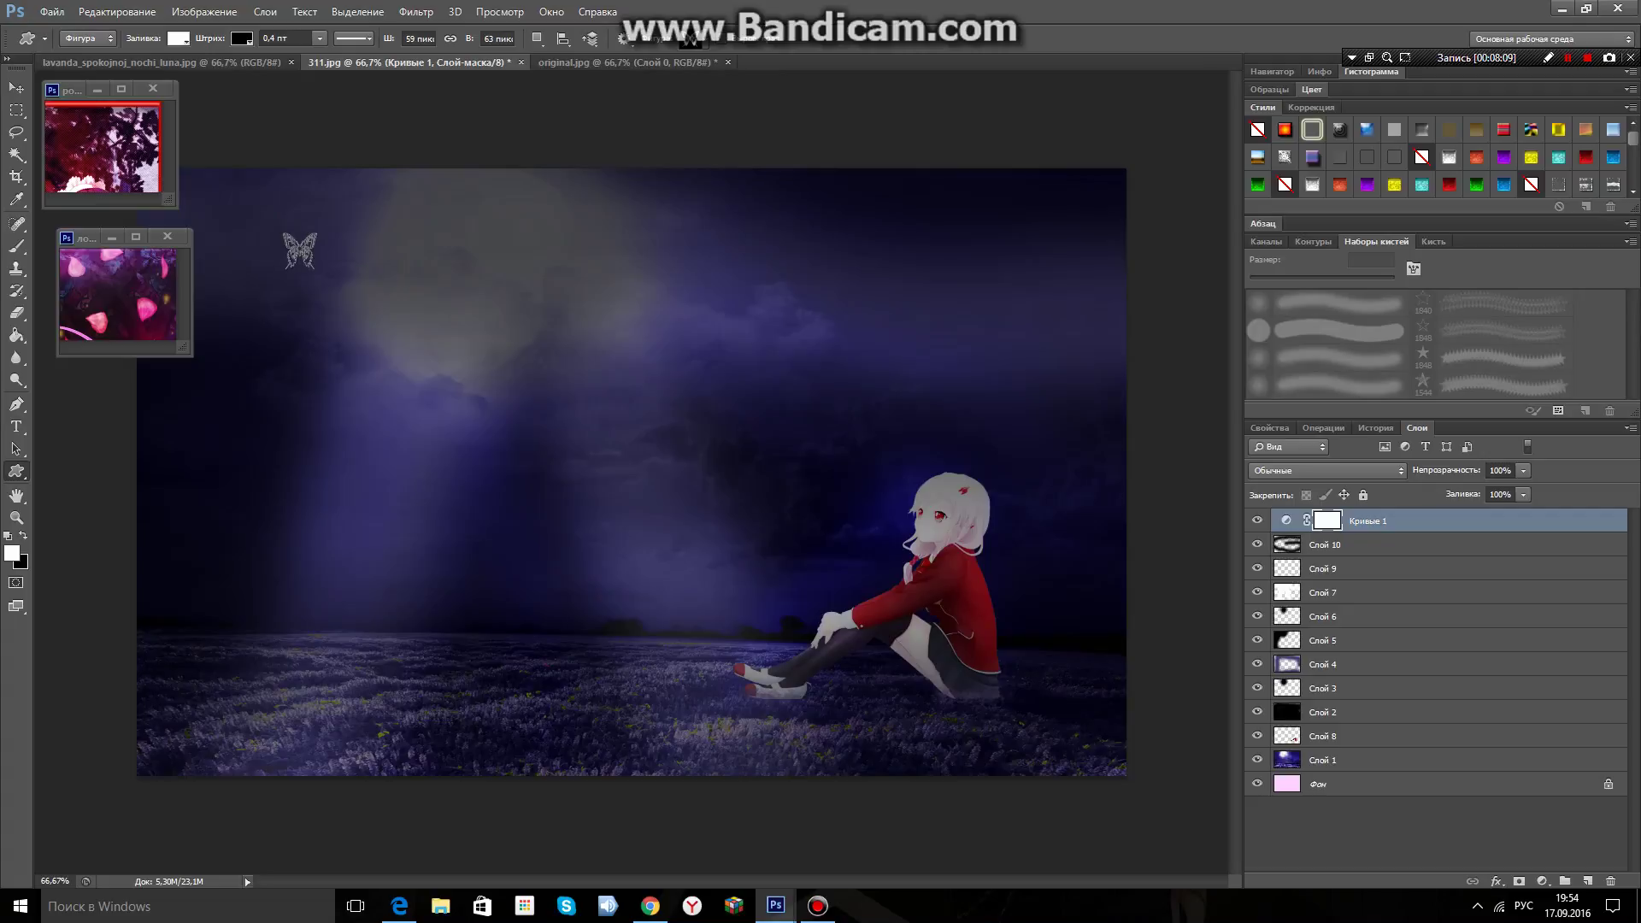
drag(759, 238, 793, 274)
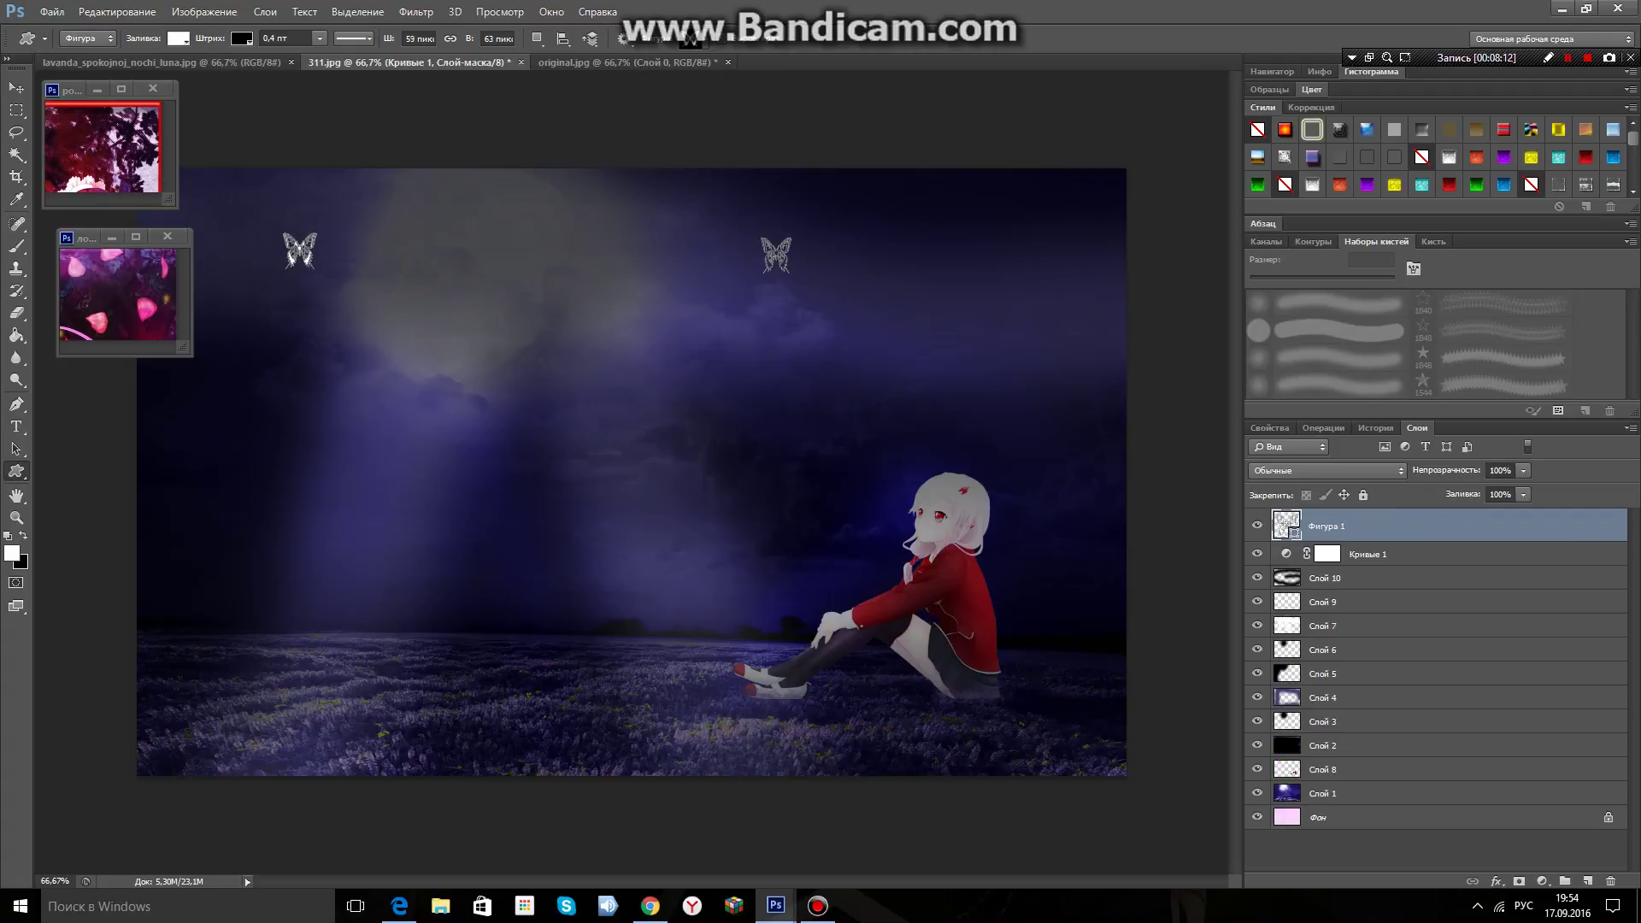
drag(267, 454, 295, 484)
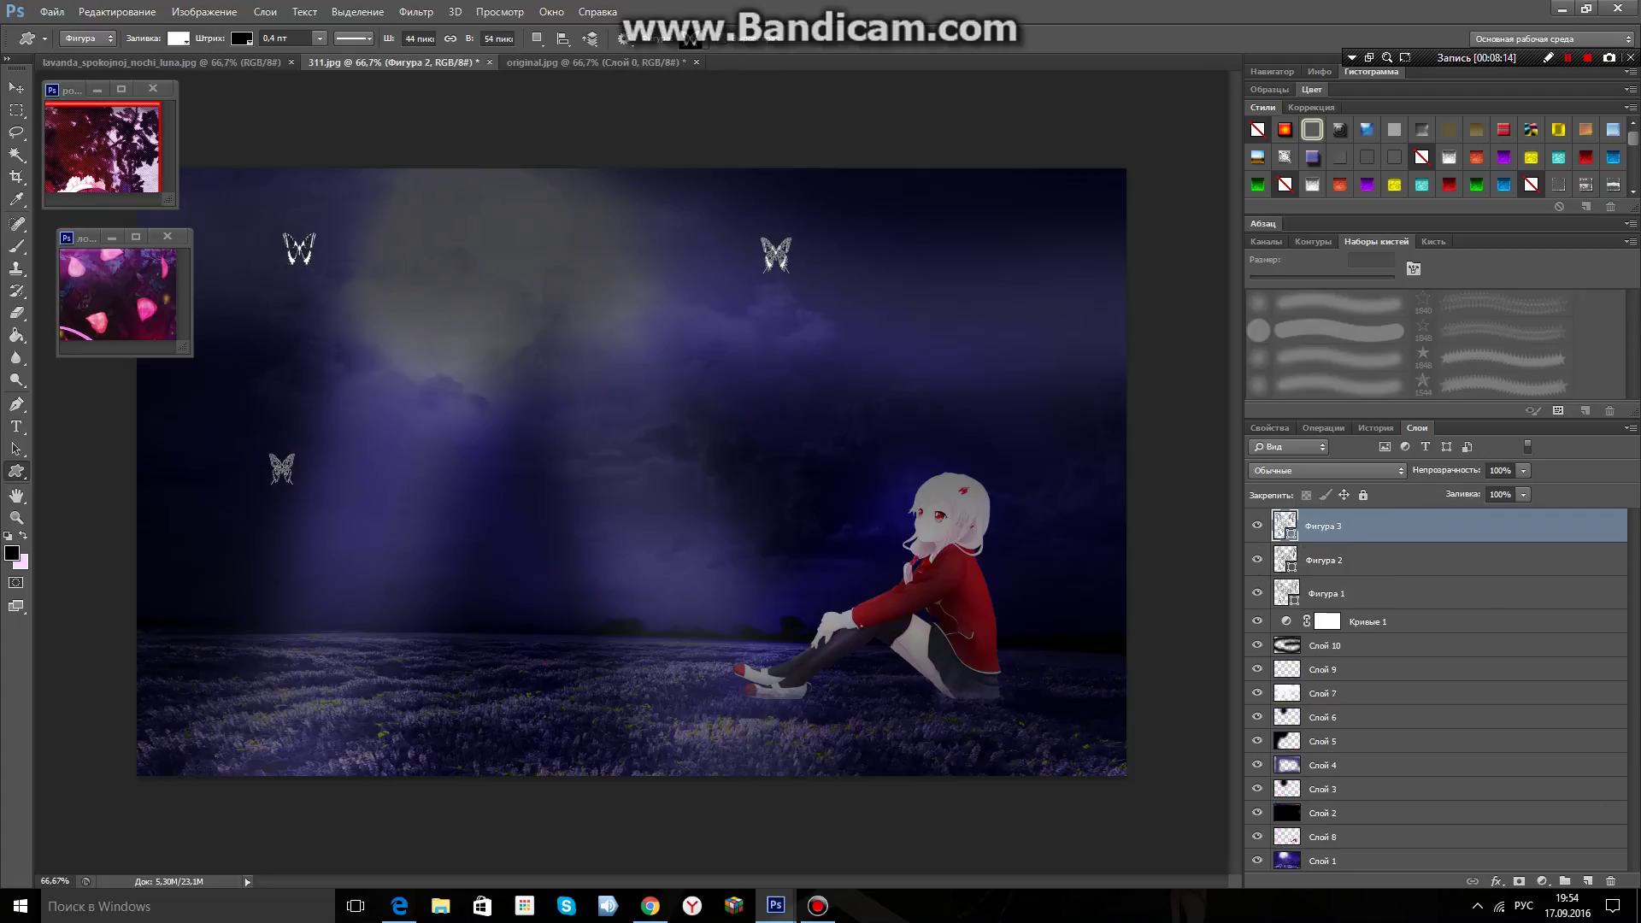
drag(985, 341, 1017, 371)
drag(561, 544, 590, 573)
Select all five butterfly shape layers and merge them into a single shape layer.
shift+click(1350, 559)
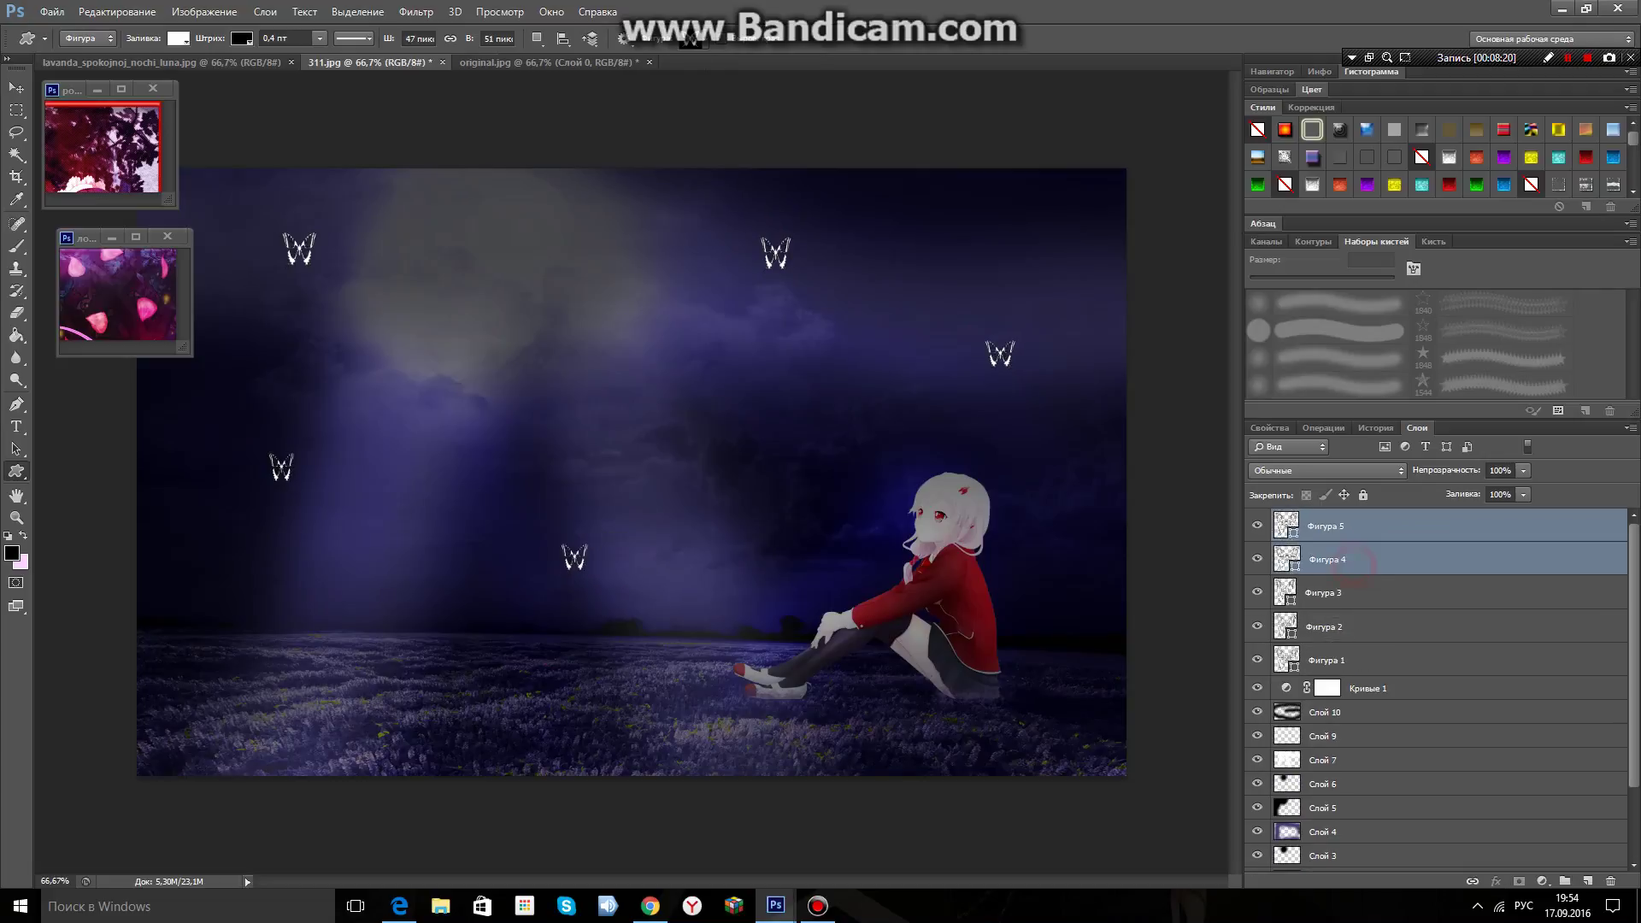
shift+click(1349, 592)
shift+click(1350, 627)
shift+click(1349, 660)
right_click(1350, 660)
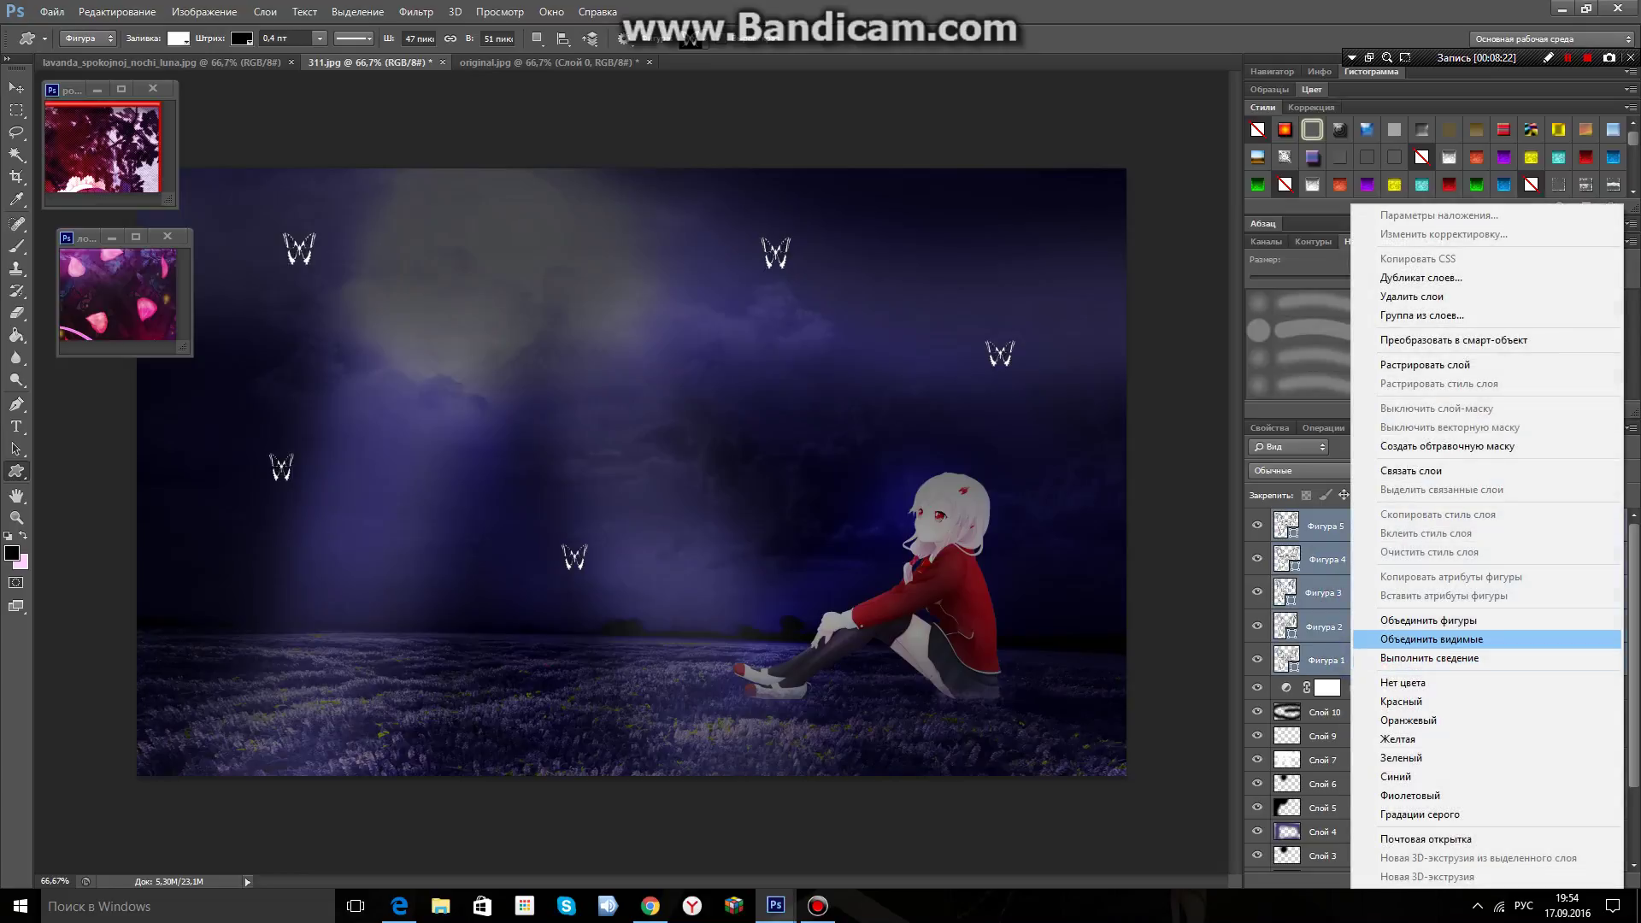
click(1448, 623)
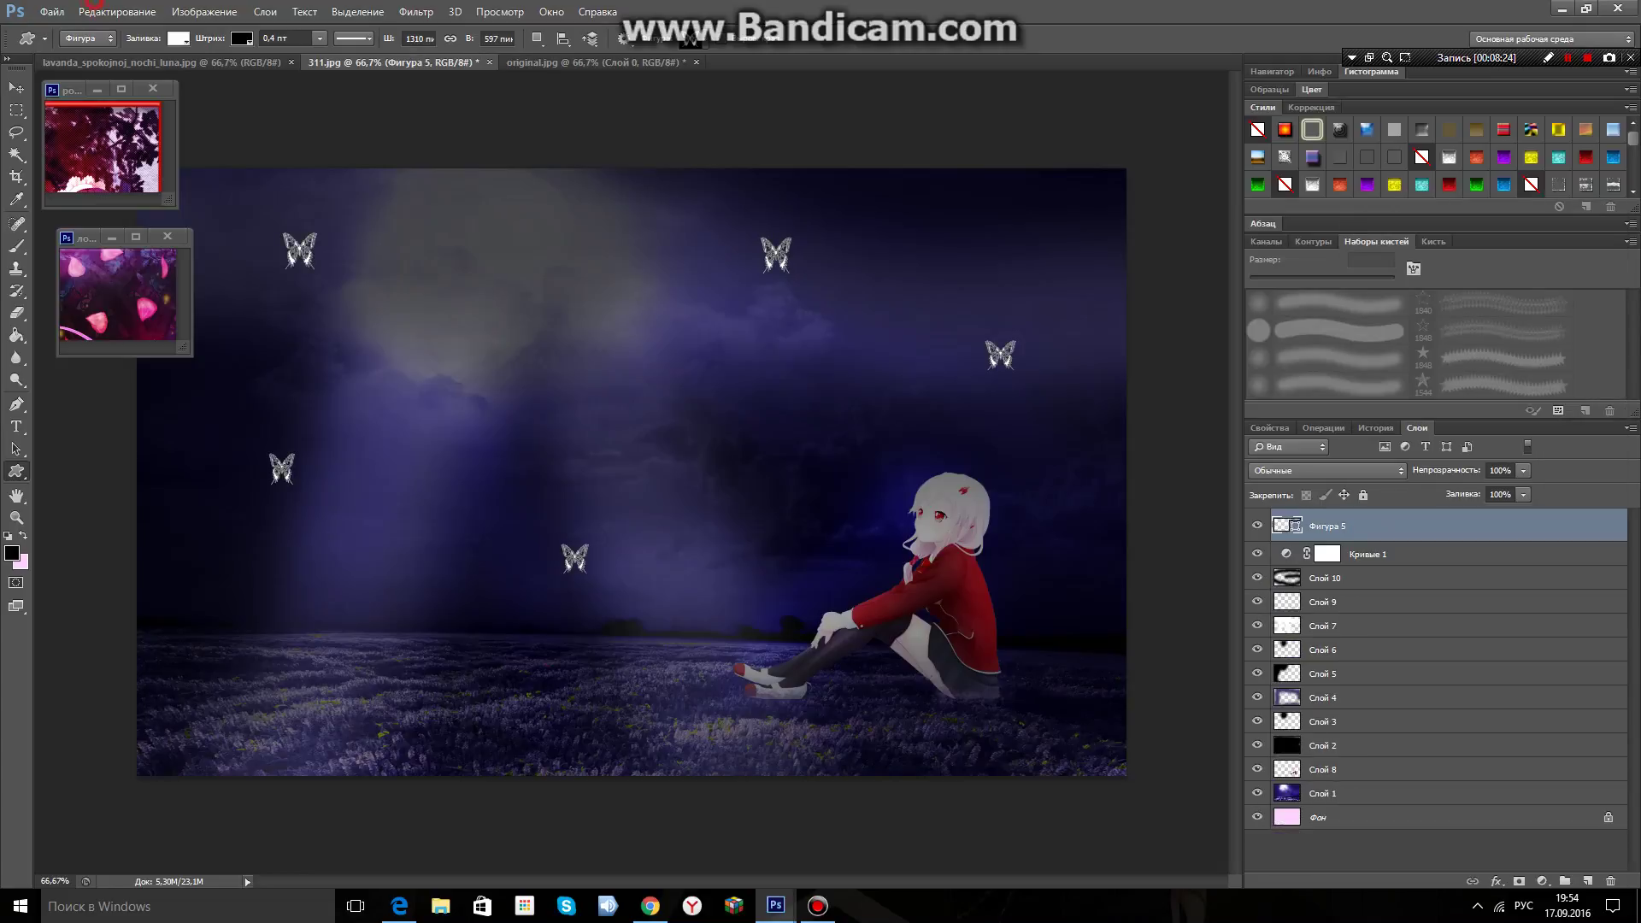
Transform the merged butterfly shape: rotate it -13.9°, scale it to 101.37% width and 111.22% height, and shift it to X 878, Y 450.25.
click(117, 11)
click(186, 328)
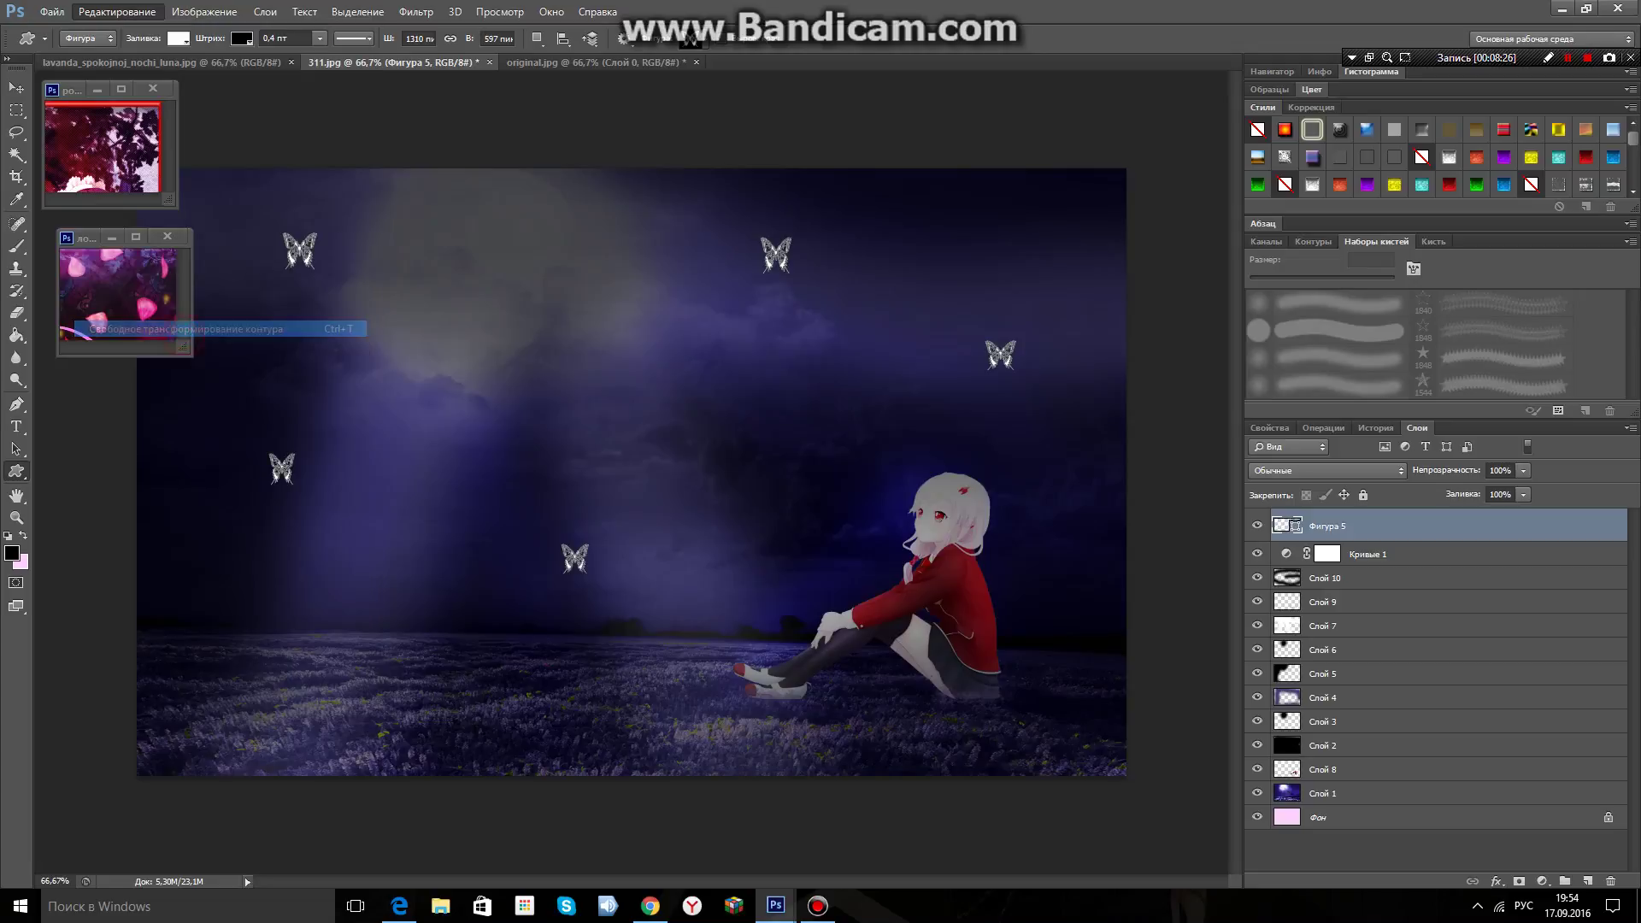
drag(1017, 234, 1010, 76)
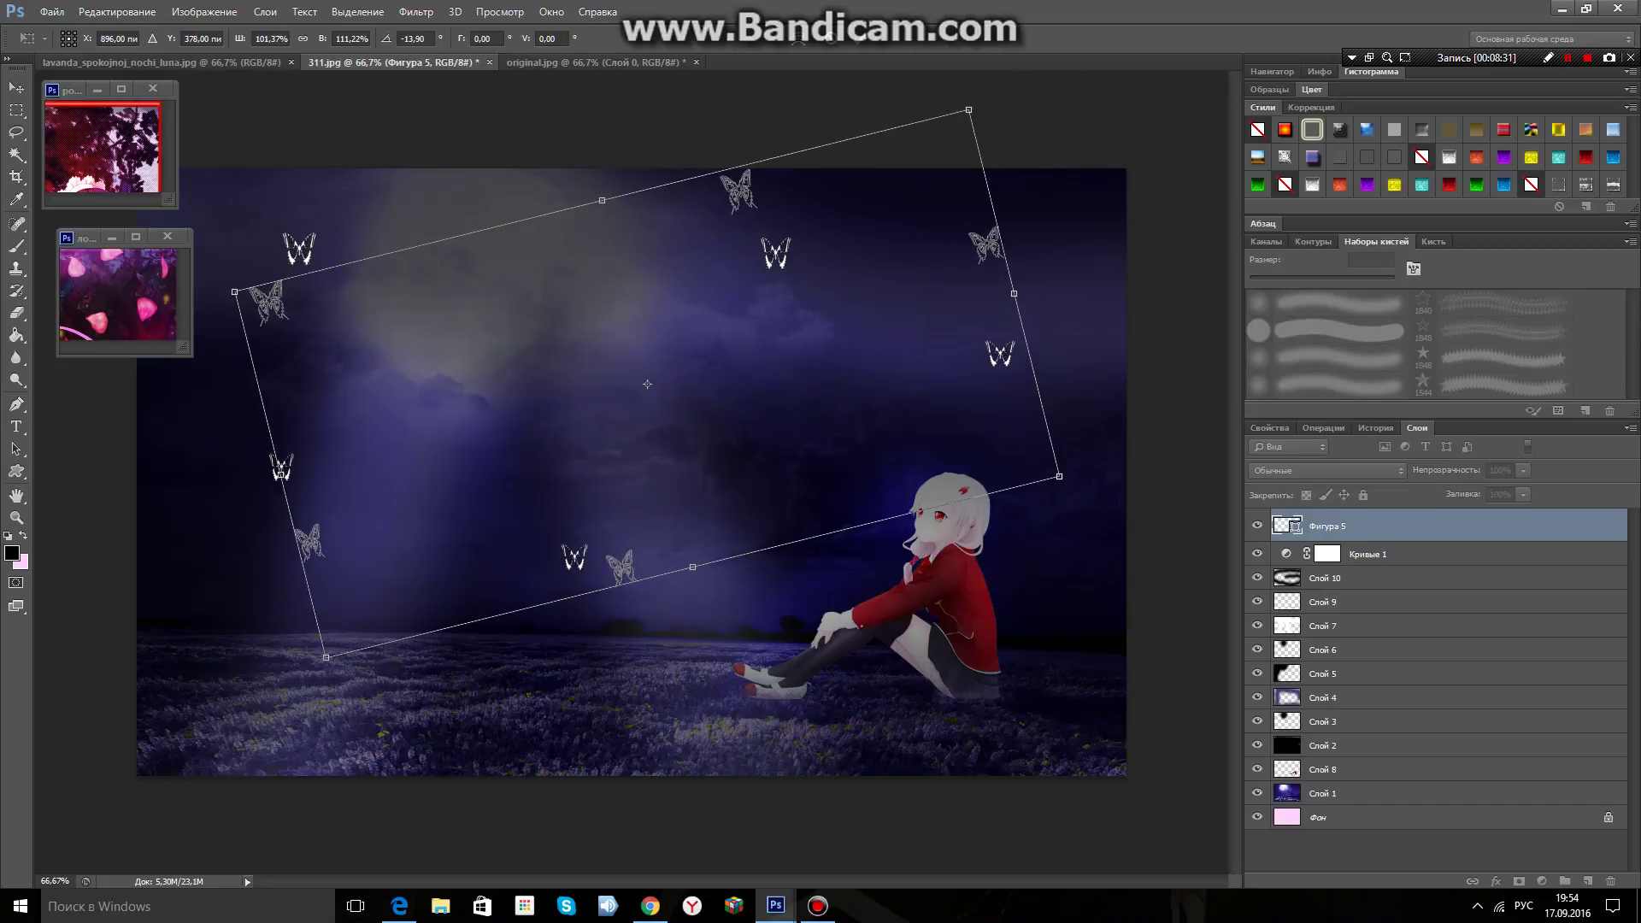
drag(864, 398, 853, 439)
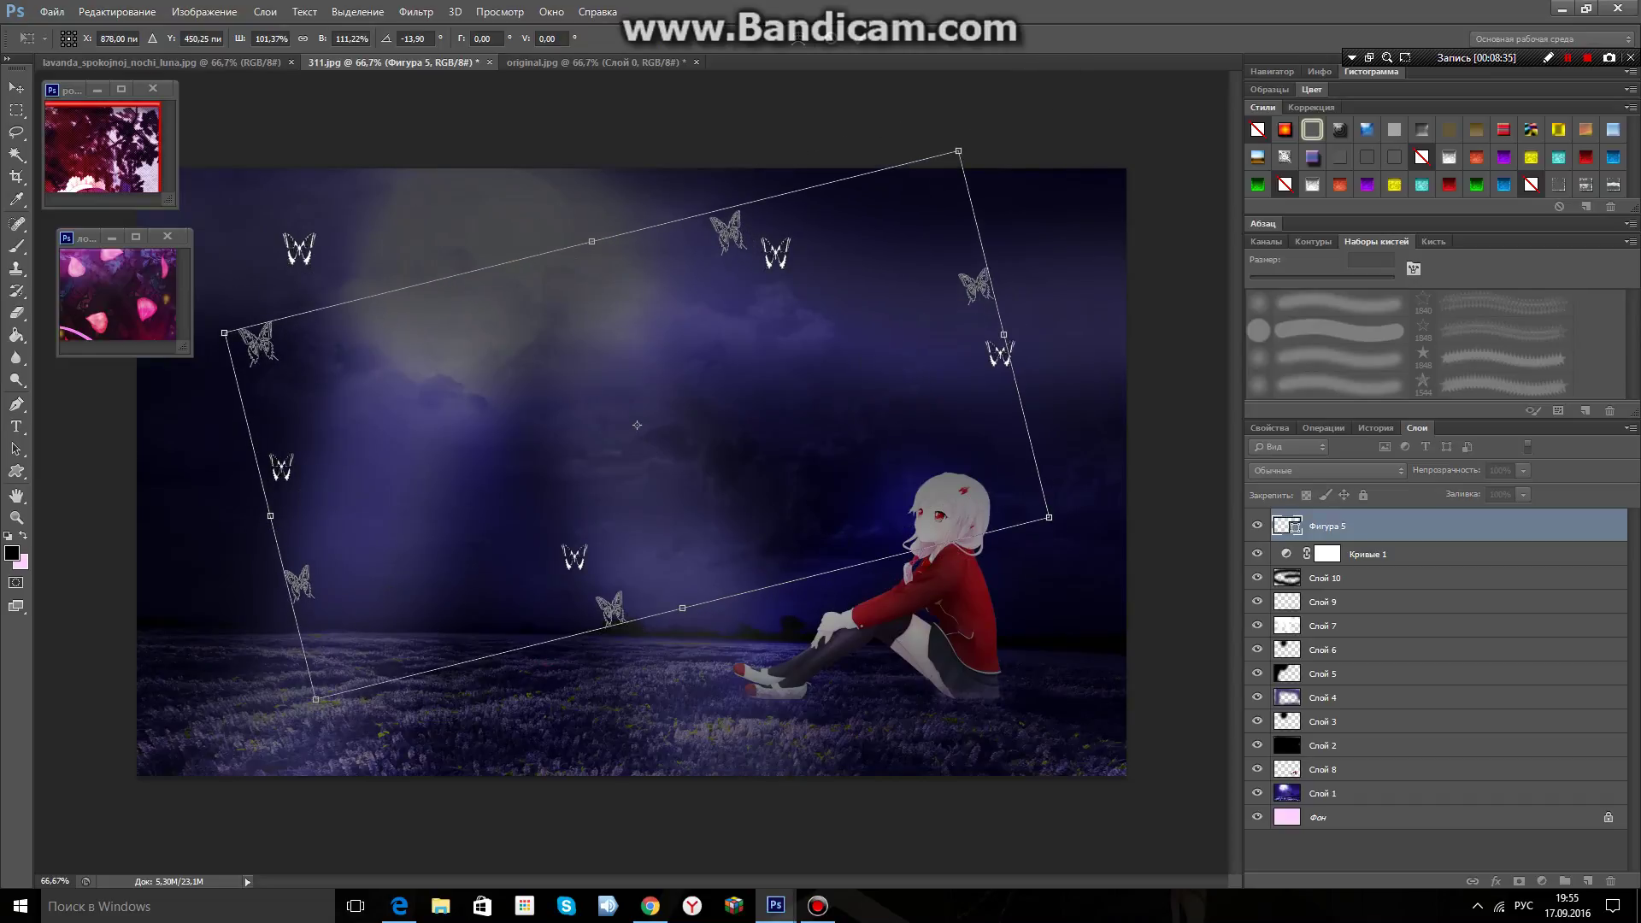
key(Return)
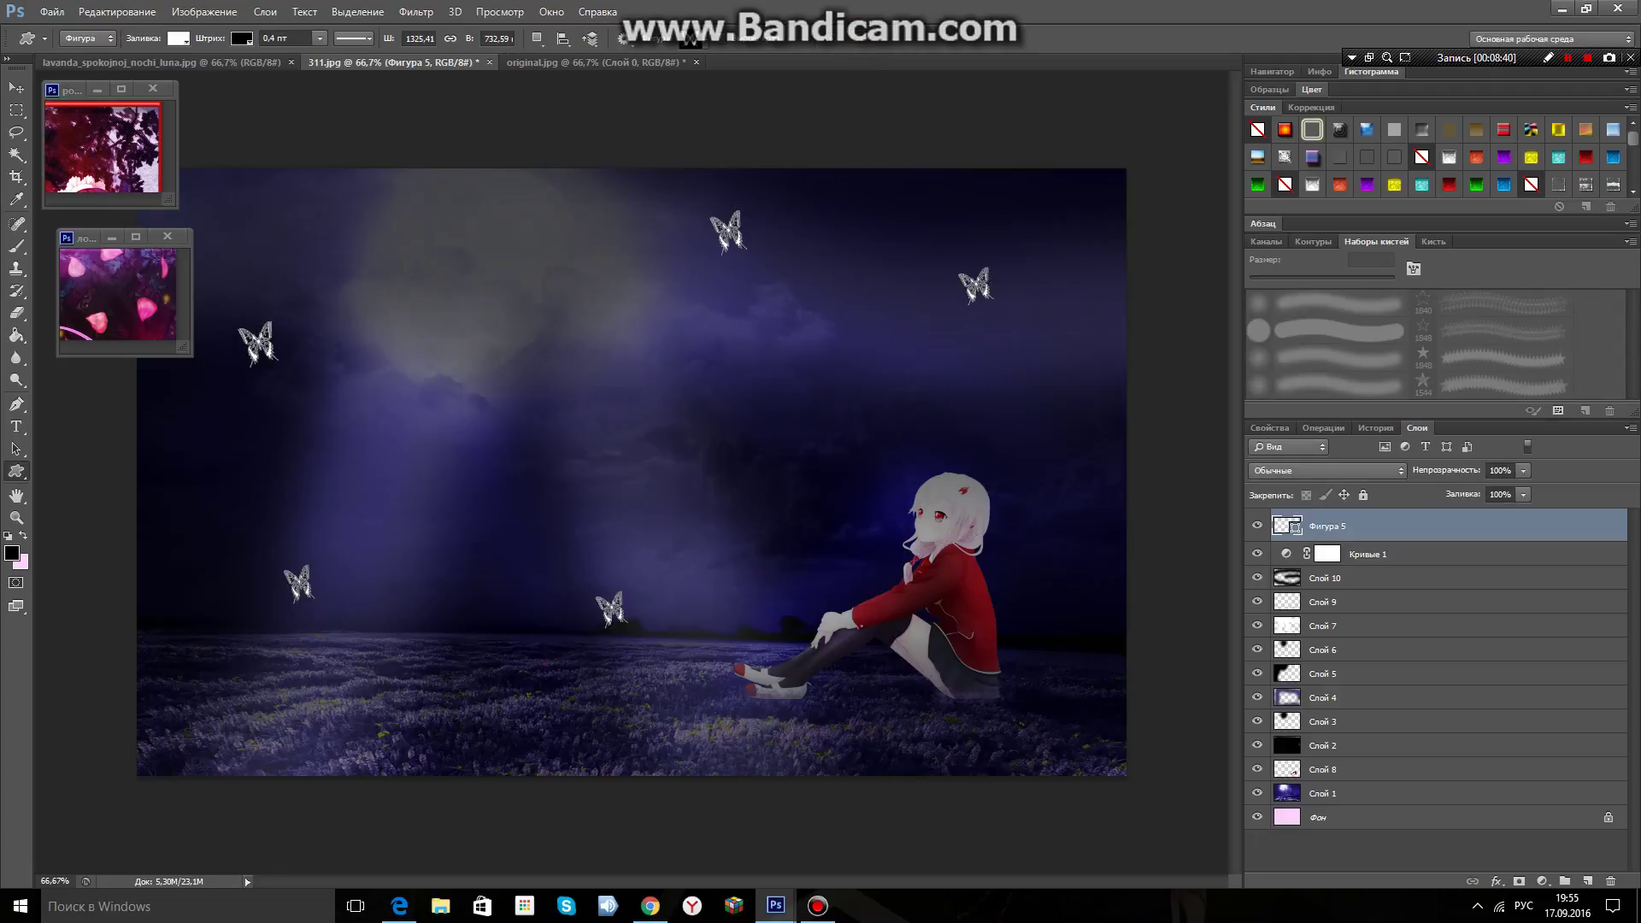
Apply a blue preset style with stroke, inner glow and gradient overlay to the butterfly shape layer.
scroll(1436, 157, down, 5)
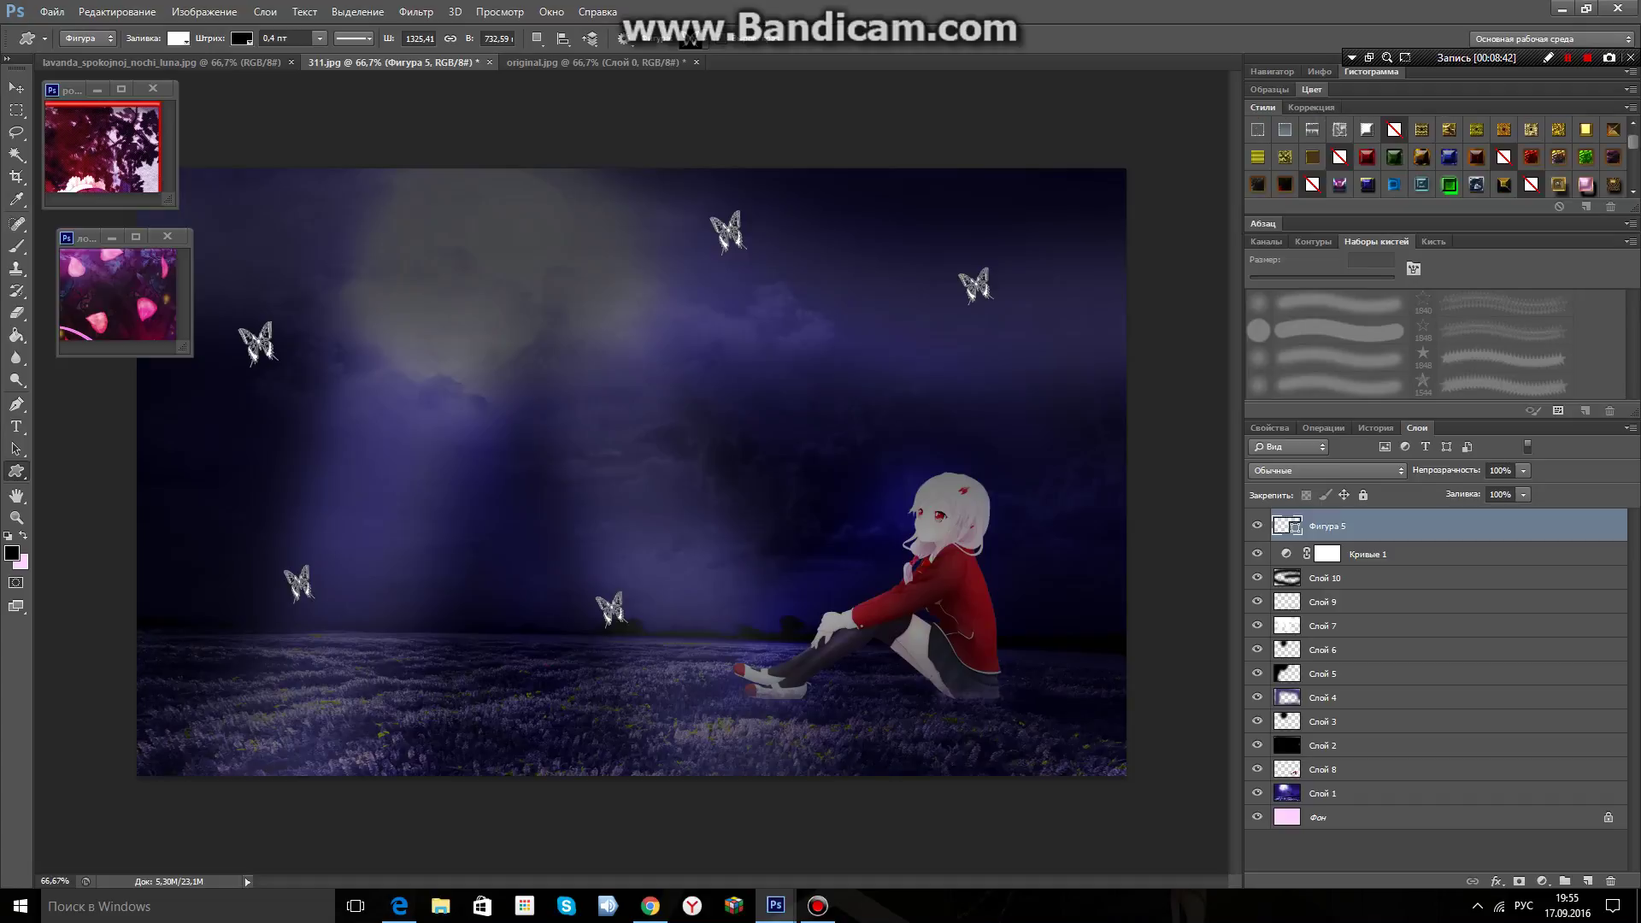
scroll(1436, 157, down, 3)
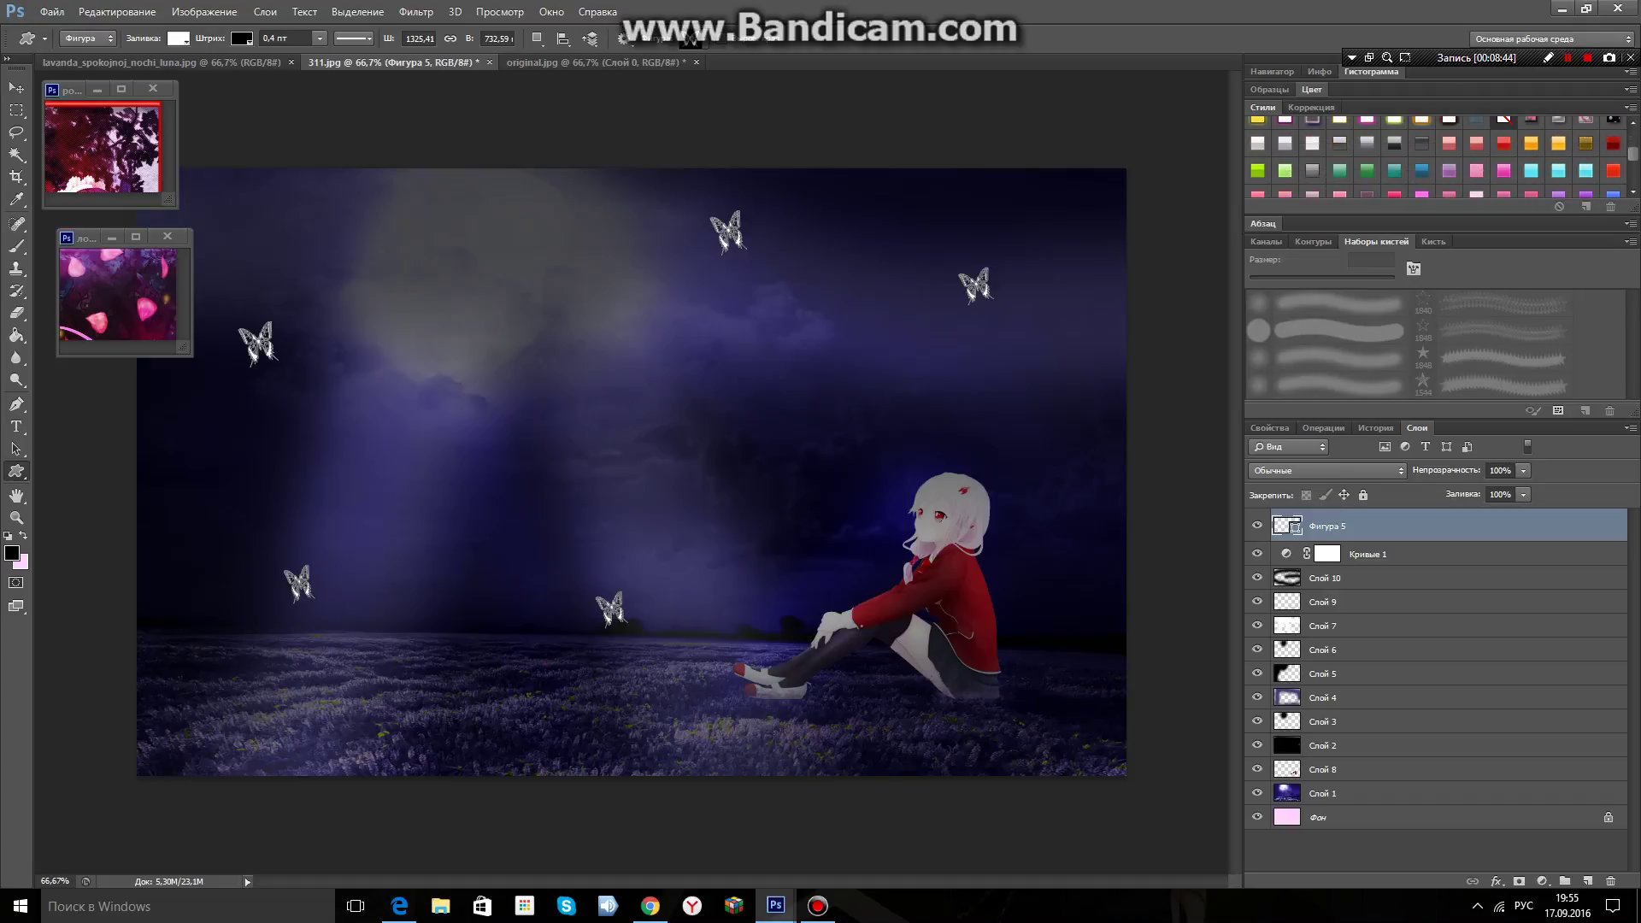
click(1393, 144)
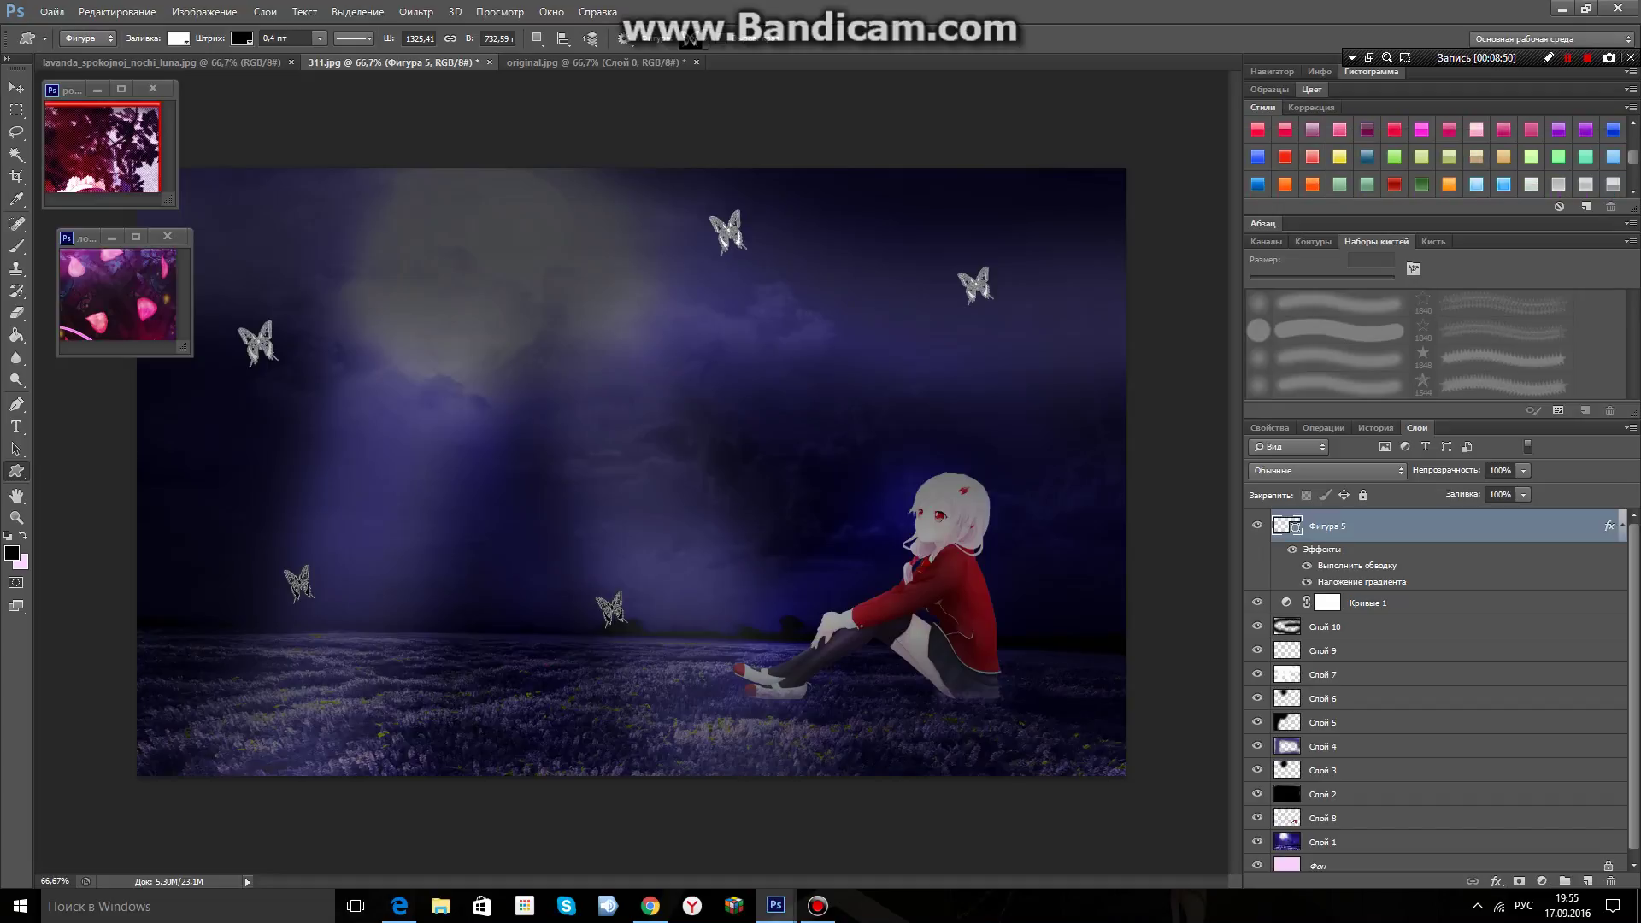
click(1257, 155)
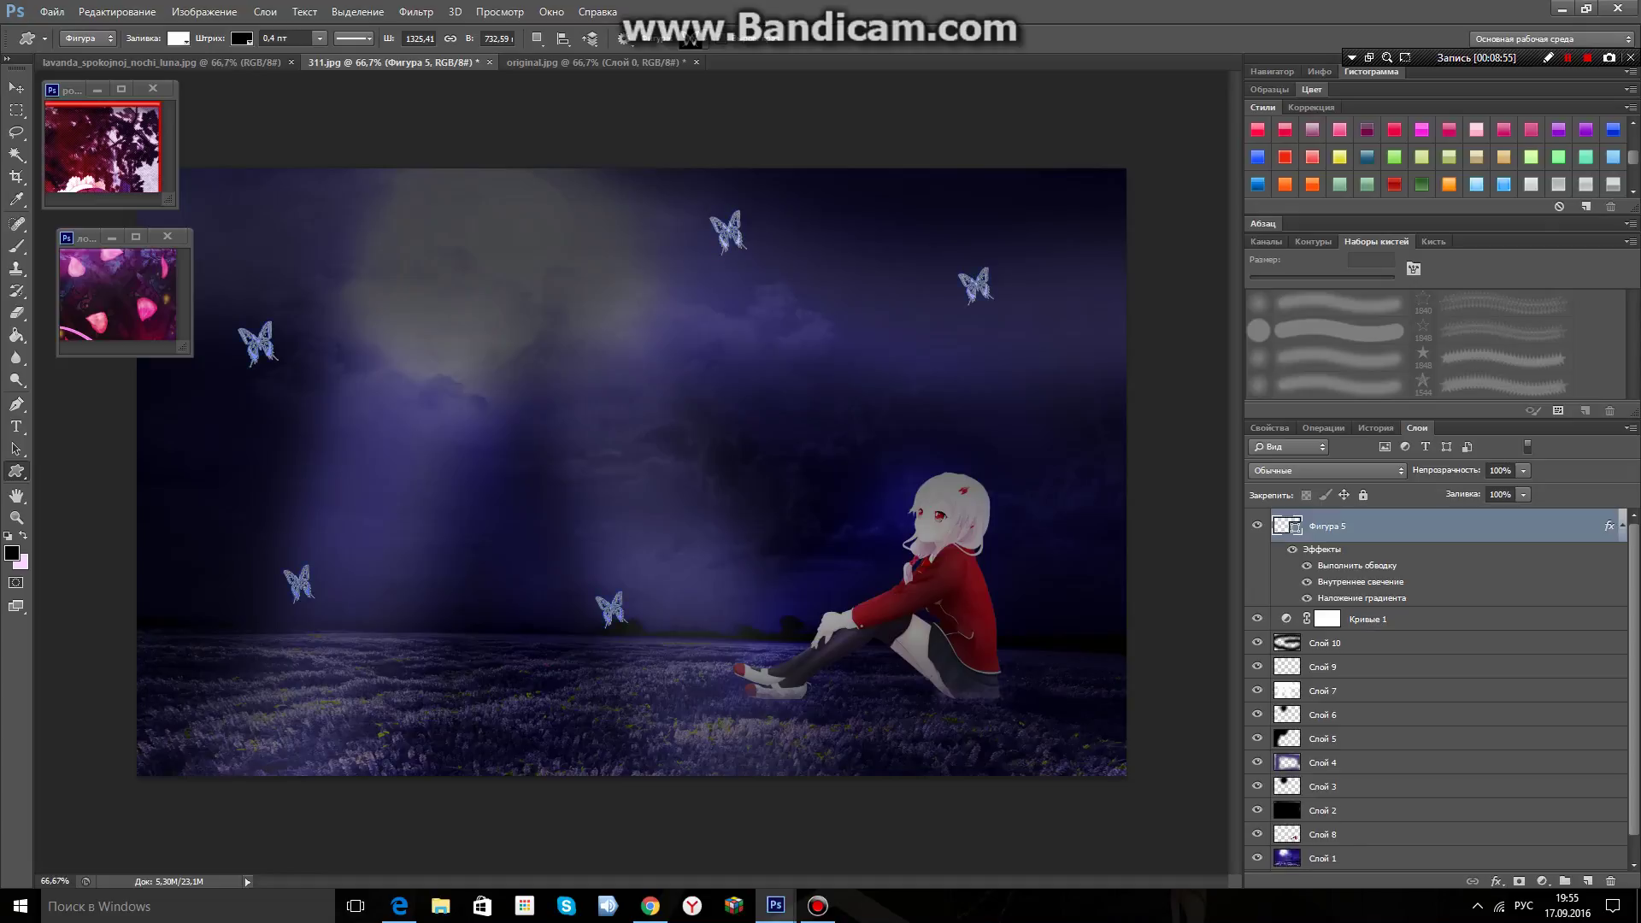
click(1428, 625)
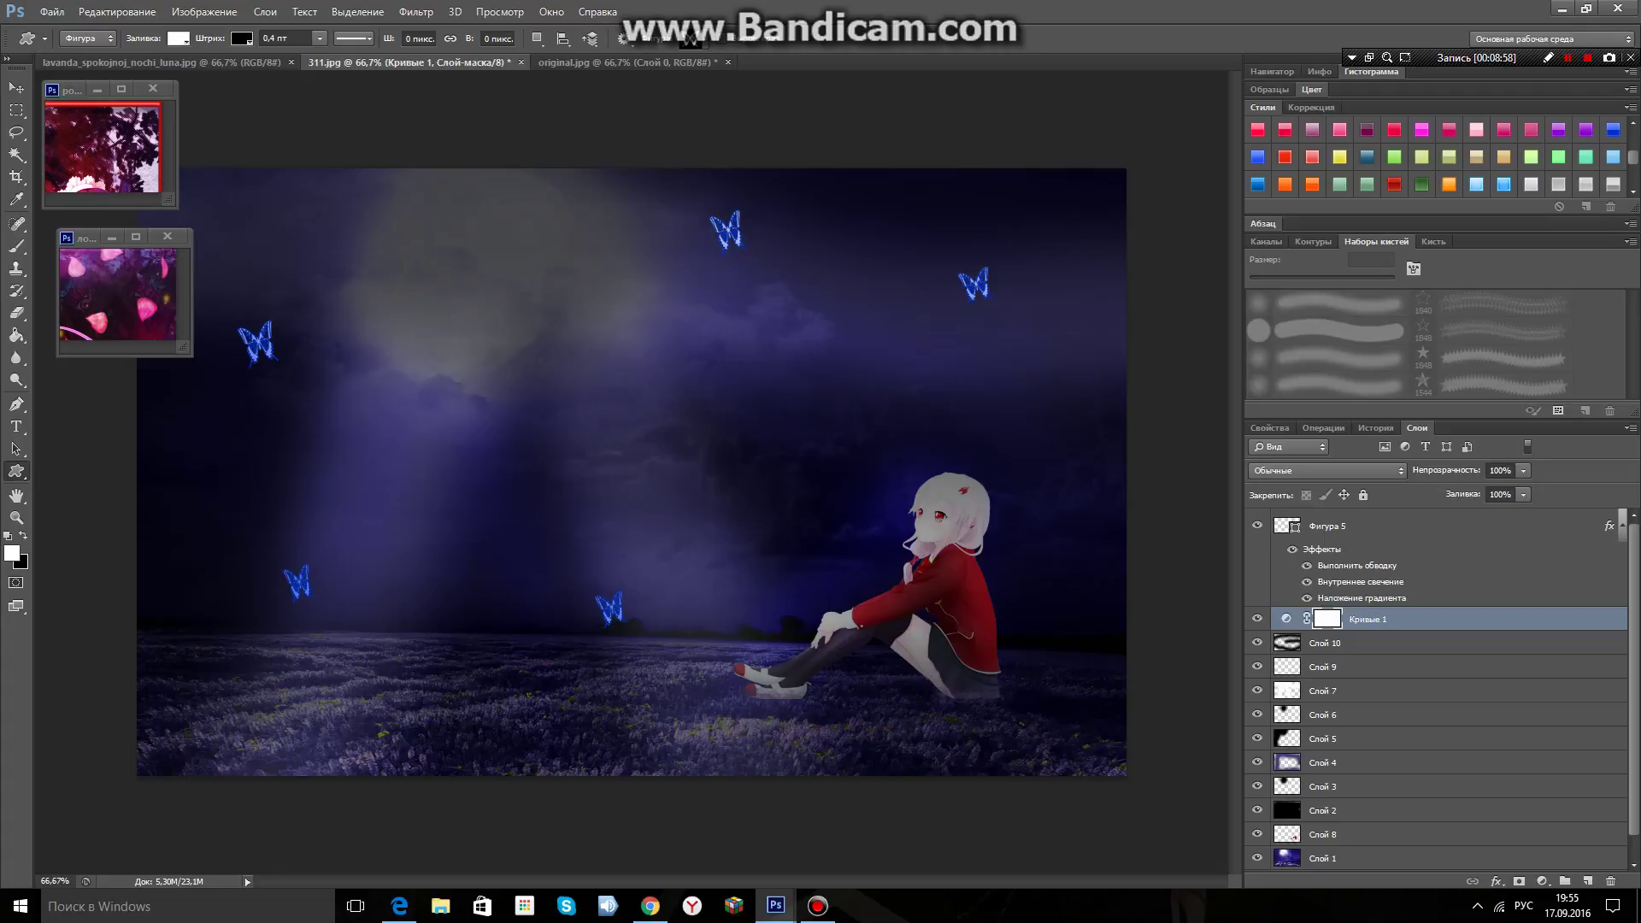
Set the butterfly layer's opacity to 17% and move it below Слой 8, directly above the background image layer Слой 1.
click(1431, 536)
drag(1524, 470, 1490, 499)
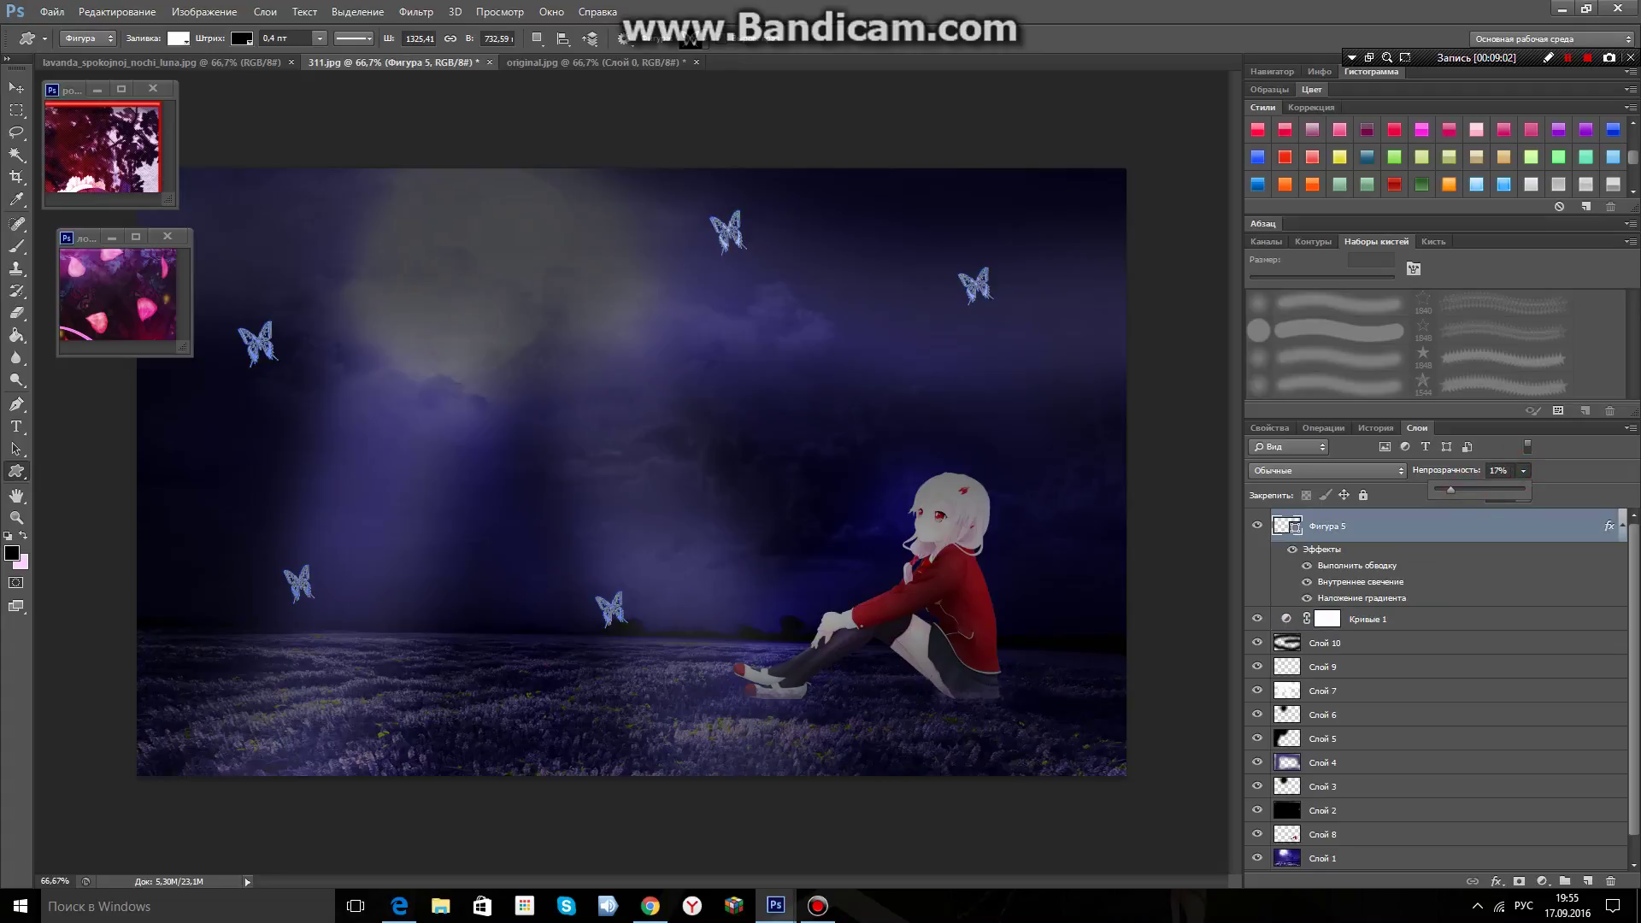
drag(1439, 530, 1441, 846)
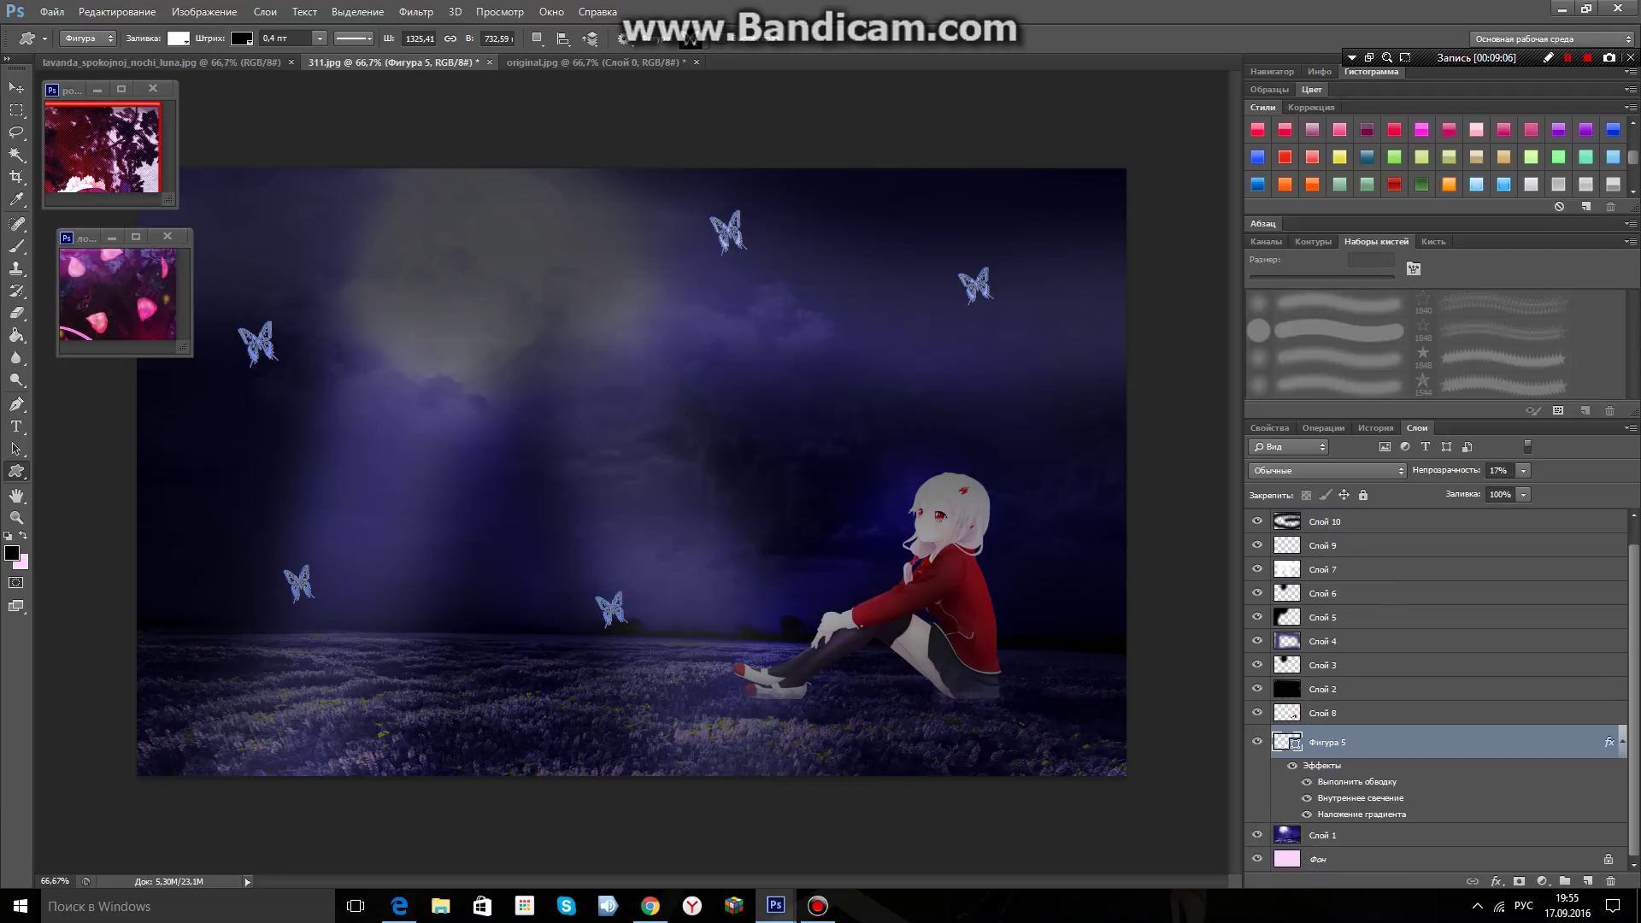
scroll(1441, 690, up, 1)
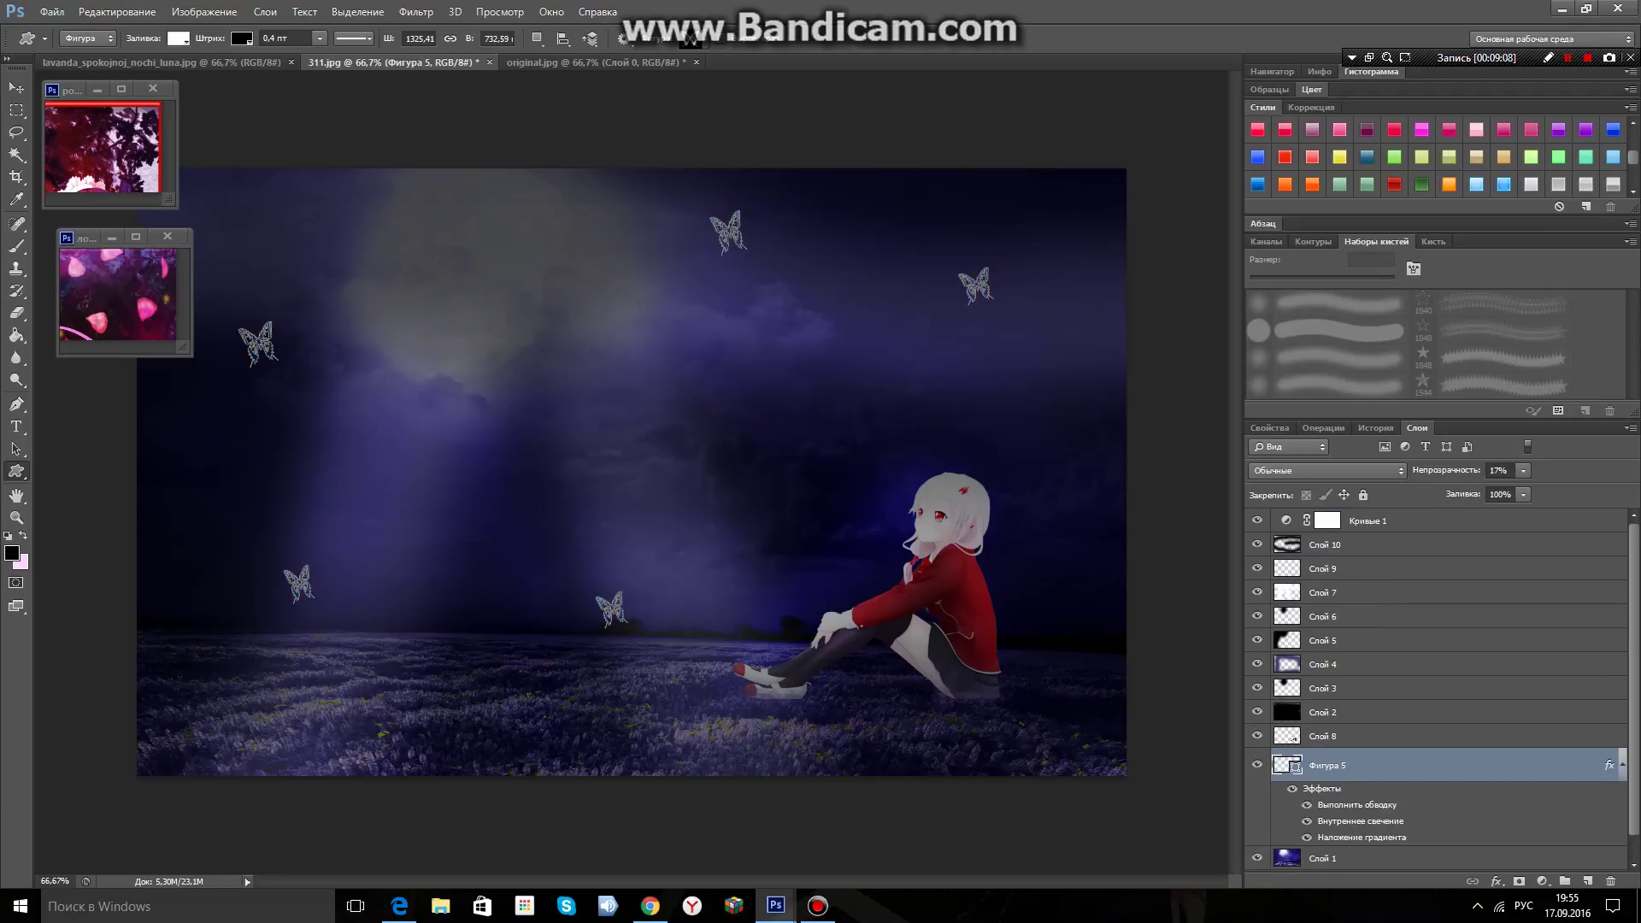
click(1382, 519)
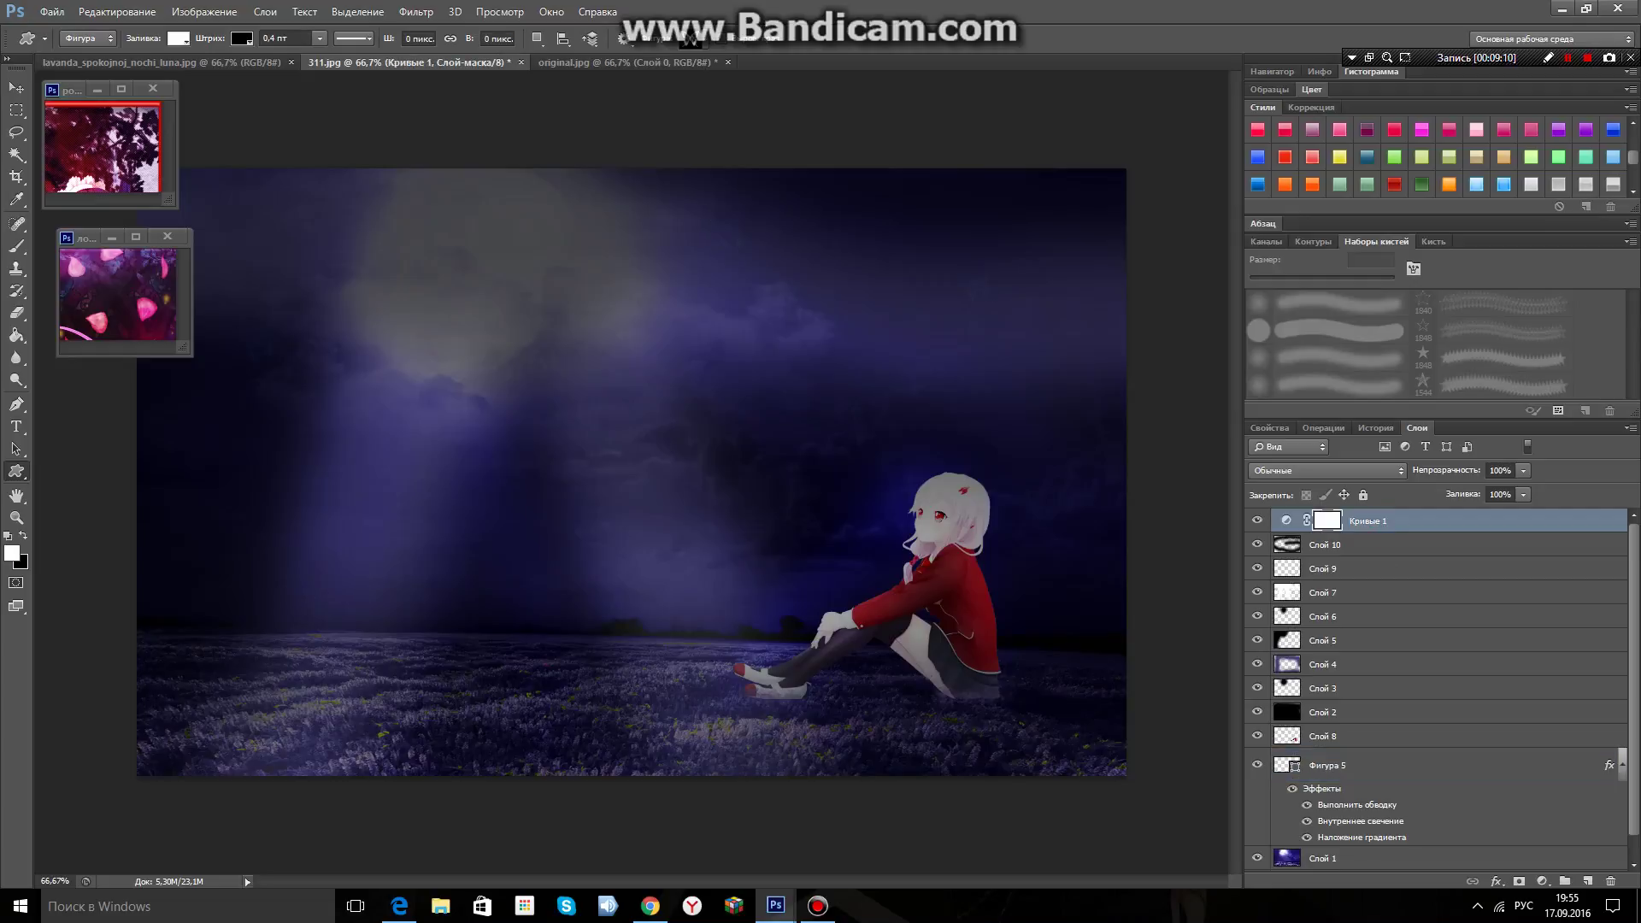
Set the butterfly shape layer's opacity to 41% and reselect the Curves layer.
scroll(1436, 684, down, 1)
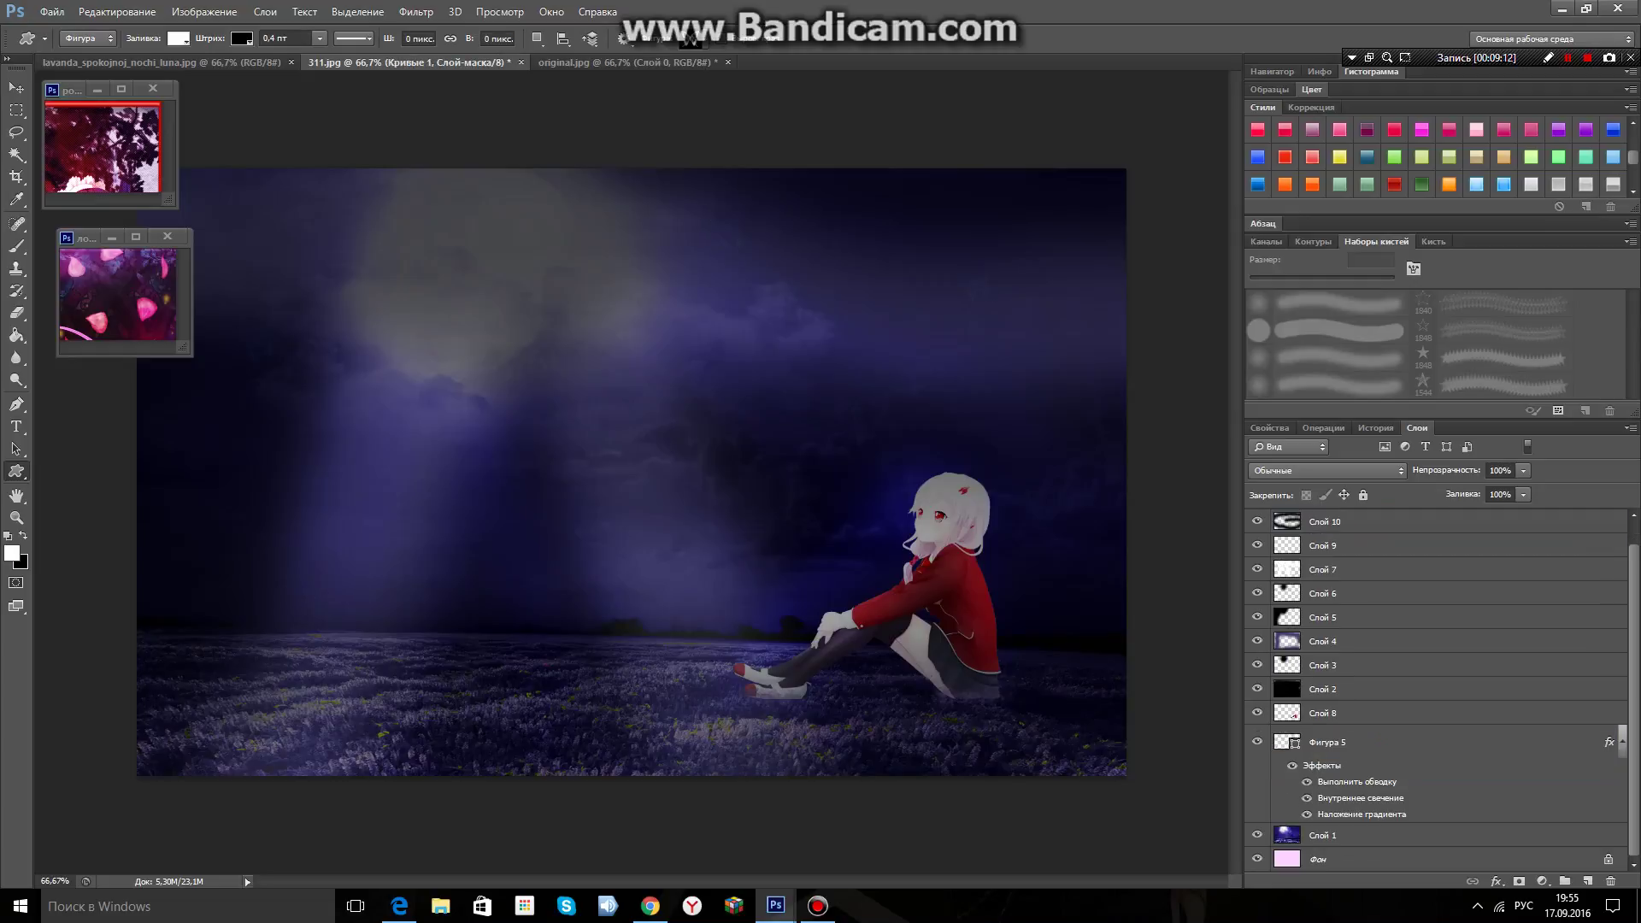
click(1257, 742)
click(1368, 742)
drag(1523, 470, 1544, 490)
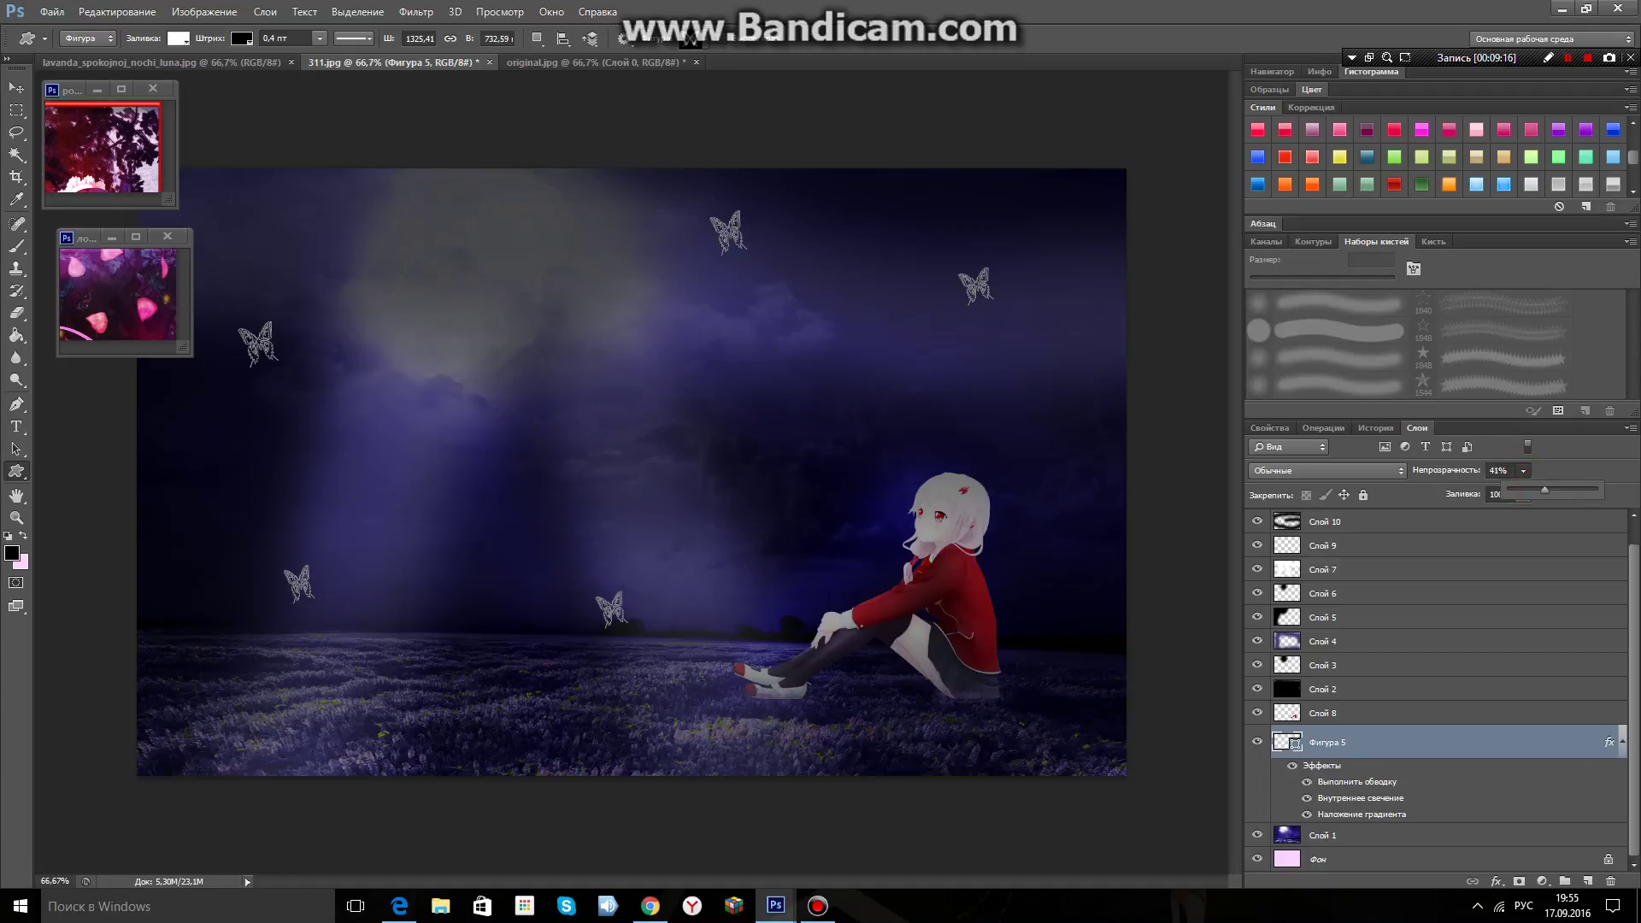
scroll(1436, 598, up, 1)
click(1399, 520)
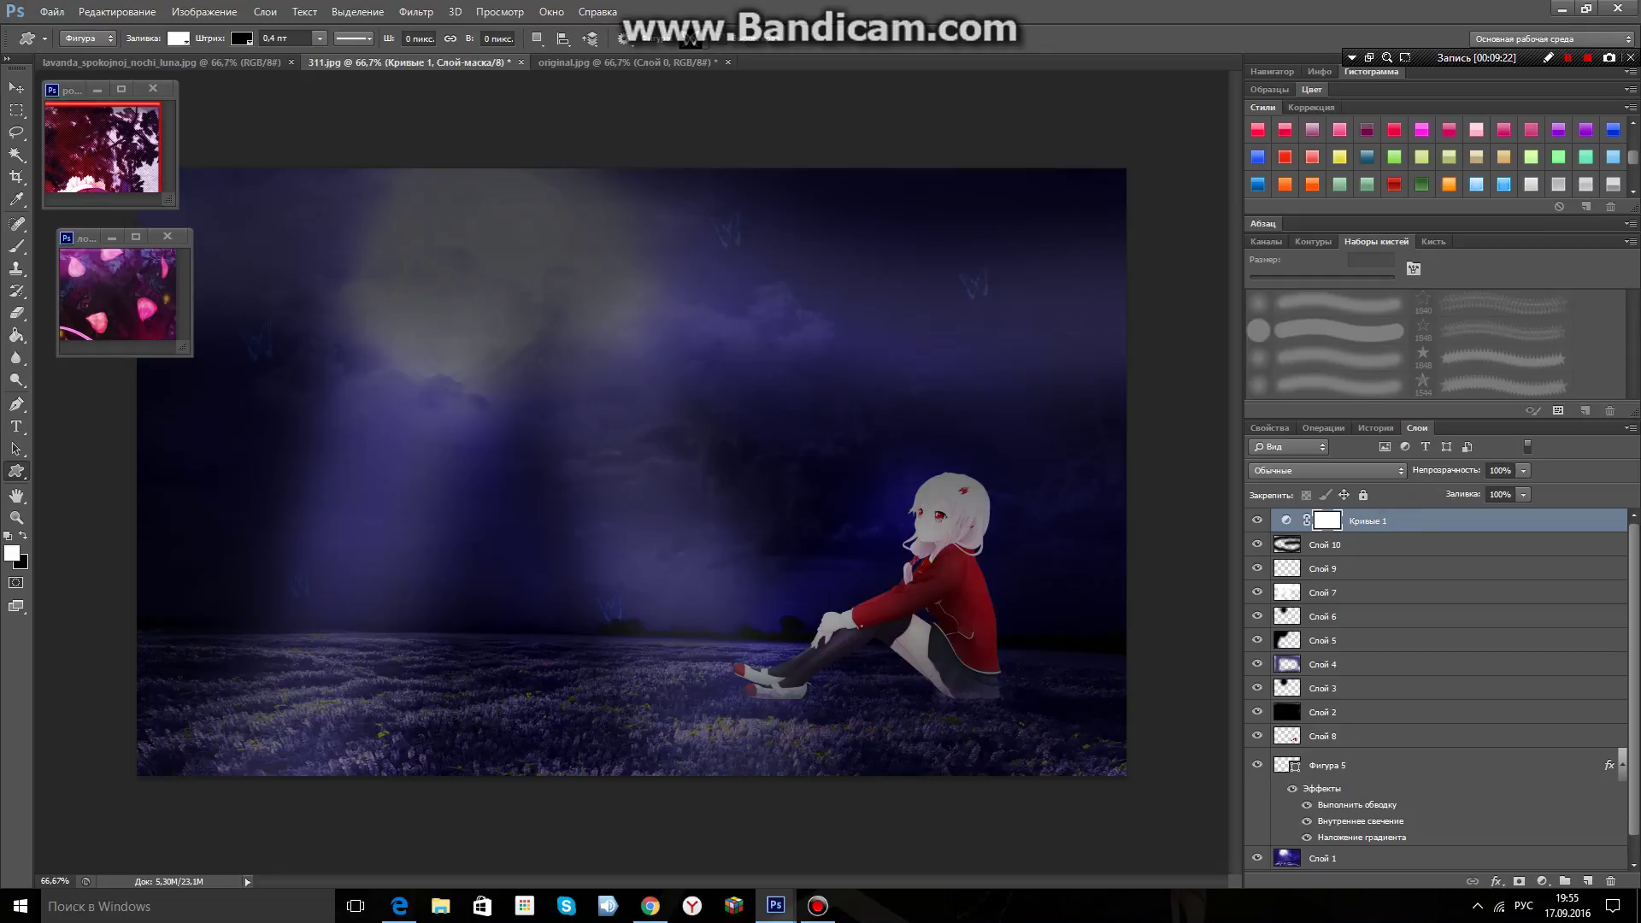
Add the author's nickname at 32.45 pt in the image's lower-right corner, with a preset style of inner shadow, gradient overlay and outer glow.
click(16, 427)
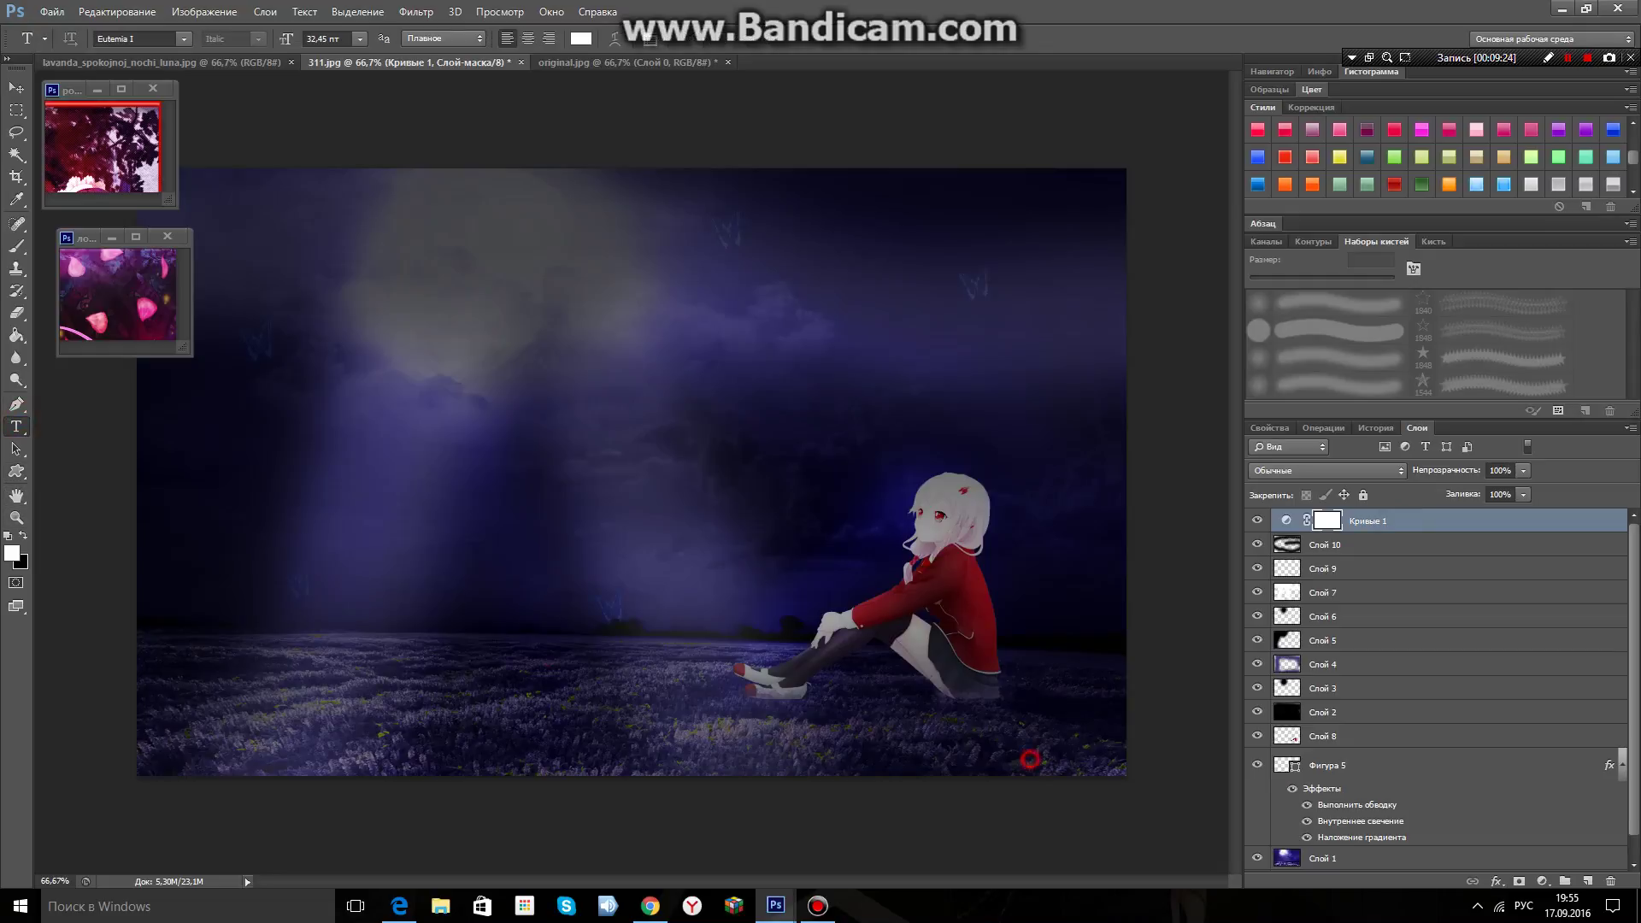
click(1030, 760)
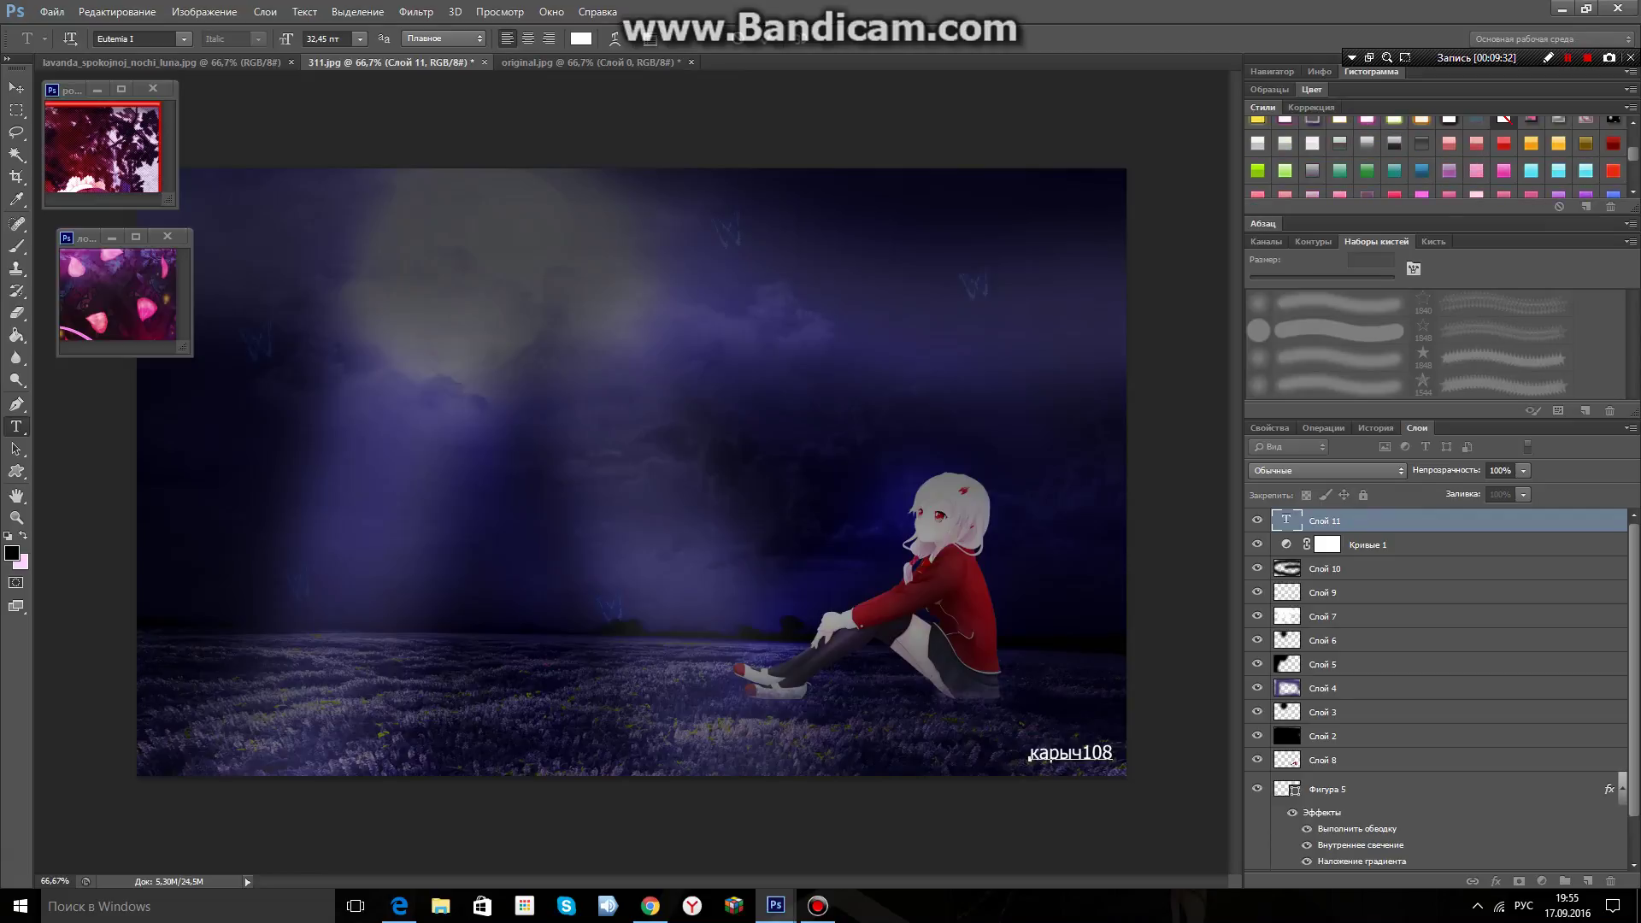
click(1558, 157)
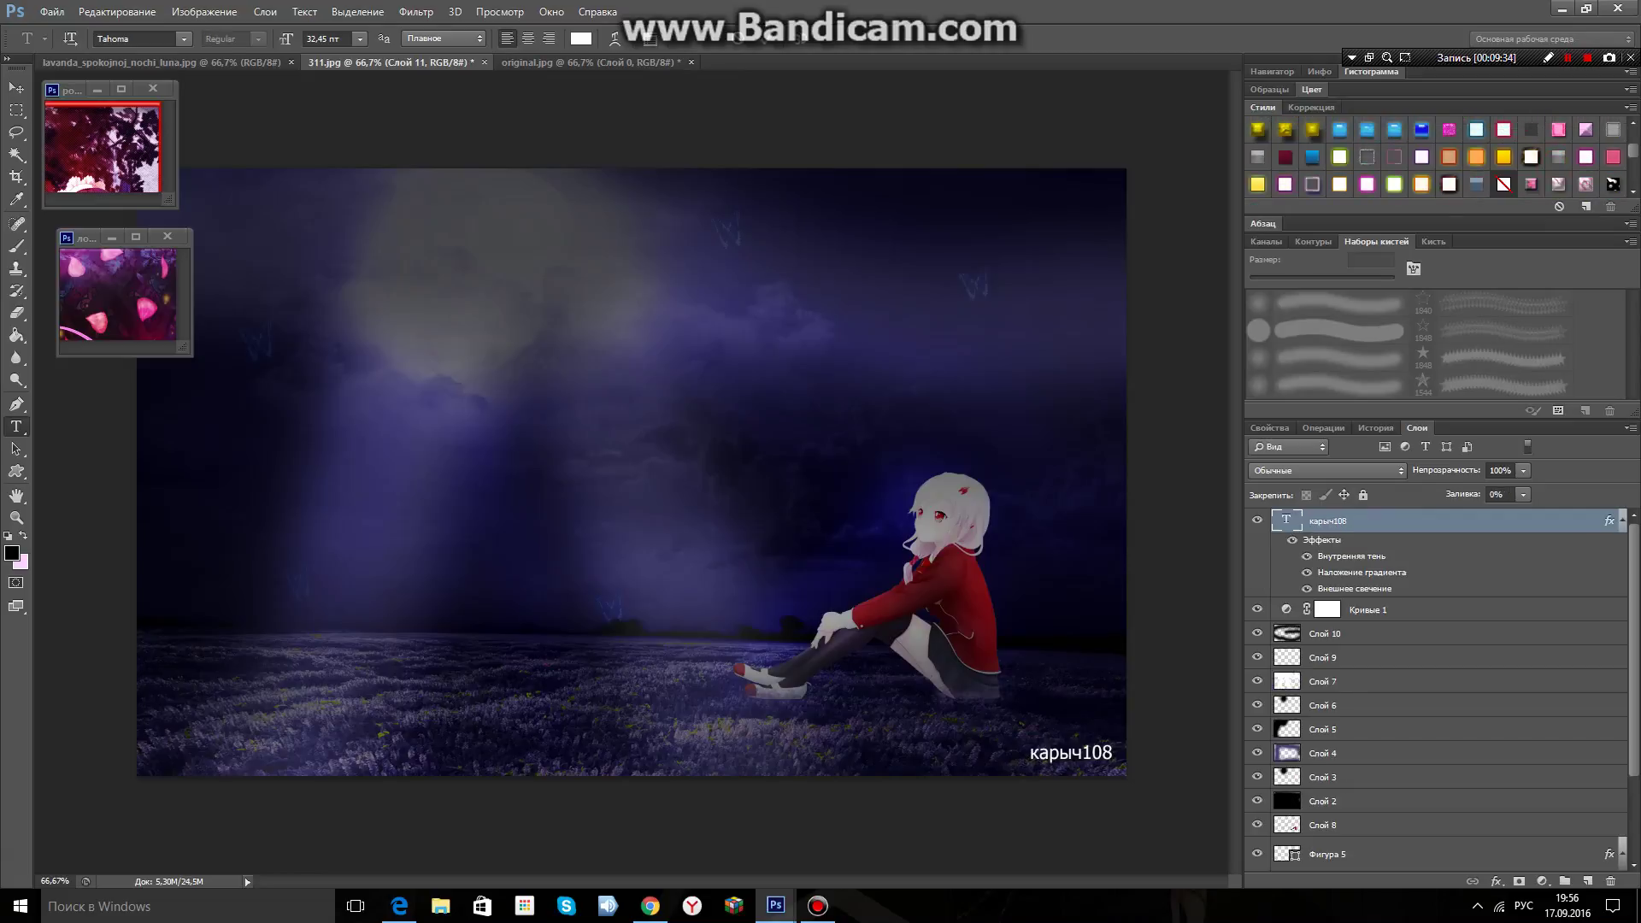
key(v)
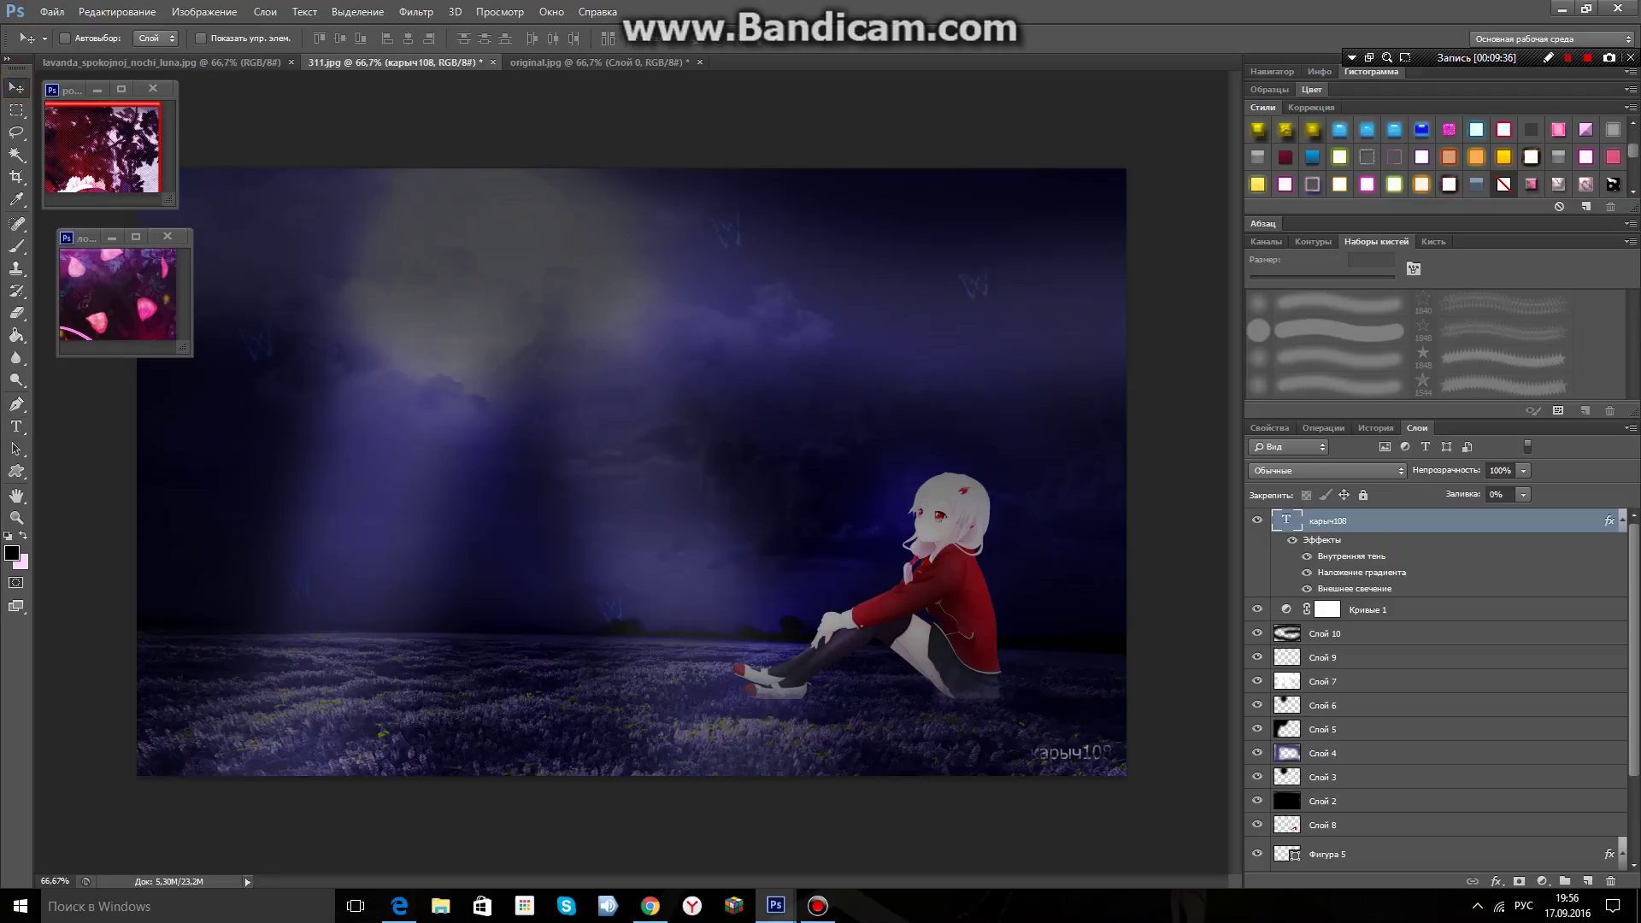
drag(1068, 752, 1091, 766)
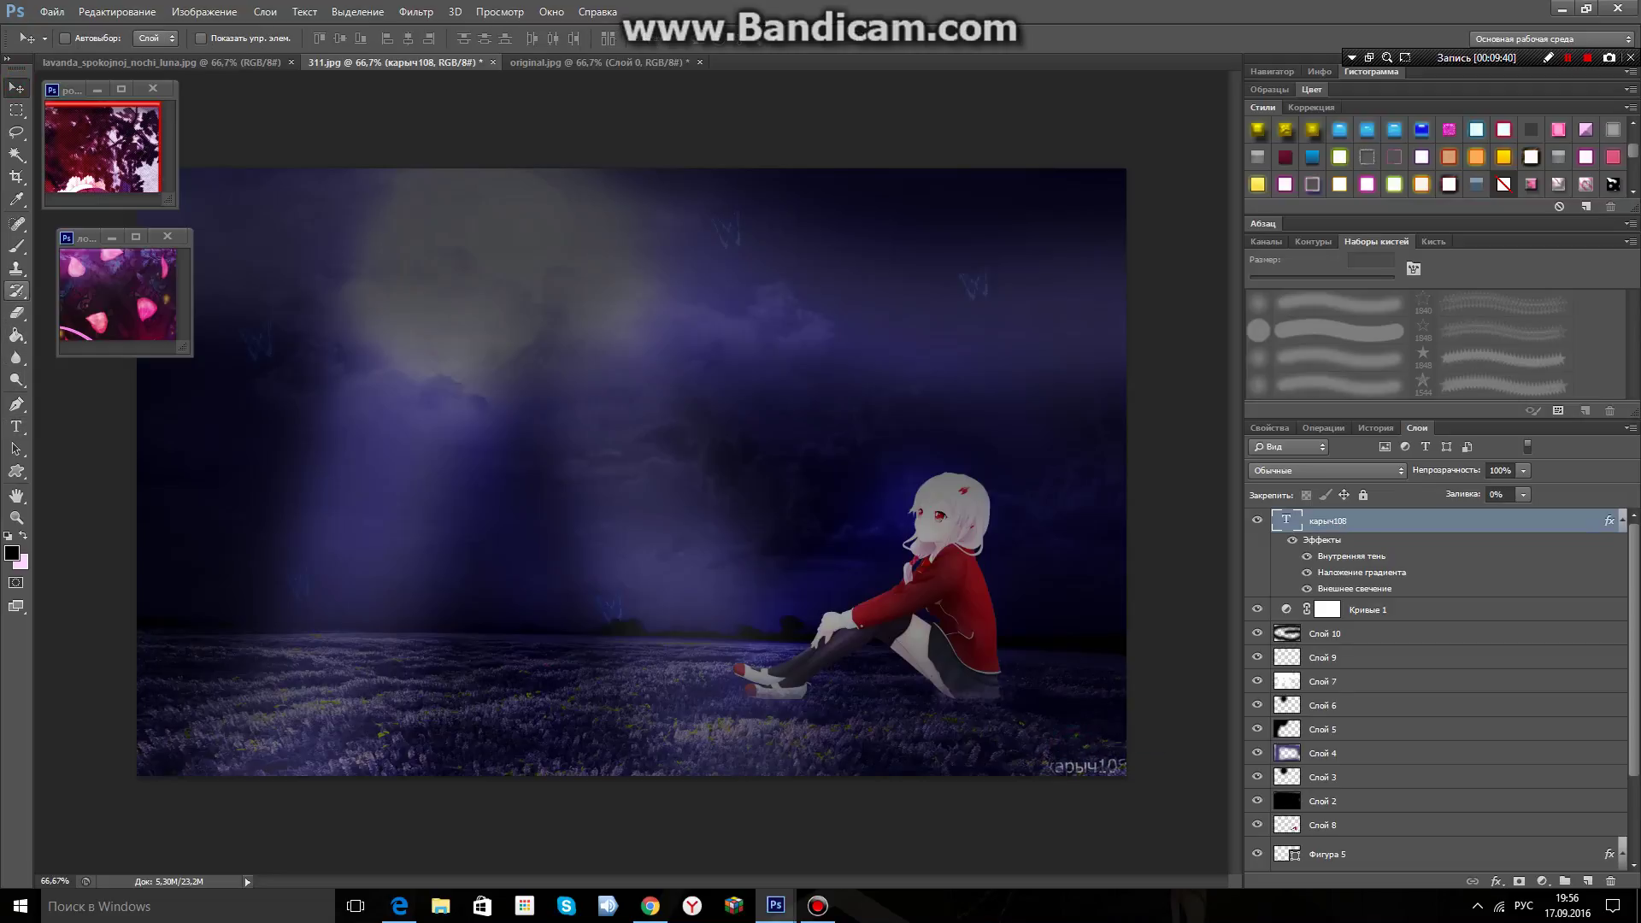
Rasterize the signature text and draw a small decorative flourish beside its first letter with a 1 px brush.
click(15, 247)
click(1045, 766)
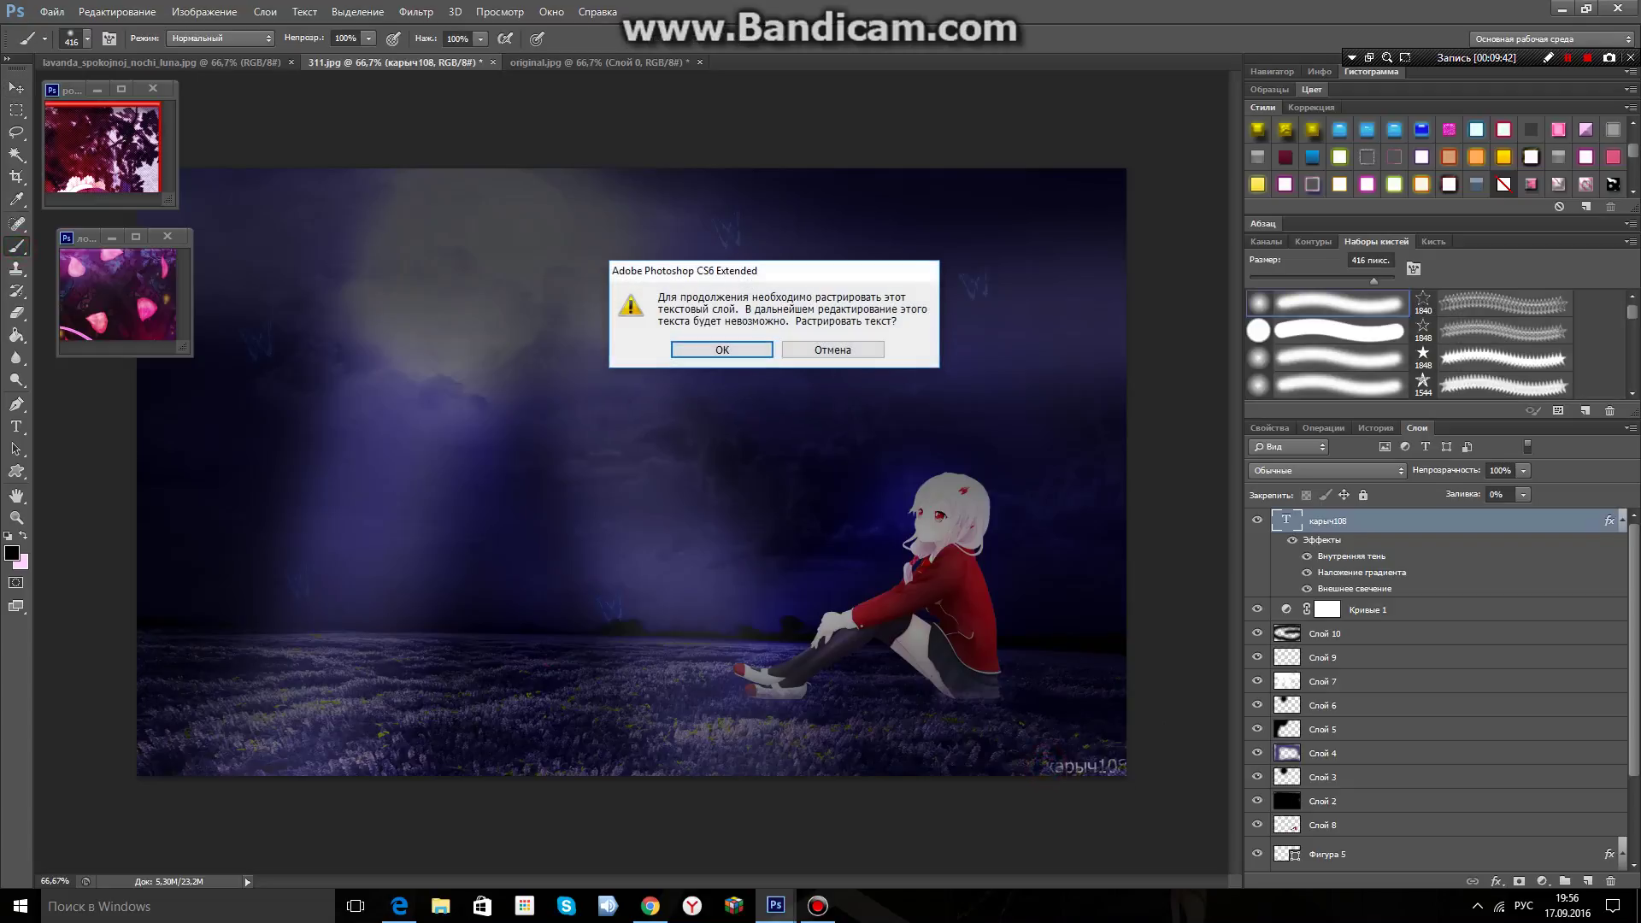
click(683, 350)
drag(1329, 281, 1251, 281)
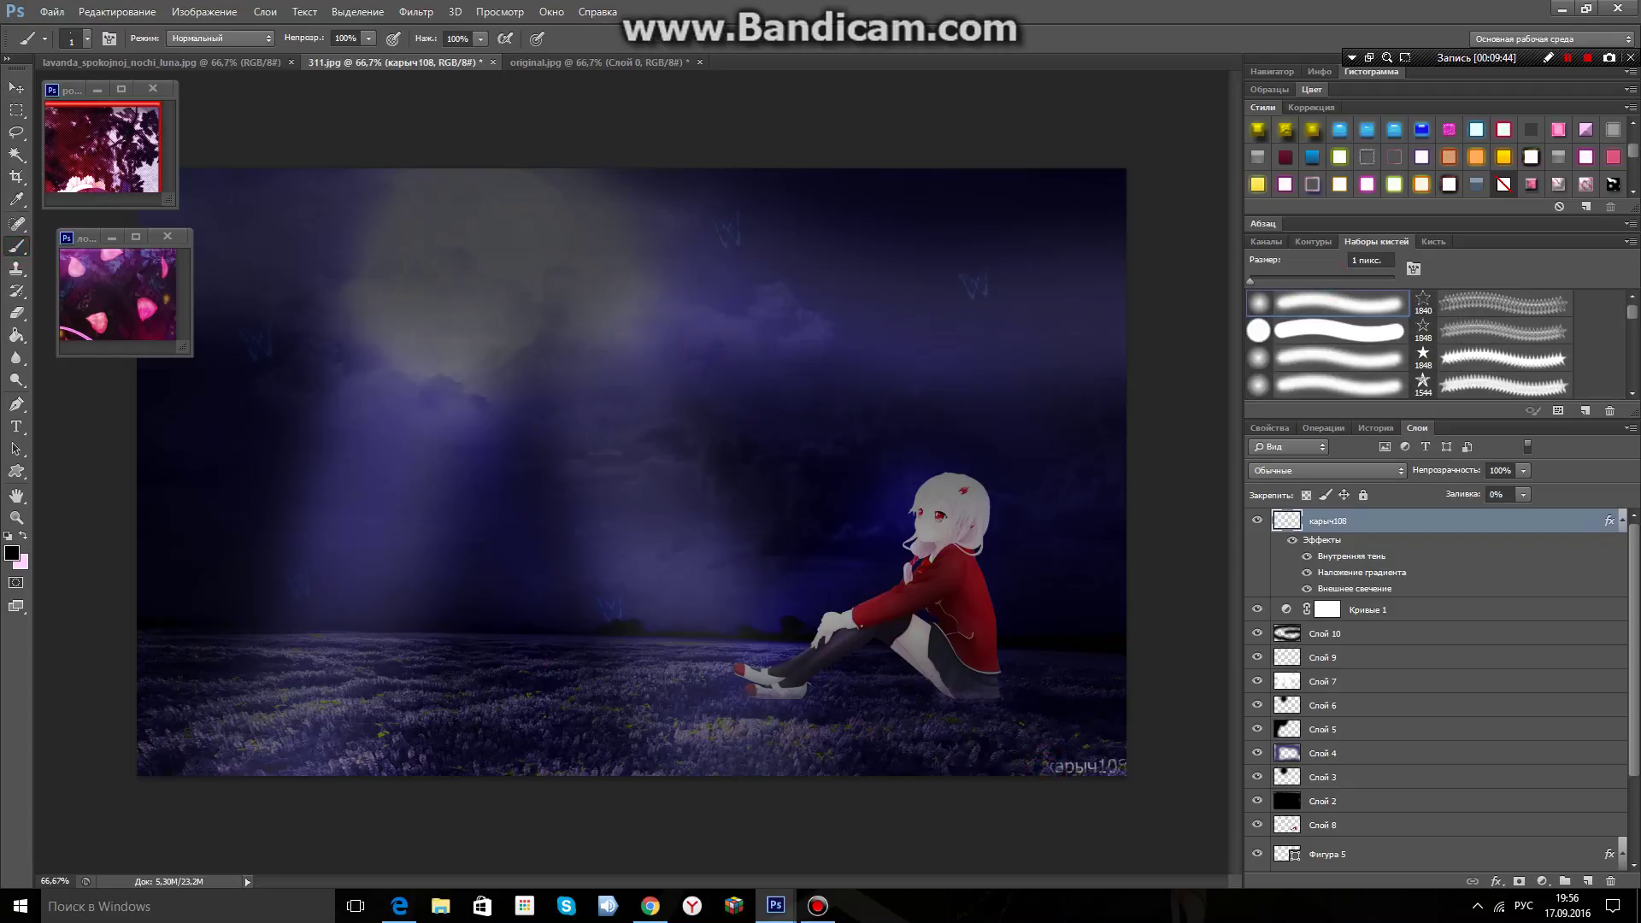
click(1026, 769)
drag(1025, 766, 1036, 737)
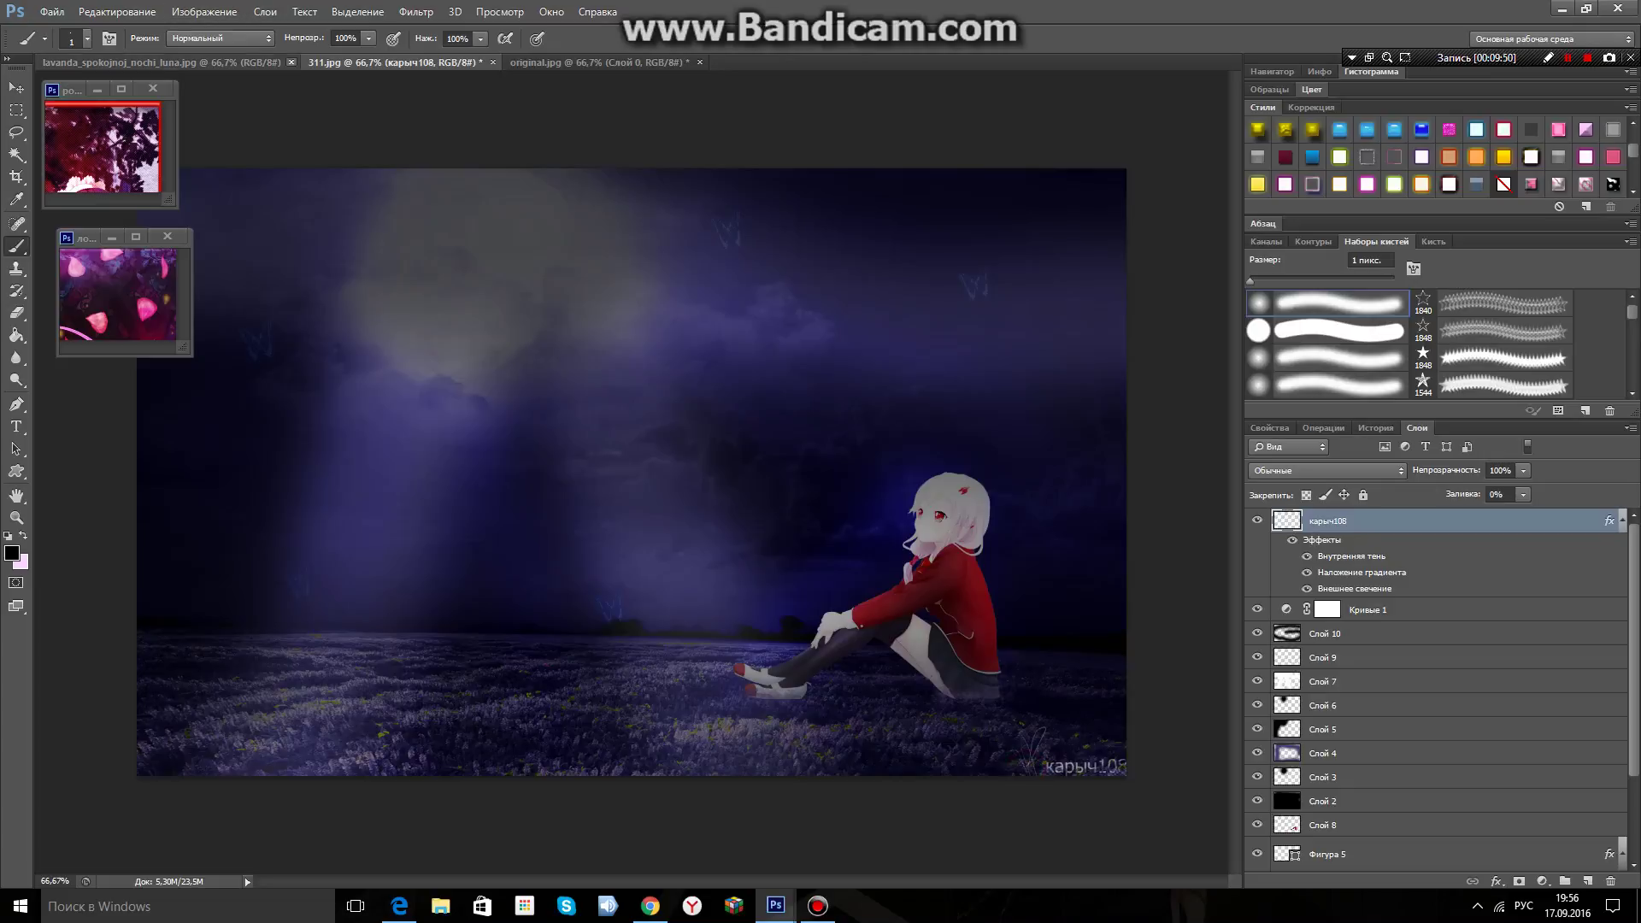
Detach the 311.jpg document into its own window and maximize it to review the whole composition.
drag(425, 63, 442, 96)
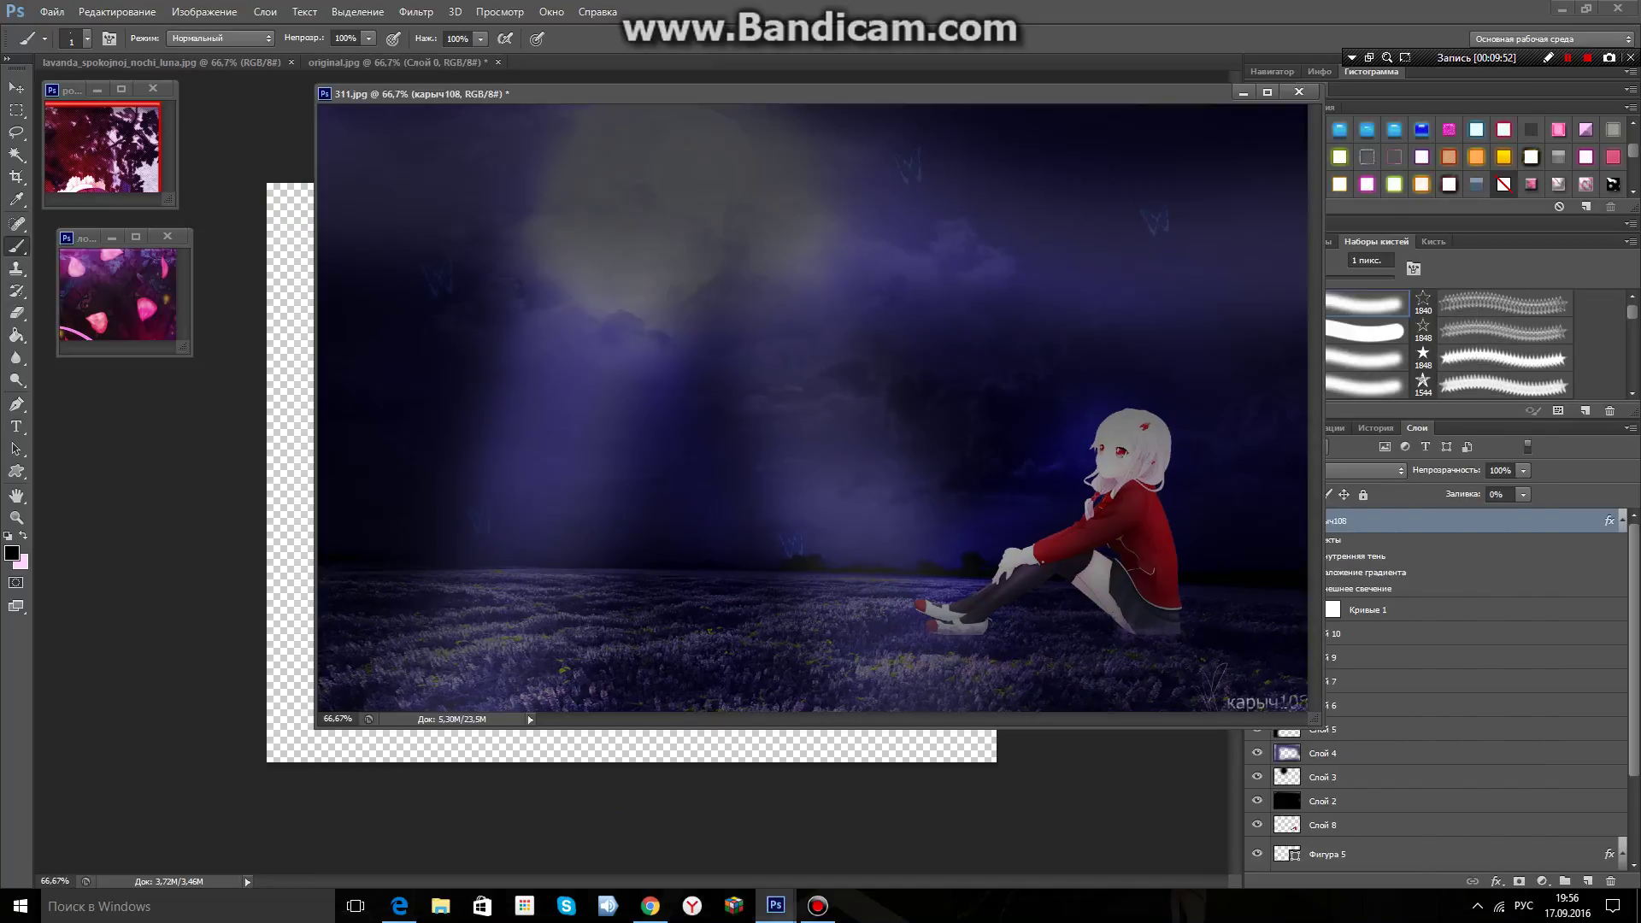
click(1268, 90)
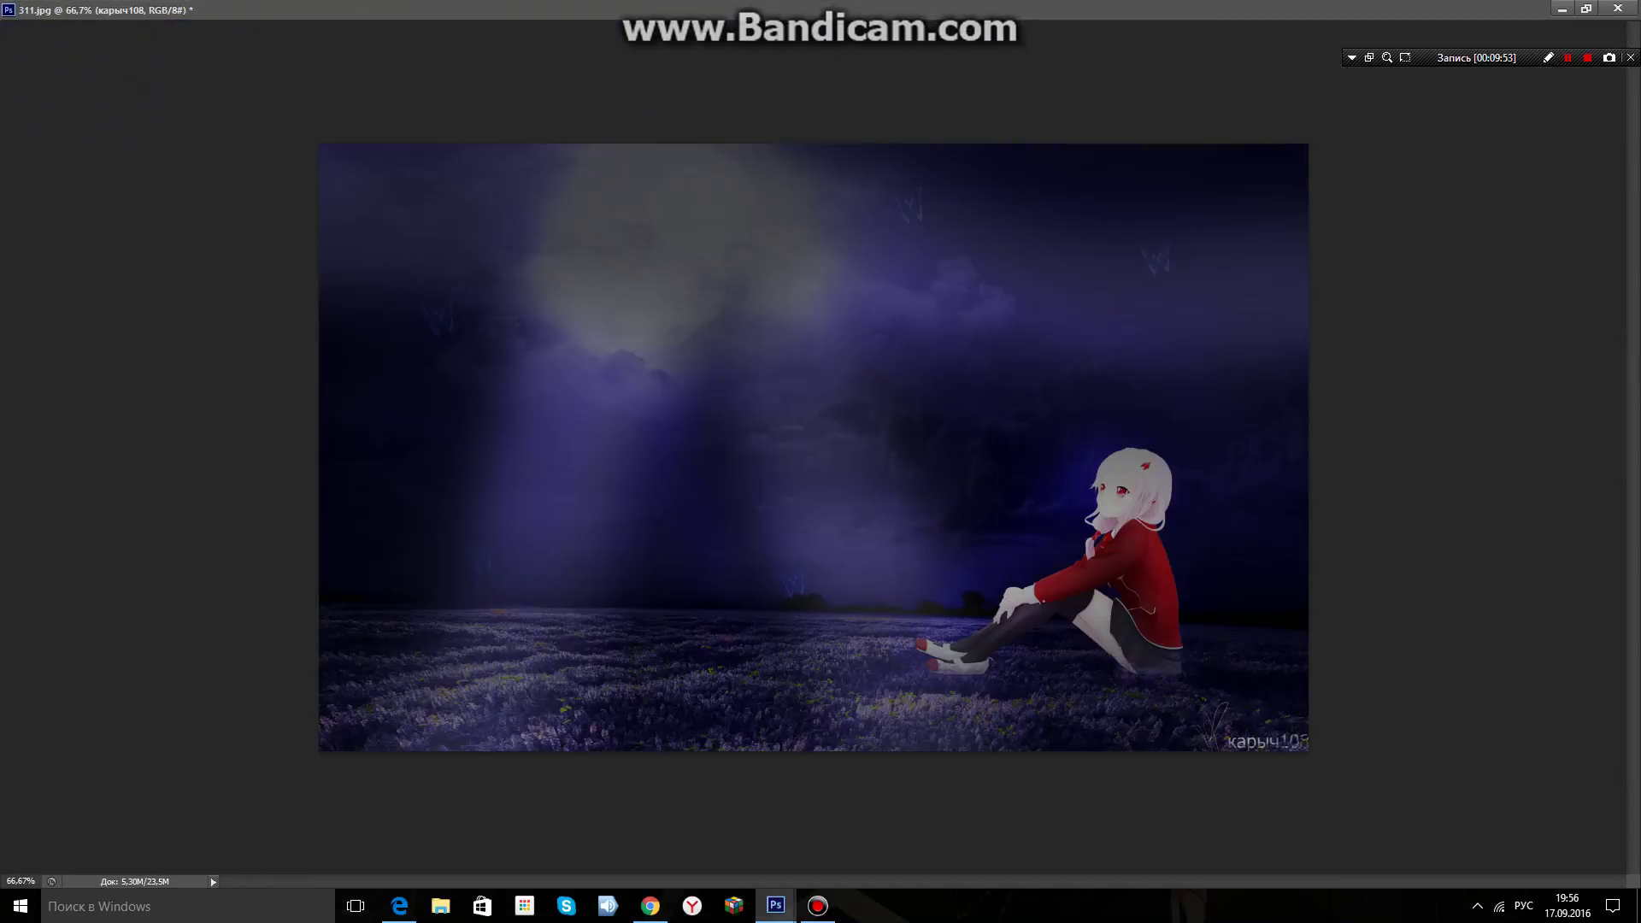